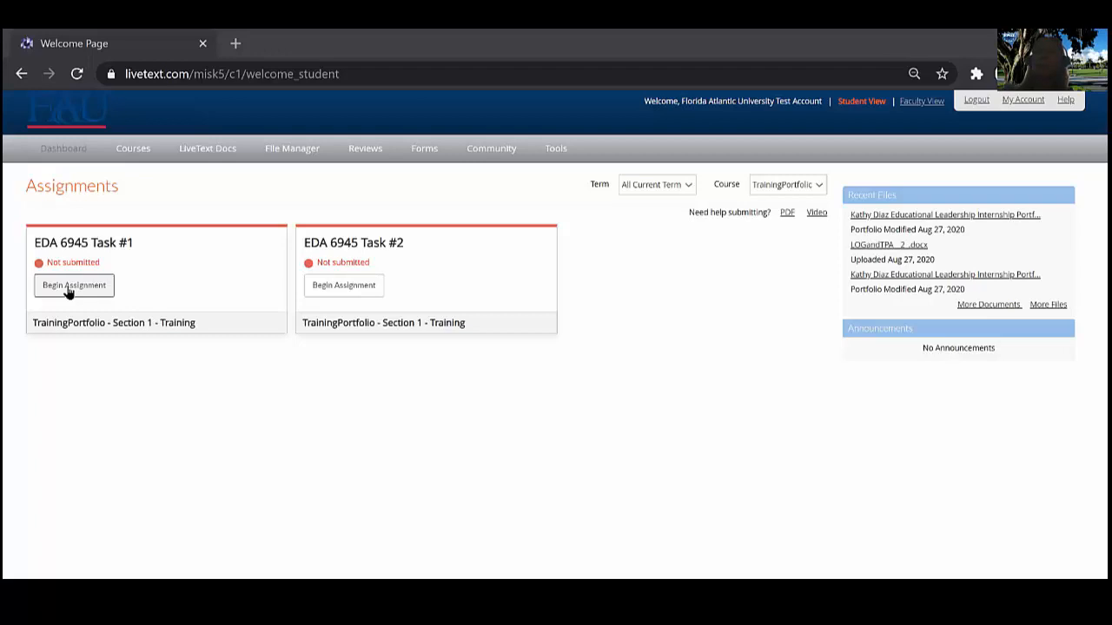
Open the EDA 6945 Task #1 assignment and read through its resources, rubrics, submission and assessment descriptions.
{"action": "left_click", "coordinate": [70, 291]}
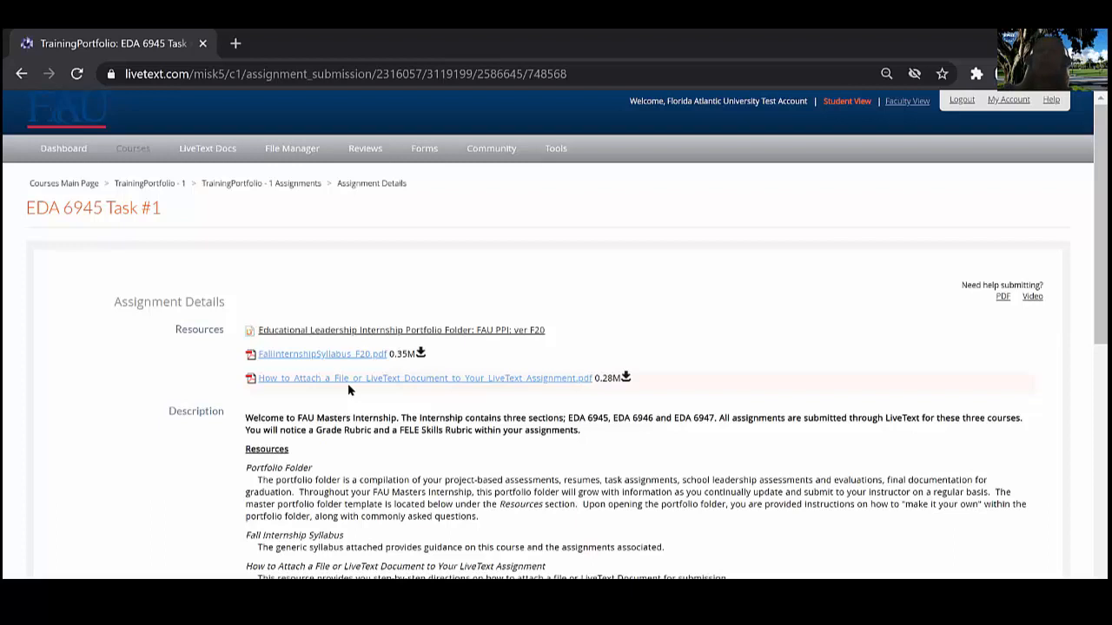
{"action": "scroll", "coordinate": [348, 387], "scroll_direction": "down", "scroll_amount": 1}
{"action": "scroll", "coordinate": [347, 384], "scroll_direction": "down", "scroll_amount": 3}
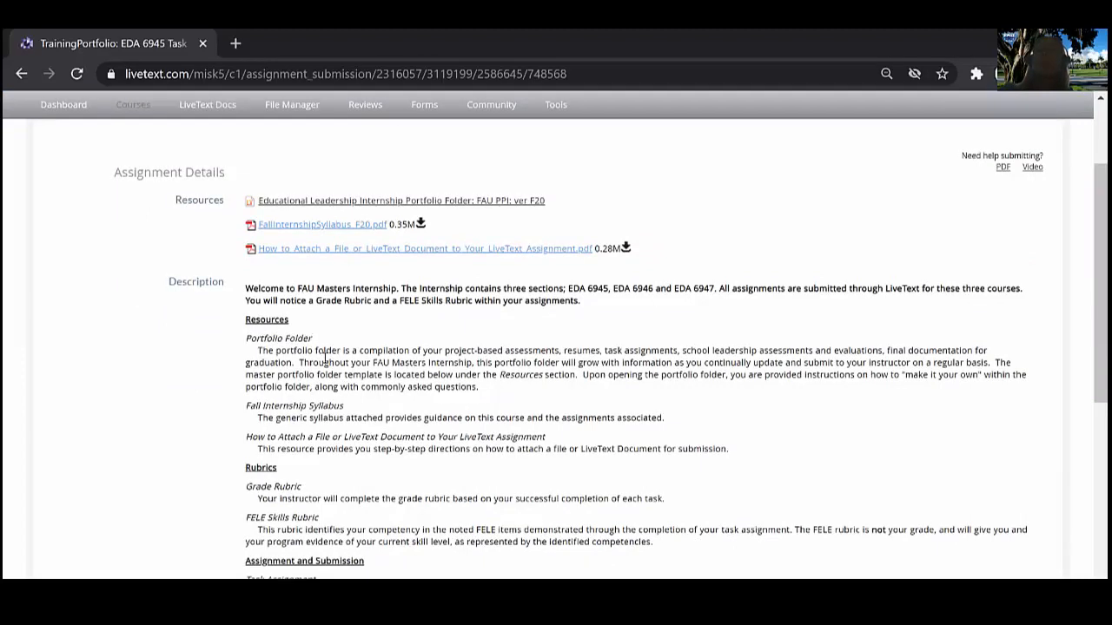
{"action": "scroll", "coordinate": [326, 359], "scroll_direction": "down", "scroll_amount": 2}
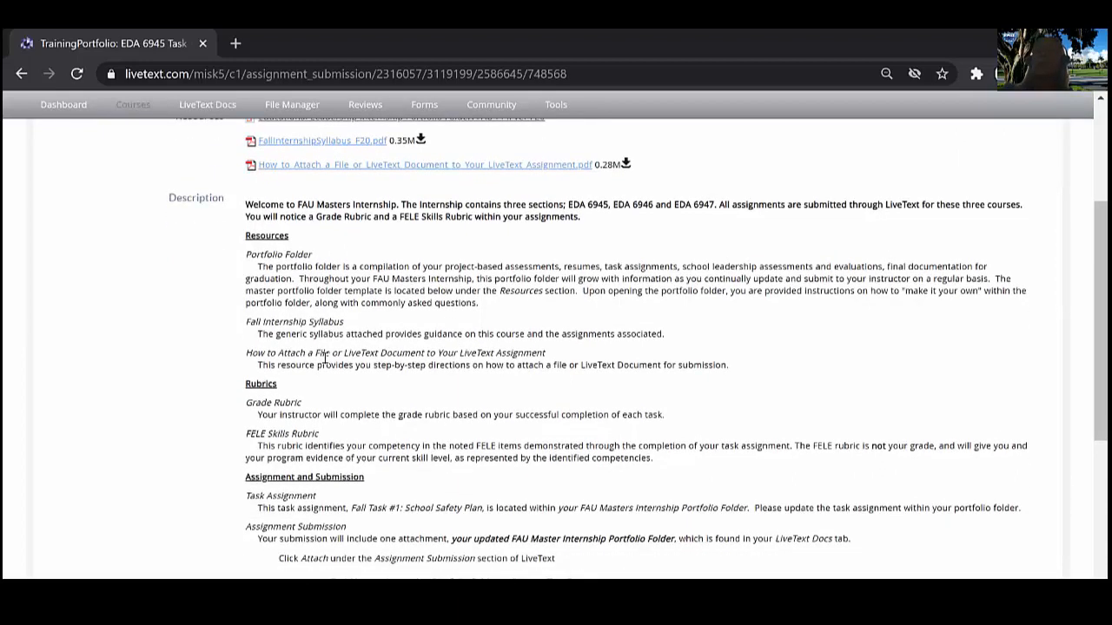
{"action": "scroll", "coordinate": [325, 359], "scroll_direction": "down", "scroll_amount": 2}
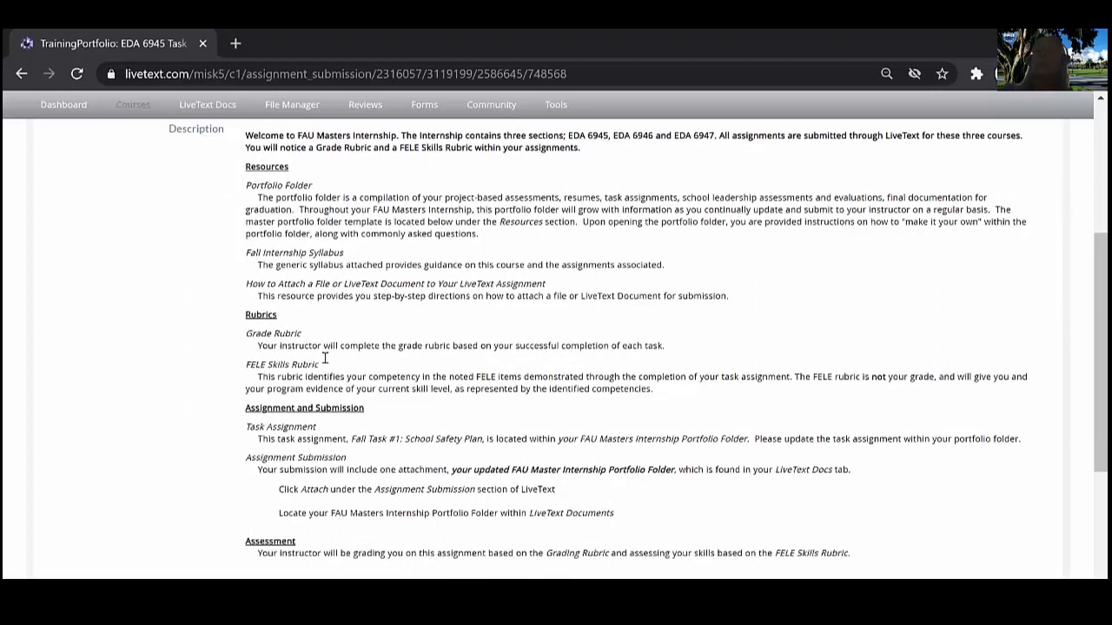
{"action": "scroll", "coordinate": [327, 366], "scroll_direction": "down", "scroll_amount": 1}
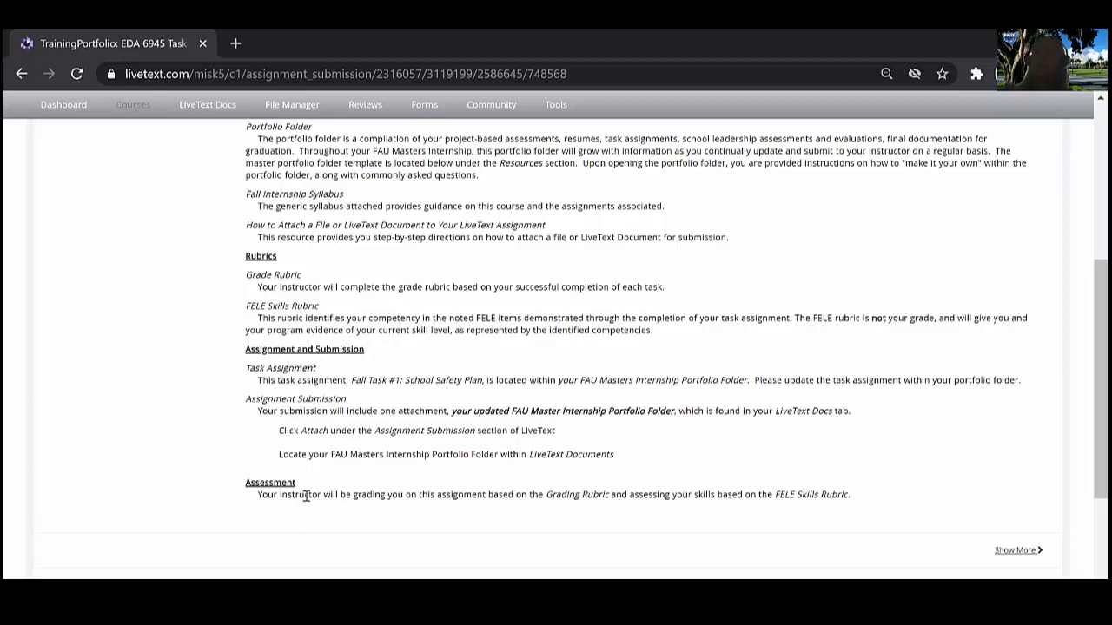
{"action": "scroll", "coordinate": [306, 495], "scroll_direction": "up", "scroll_amount": 3}
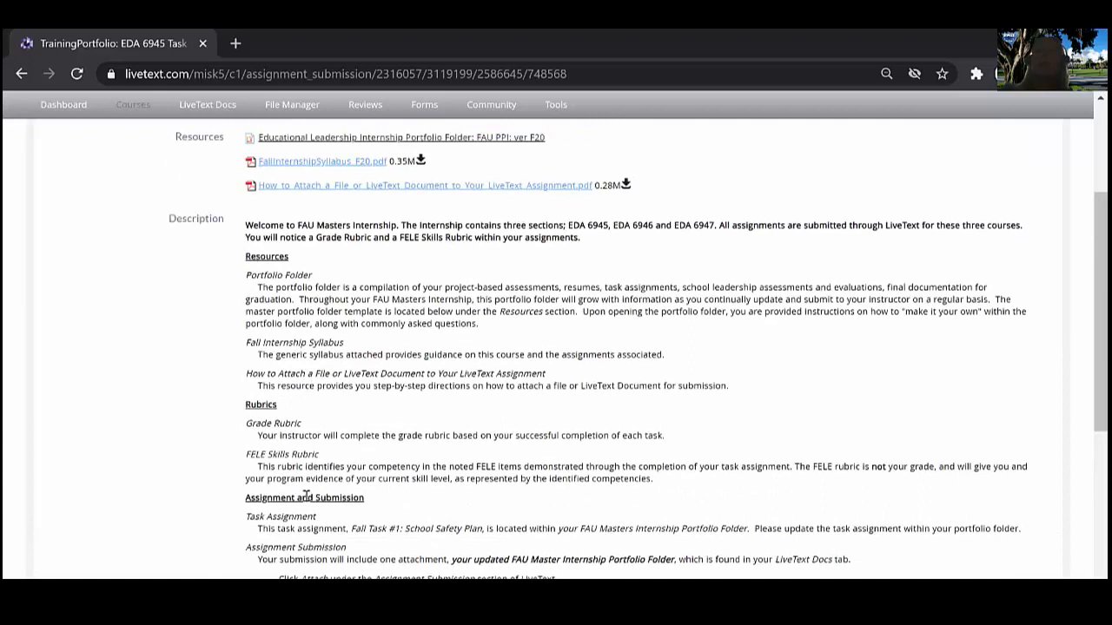
{"action": "scroll", "coordinate": [305, 495], "scroll_direction": "up", "scroll_amount": 1}
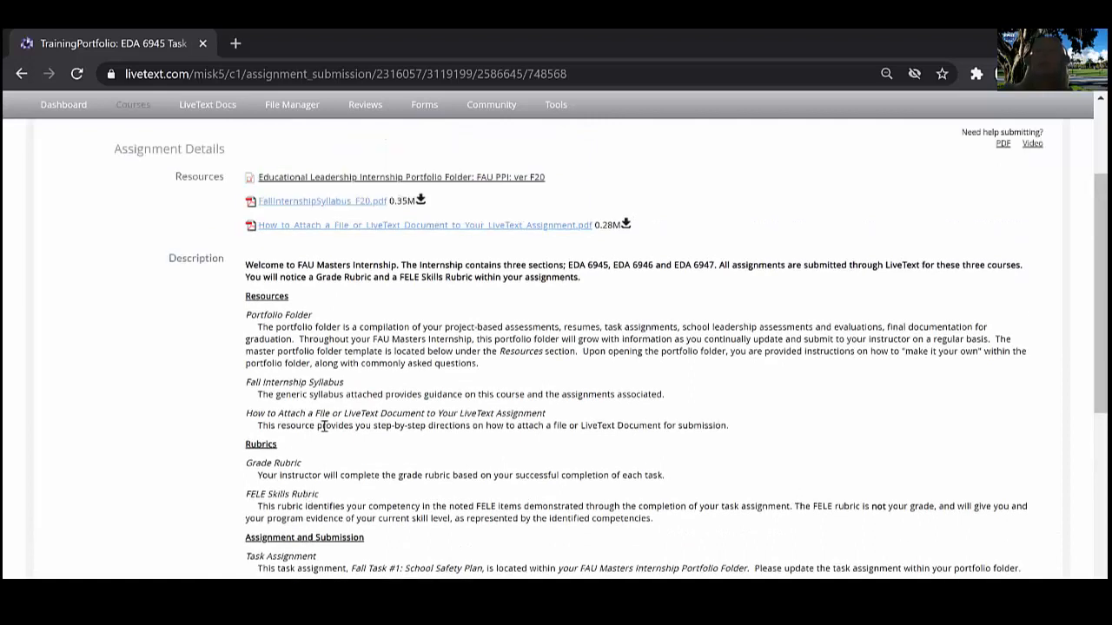
{"action": "scroll", "coordinate": [356, 313], "scroll_direction": "up", "scroll_amount": 2}
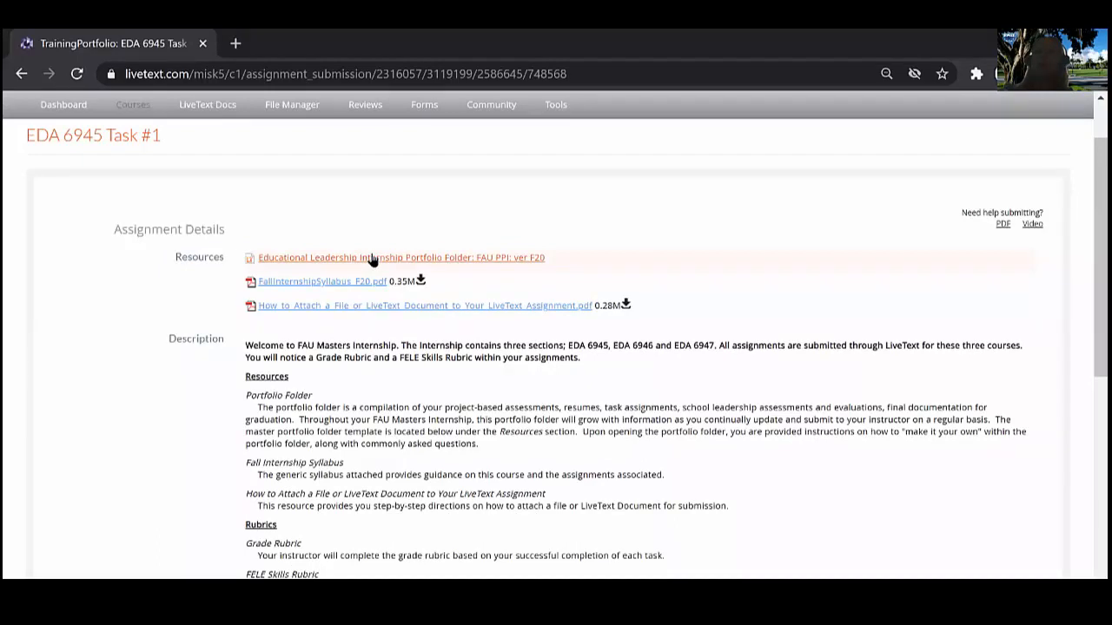
Open the Educational Leadership Internship Portfolio Folder resource and review its page list, purpose and one-time creation instructions.
{"action": "left_click", "coordinate": [372, 257]}
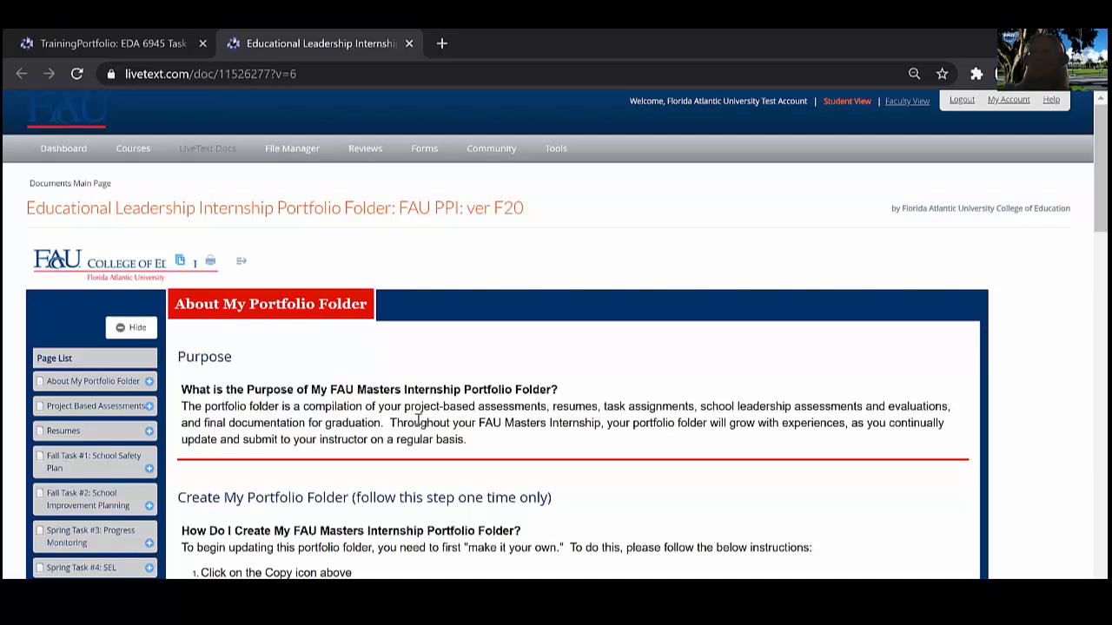
{"action": "scroll", "coordinate": [418, 423], "scroll_direction": "down", "scroll_amount": 1}
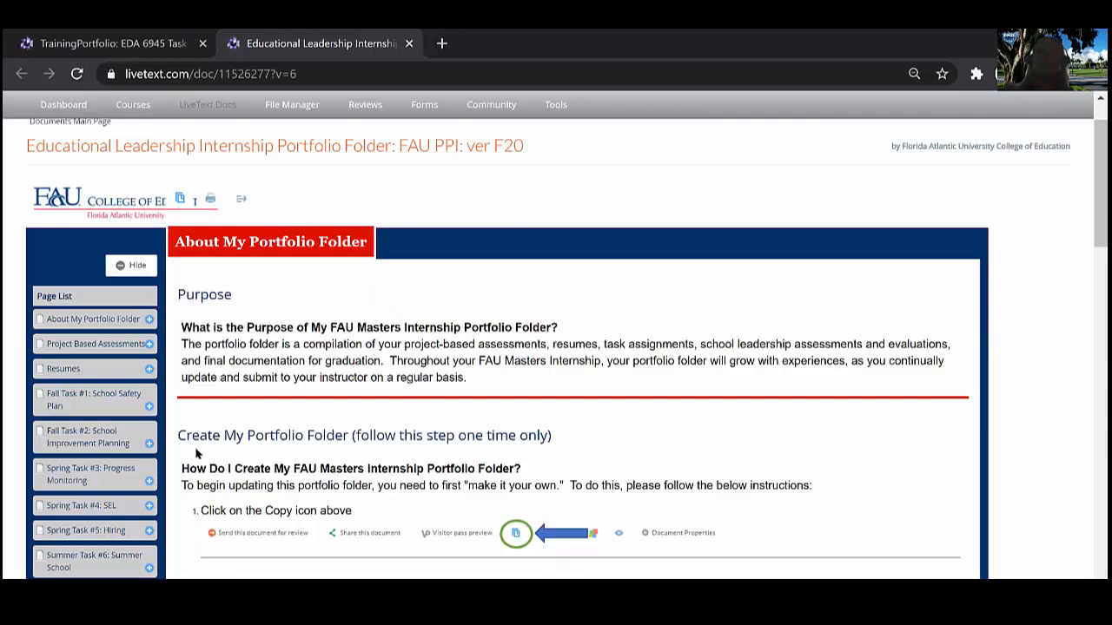
{"action": "scroll", "coordinate": [100, 462], "scroll_direction": "down", "scroll_amount": 1}
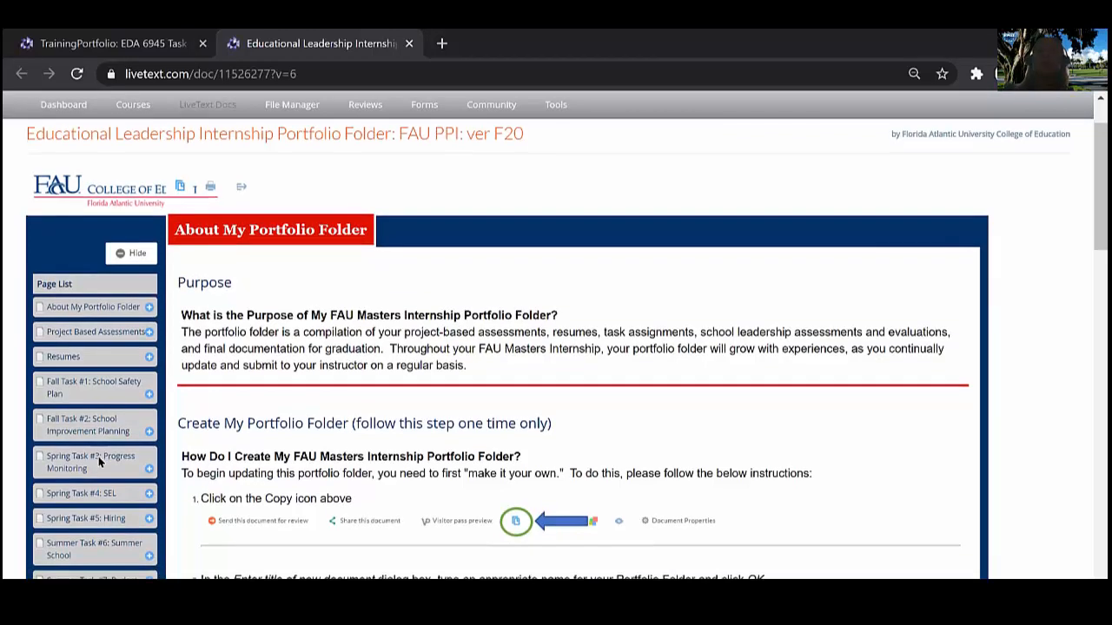
{"action": "scroll", "coordinate": [87, 547], "scroll_direction": "down", "scroll_amount": 1}
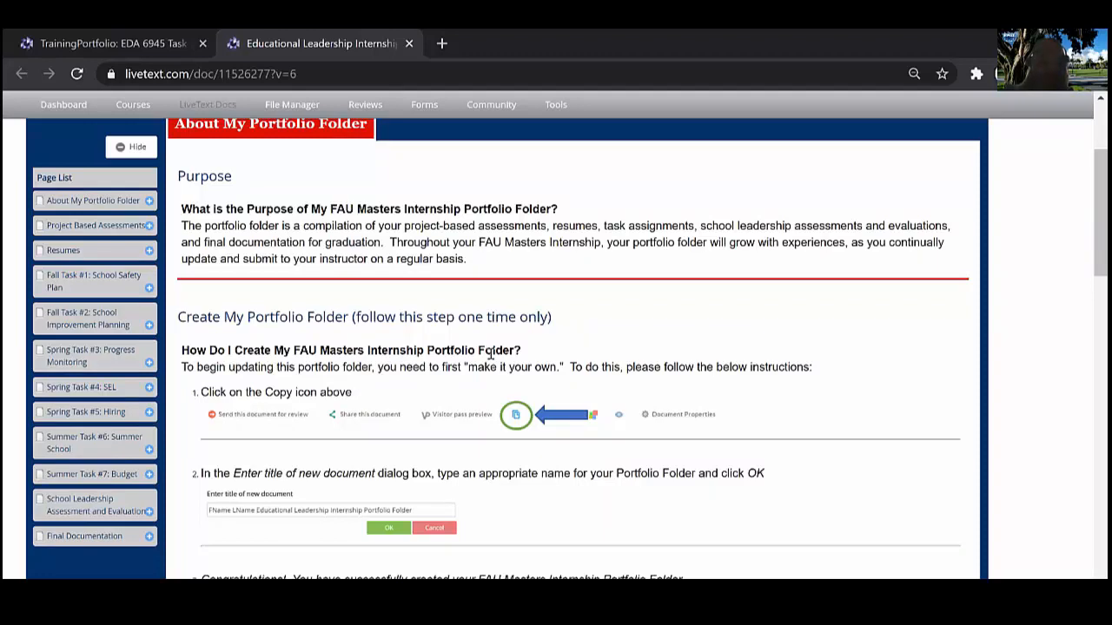
{"action": "scroll", "coordinate": [492, 356], "scroll_direction": "up", "scroll_amount": 1}
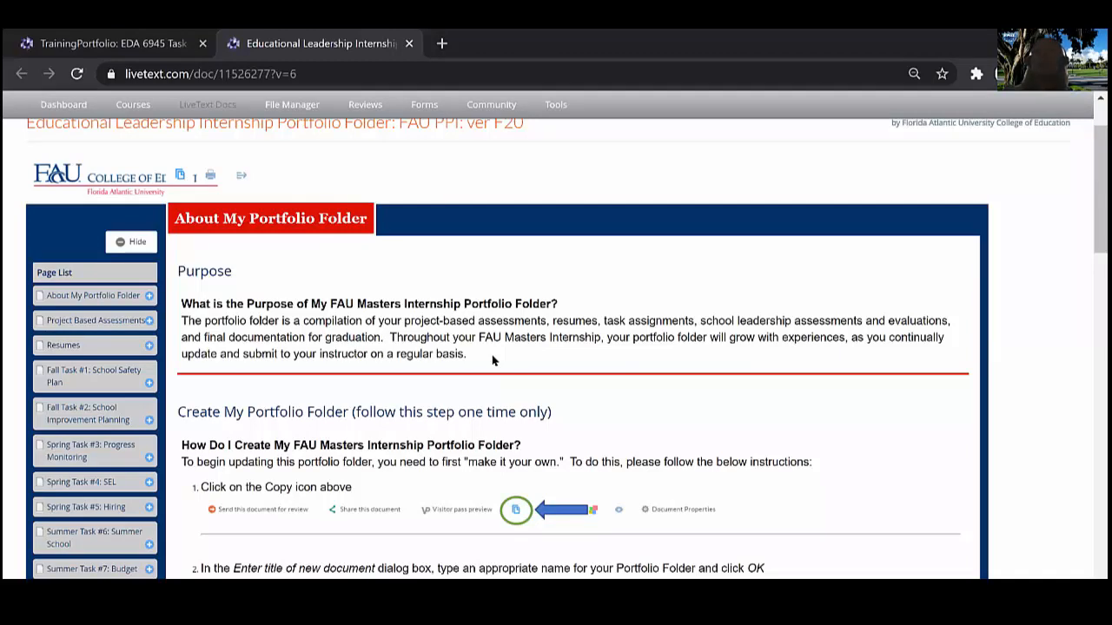
{"action": "left_click_drag", "start_coordinate": [357, 408], "coordinate": [546, 405]}
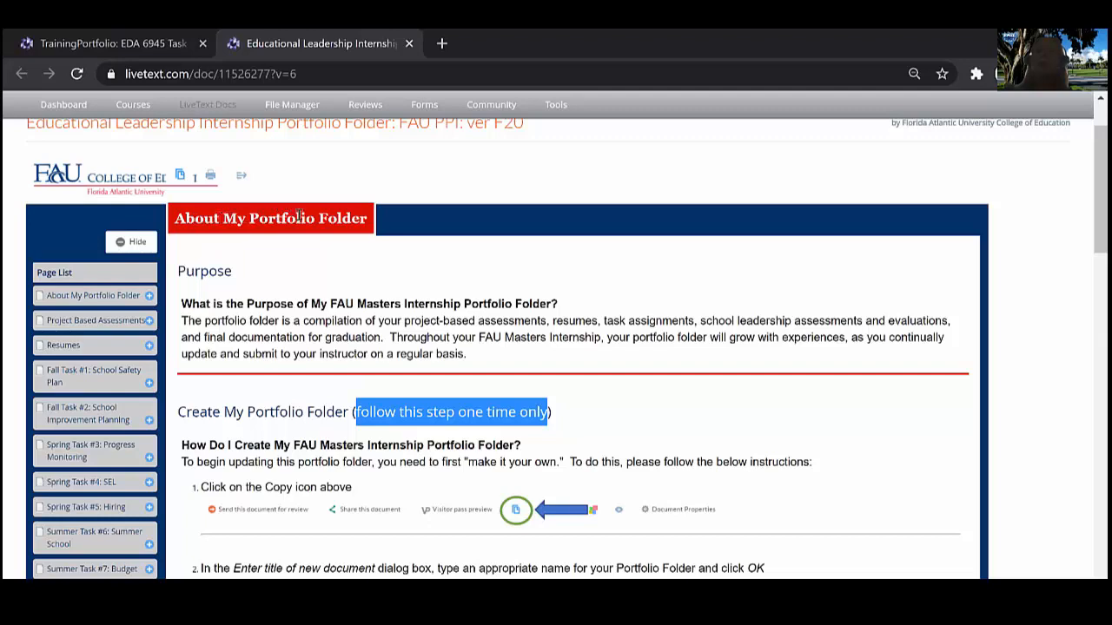
Copy the portfolio folder template as a new document titled "Student Name Educational Leadership Internship Portfolio Folder: FAU PPI: ver F20".
{"action": "left_click", "coordinate": [179, 178]}
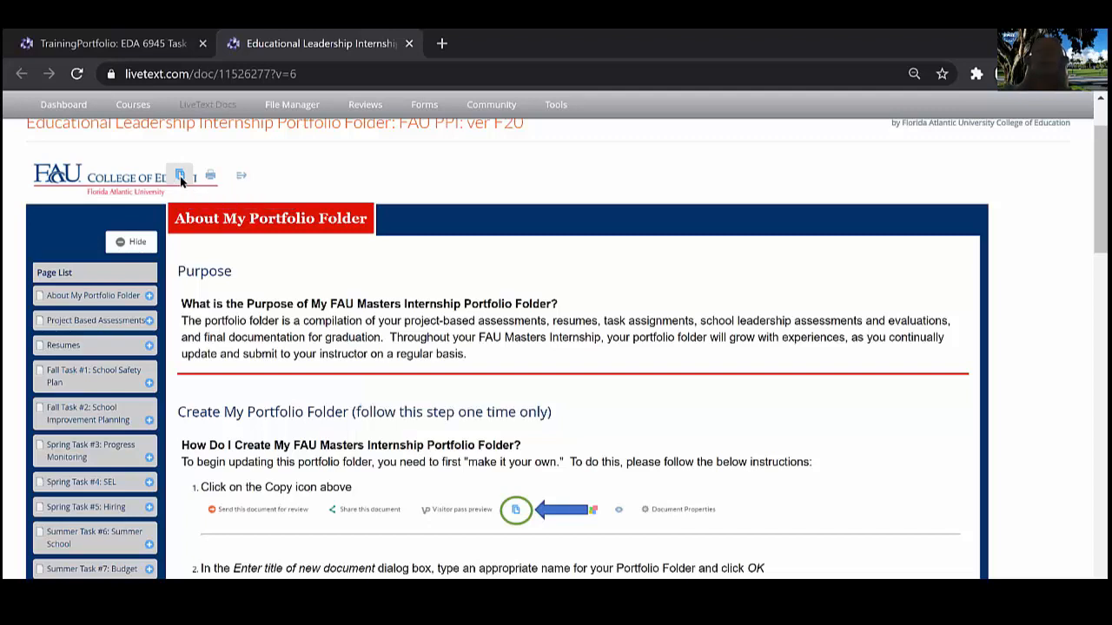
{"action": "left_click", "coordinate": [180, 177]}
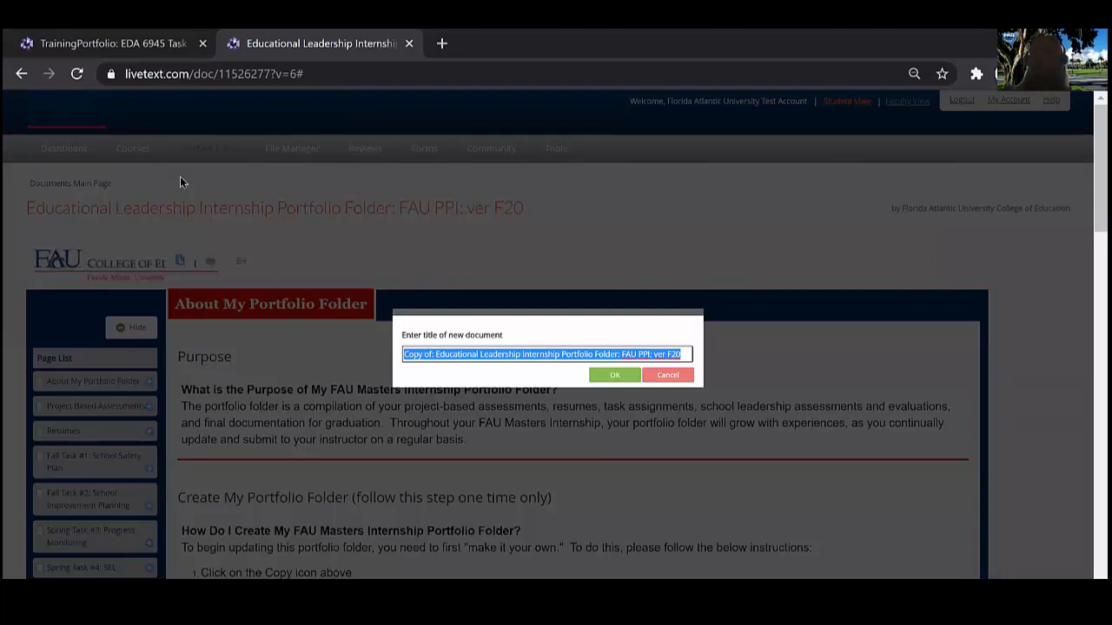
{"action": "left_click", "coordinate": [434, 354]}
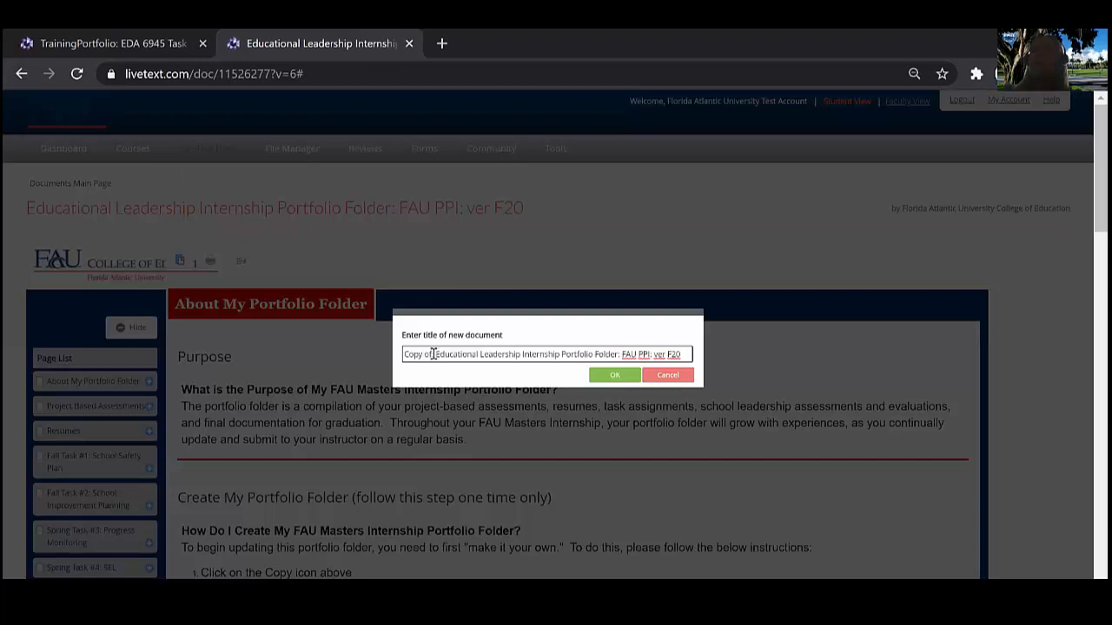
{"action": "key", "text": "shift+Home"}
{"action": "key", "text": "BackSpace"}
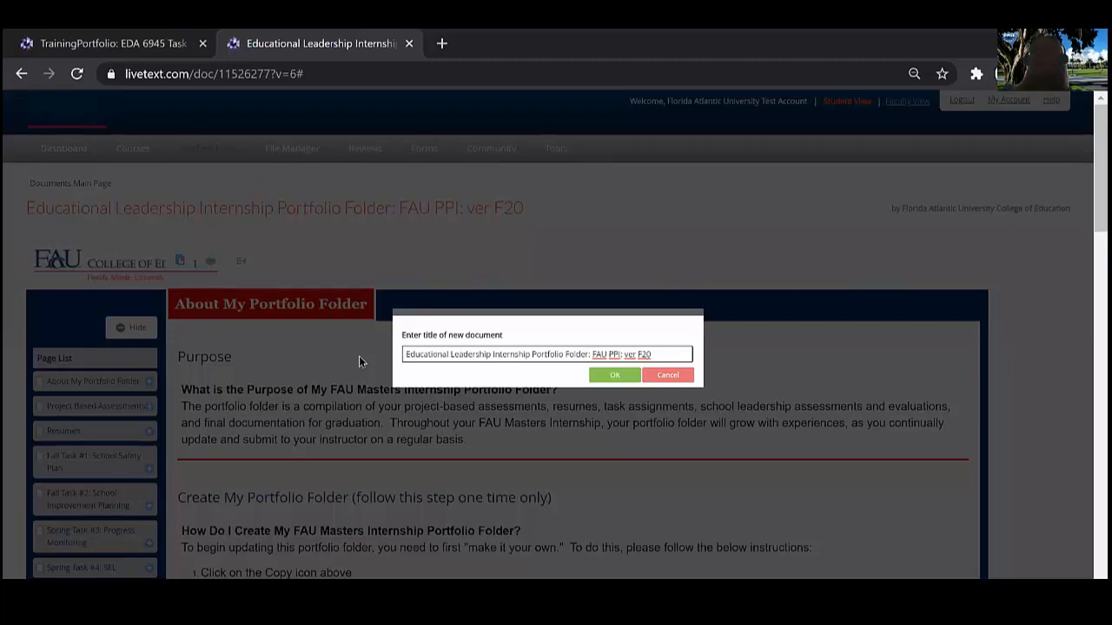
{"action": "type", "text": "Student: N"}
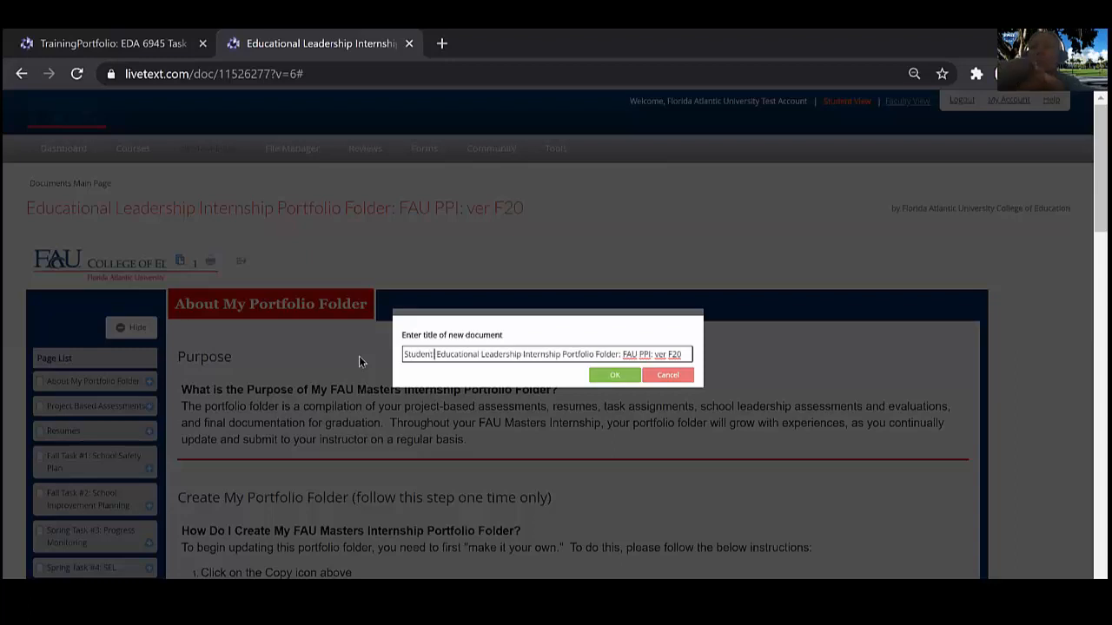
{"action": "type", "text": "ame"}
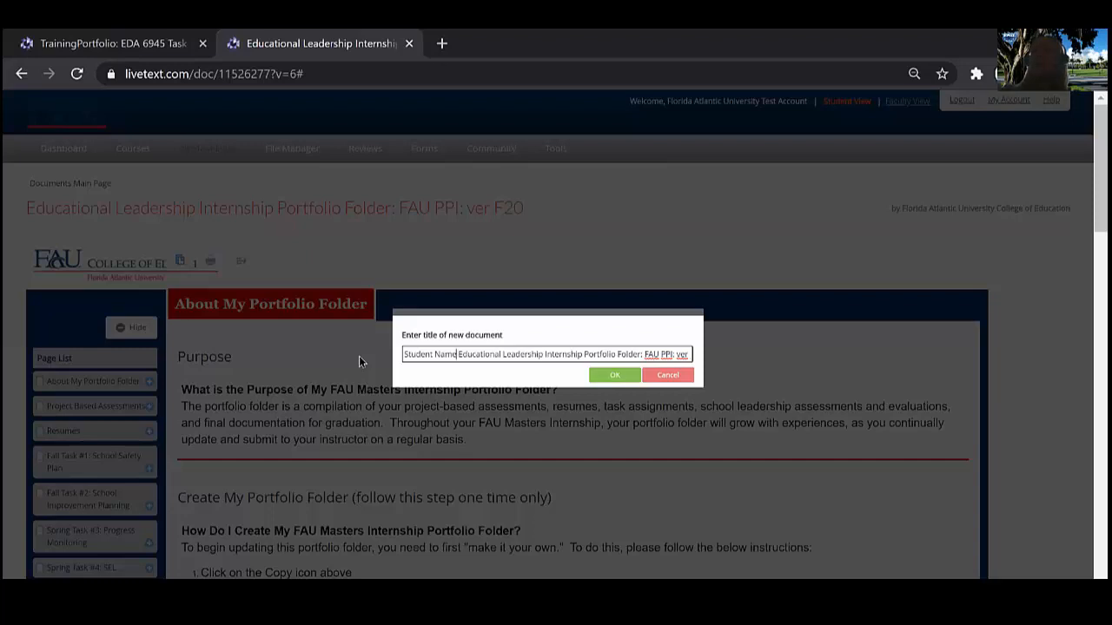
{"action": "left_click", "coordinate": [613, 379]}
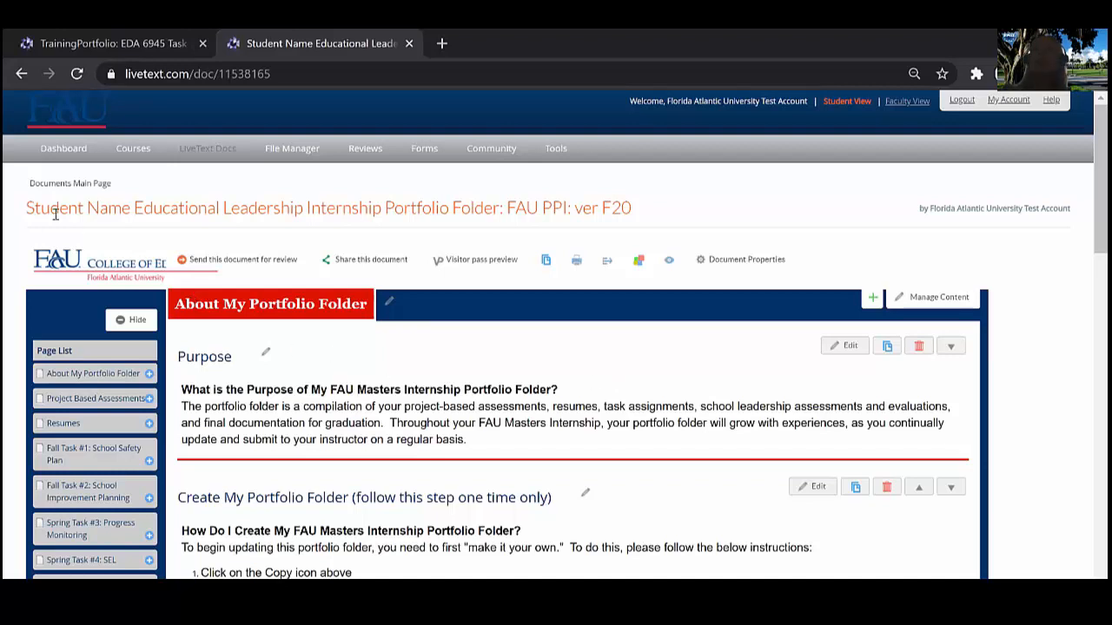
Change "Student" to "Stud" at the start of the copied portfolio's title in its document properties and save.
{"action": "left_click_drag", "start_coordinate": [28, 208], "coordinate": [136, 218]}
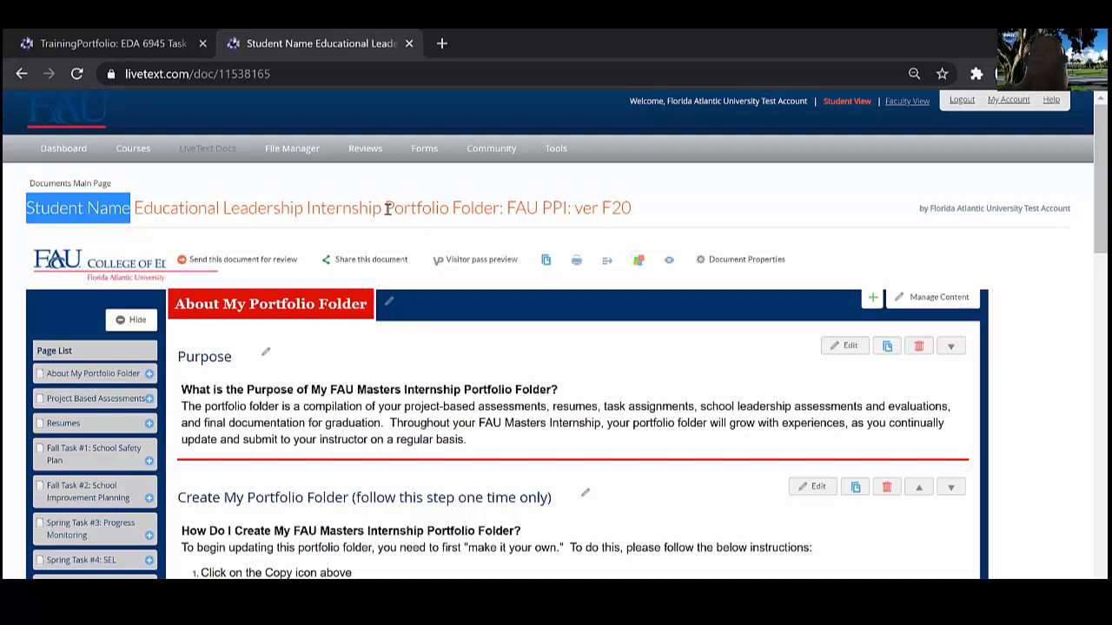
{"action": "left_click", "coordinate": [741, 263]}
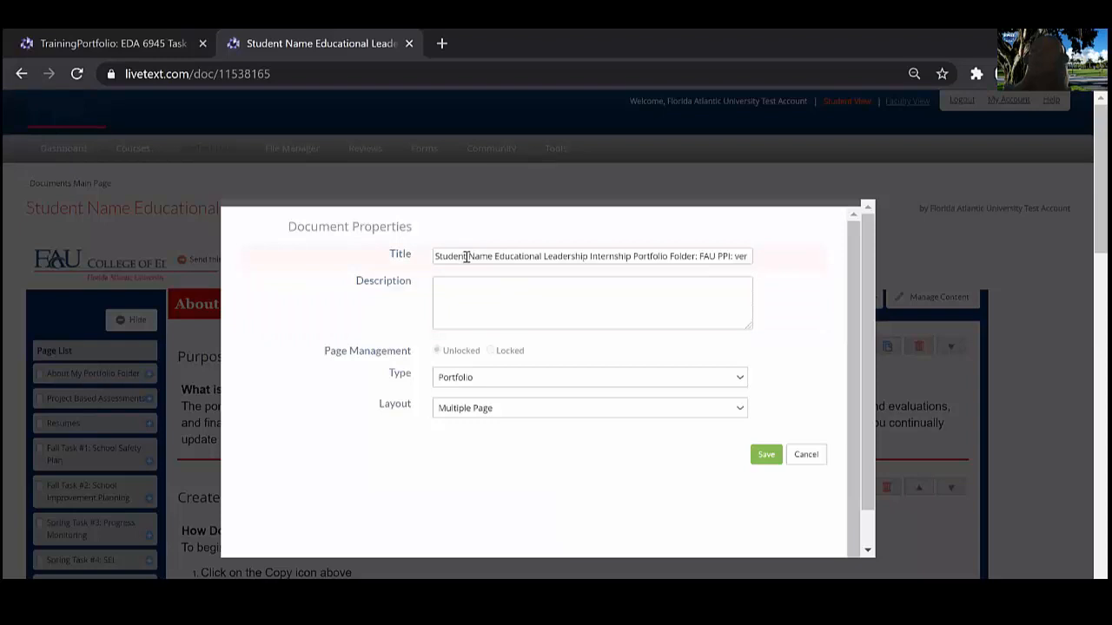
{"action": "left_click_drag", "start_coordinate": [466, 255], "coordinate": [368, 263]}
{"action": "key", "text": "BackSpace"}
{"action": "type", "text": "Stud"}
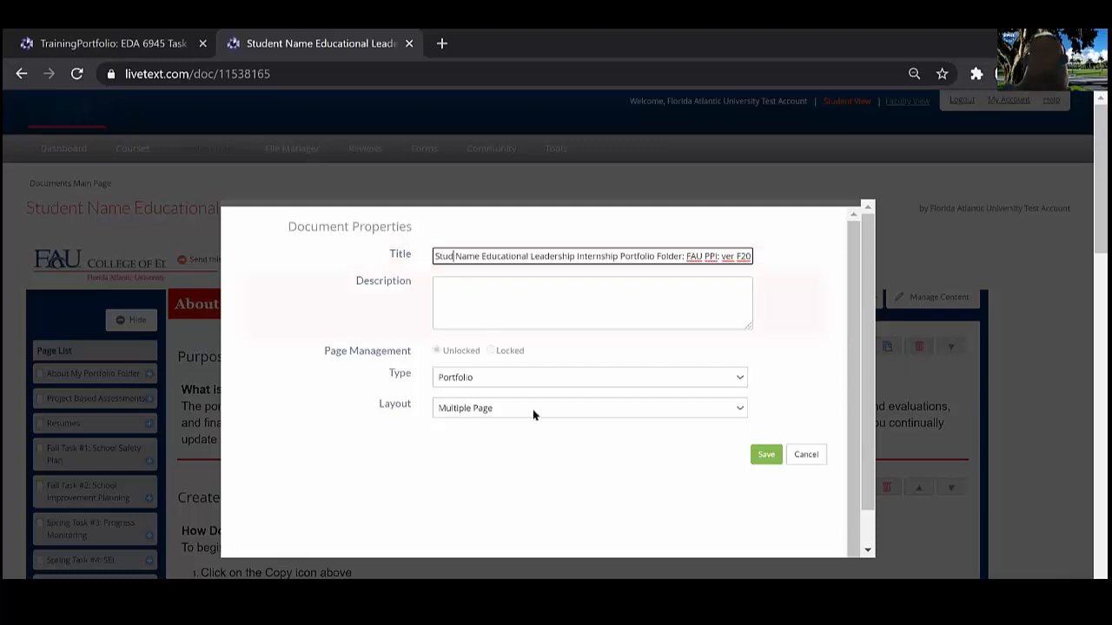
{"action": "left_click", "coordinate": [758, 464]}
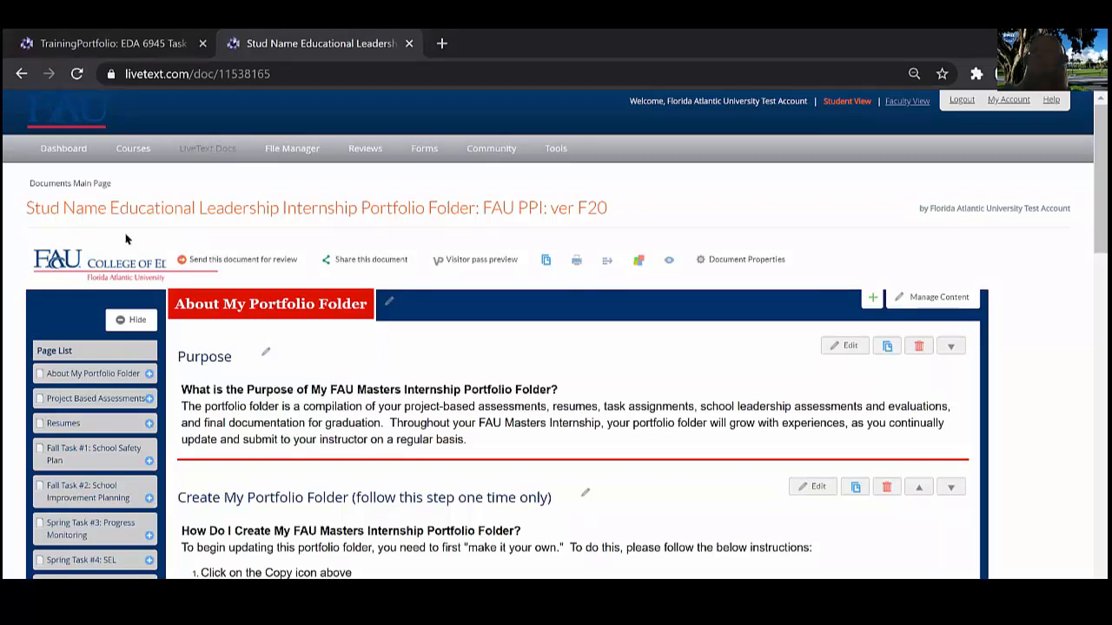
Review the instructions in the copied portfolio on creating and finding the portfolio folder.
{"action": "scroll", "coordinate": [334, 326], "scroll_direction": "down", "scroll_amount": 2}
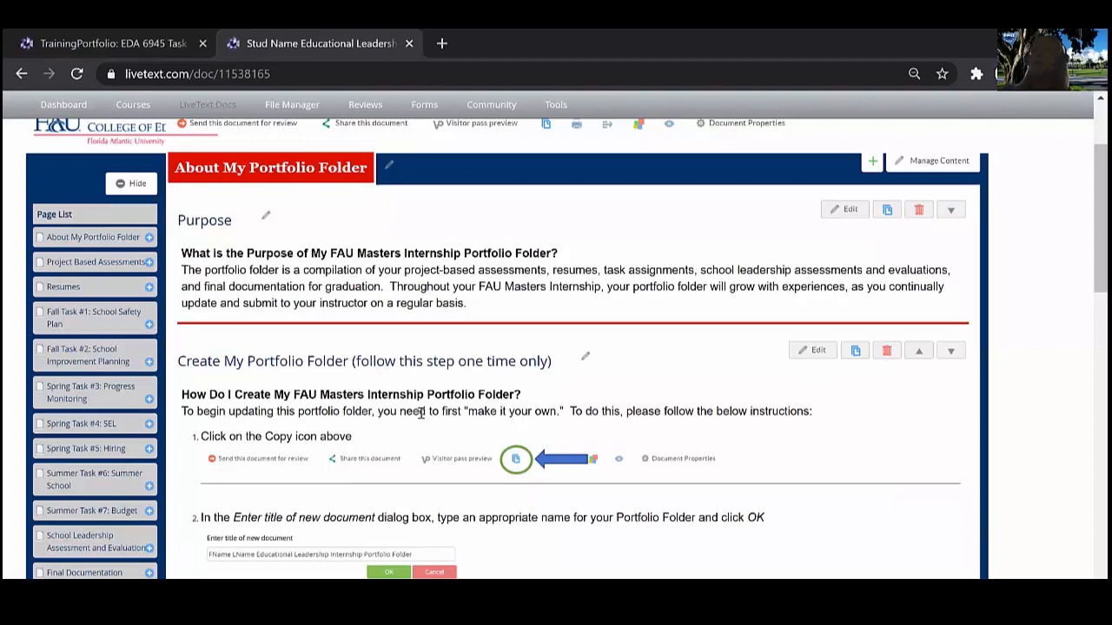
{"action": "scroll", "coordinate": [420, 413], "scroll_direction": "down", "scroll_amount": 3}
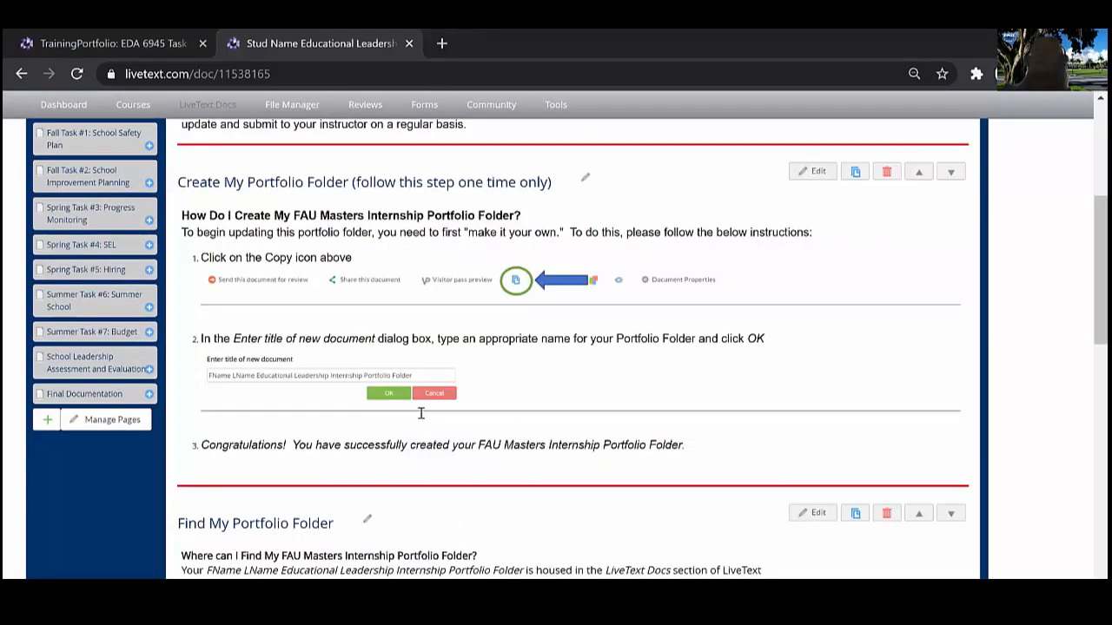
{"action": "scroll", "coordinate": [421, 413], "scroll_direction": "down", "scroll_amount": 3}
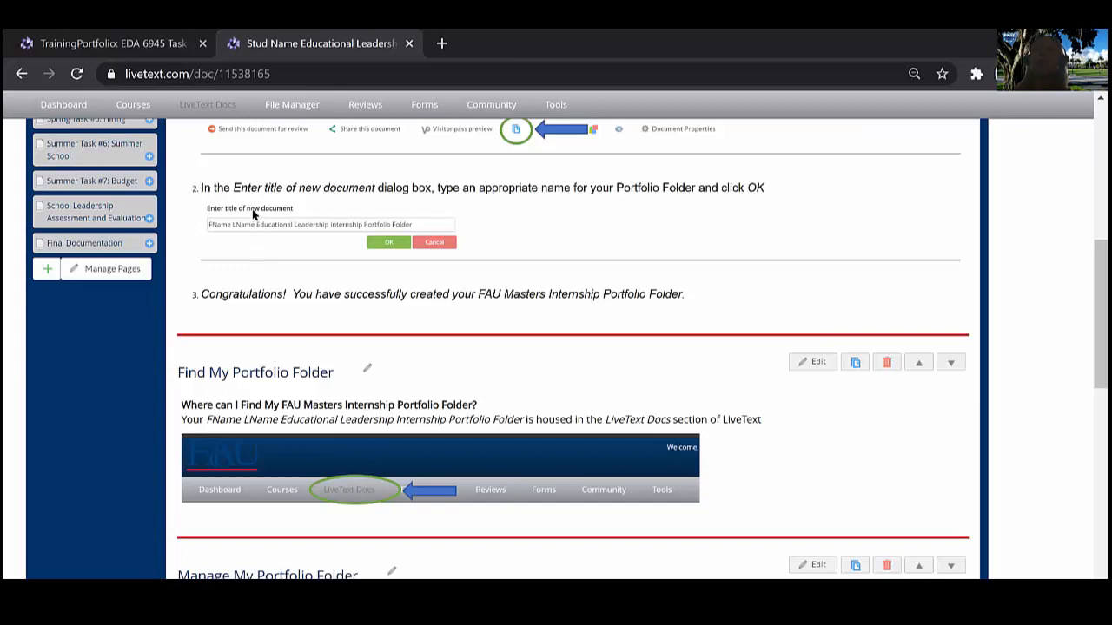
{"action": "scroll", "coordinate": [251, 209], "scroll_direction": "up", "scroll_amount": 2}
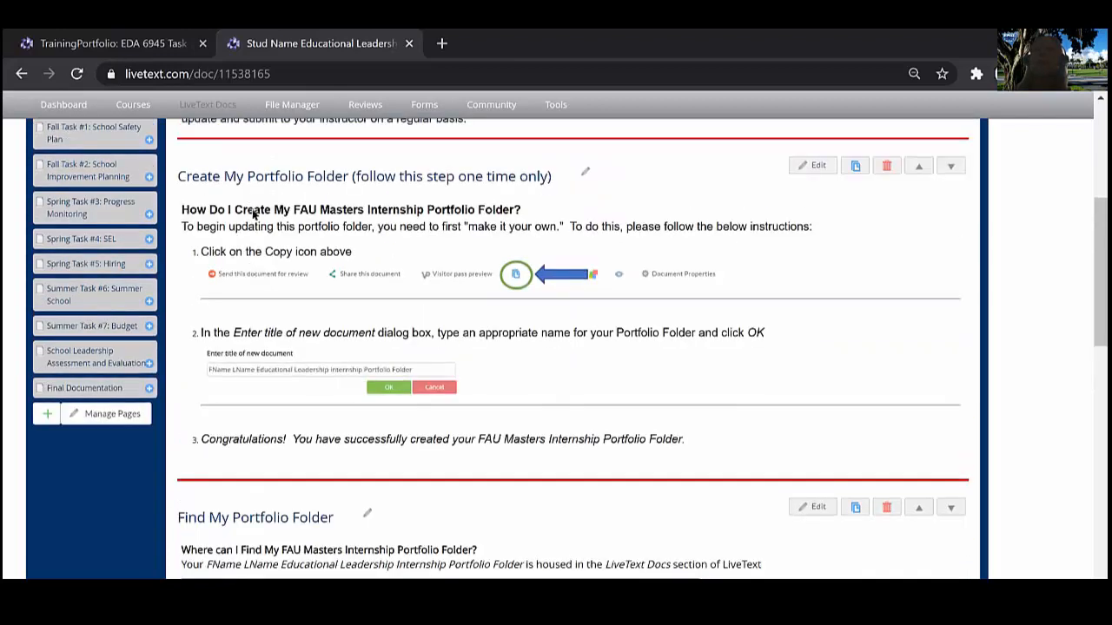
{"action": "scroll", "coordinate": [251, 209], "scroll_direction": "up", "scroll_amount": 5}
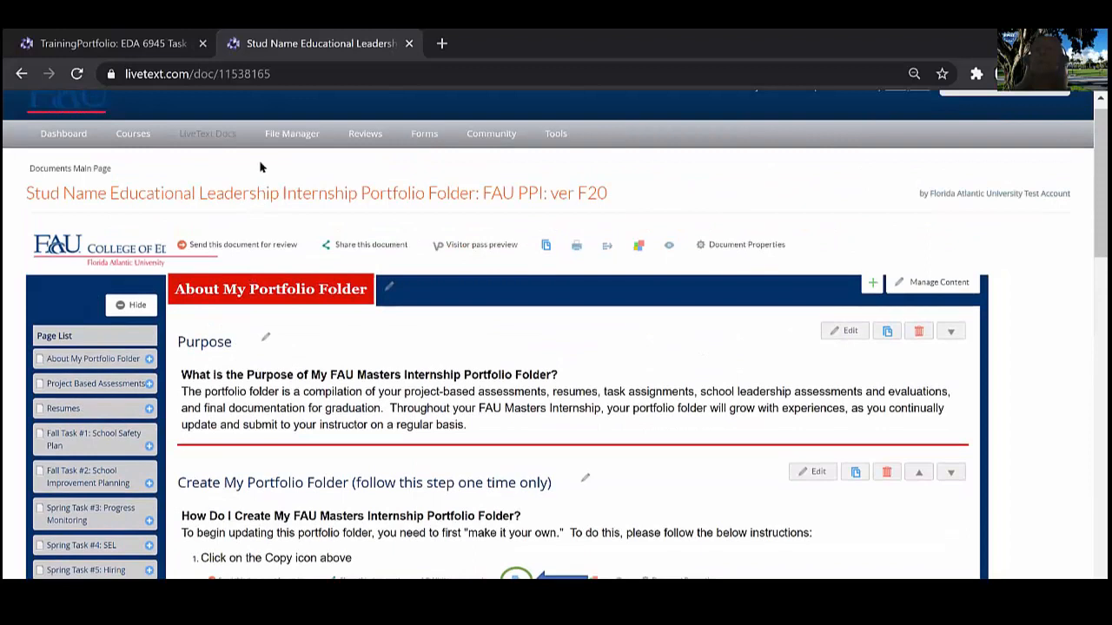
{"action": "scroll", "coordinate": [260, 167], "scroll_direction": "up", "scroll_amount": 1}
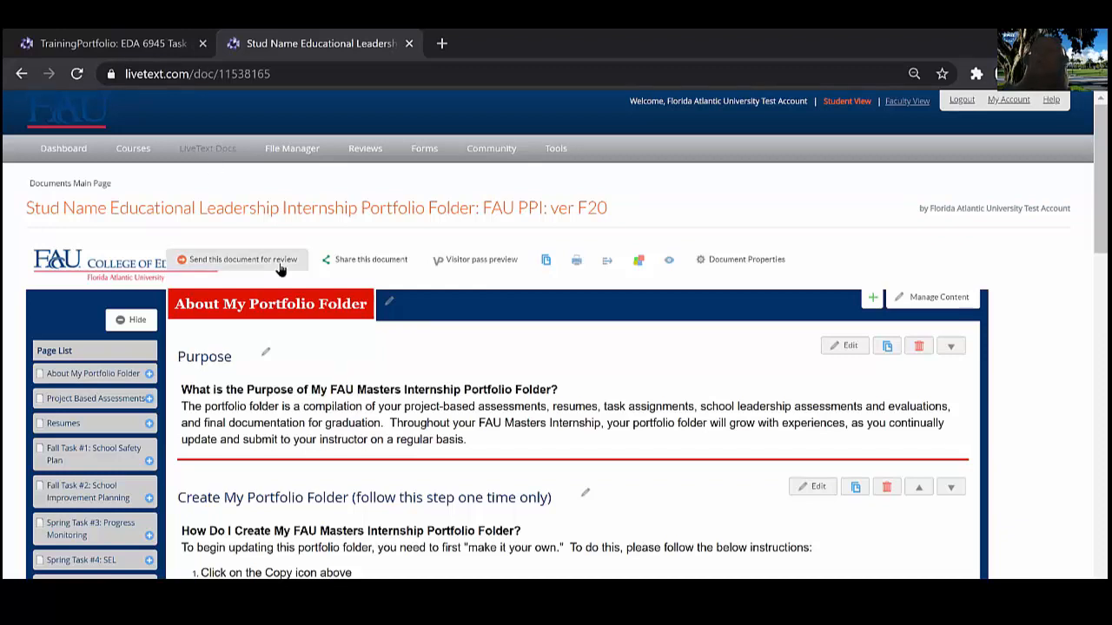
List the saved LiveText documents by most recent modification date and open the "Stud Name Educational Leadership Internship Portfolio Folder".
{"action": "left_click", "coordinate": [213, 153]}
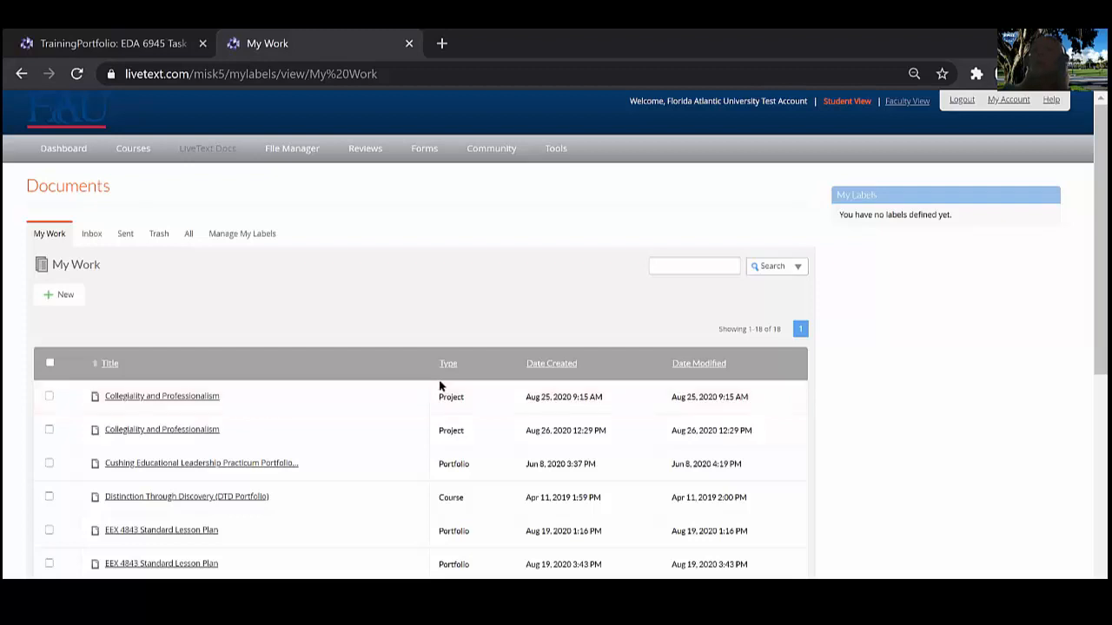
{"action": "left_click", "coordinate": [708, 365]}
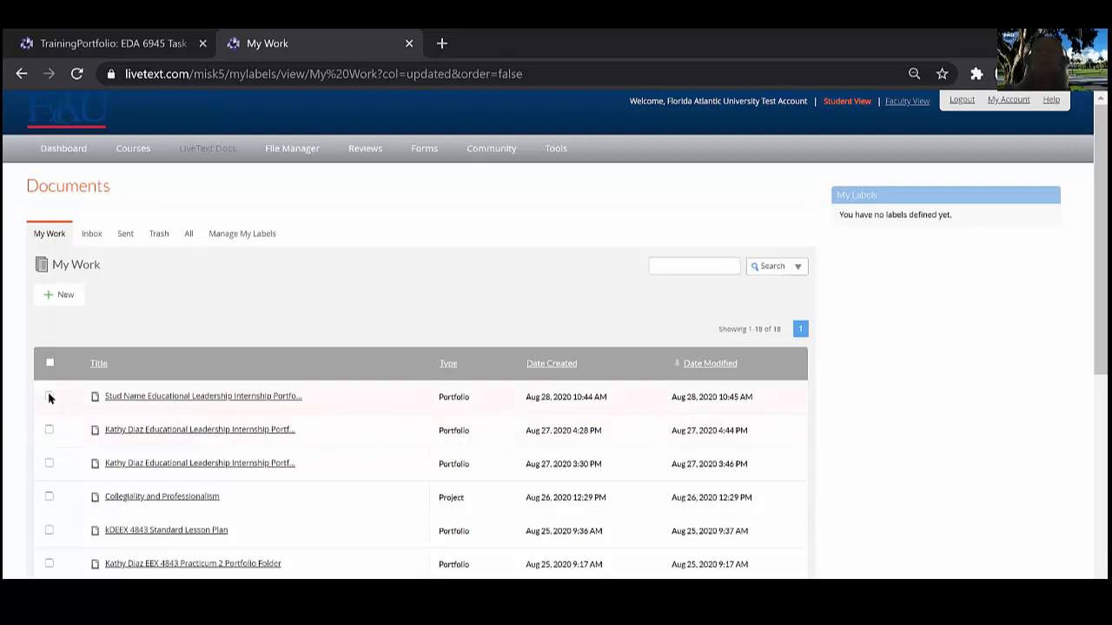
{"action": "left_click", "coordinate": [141, 403]}
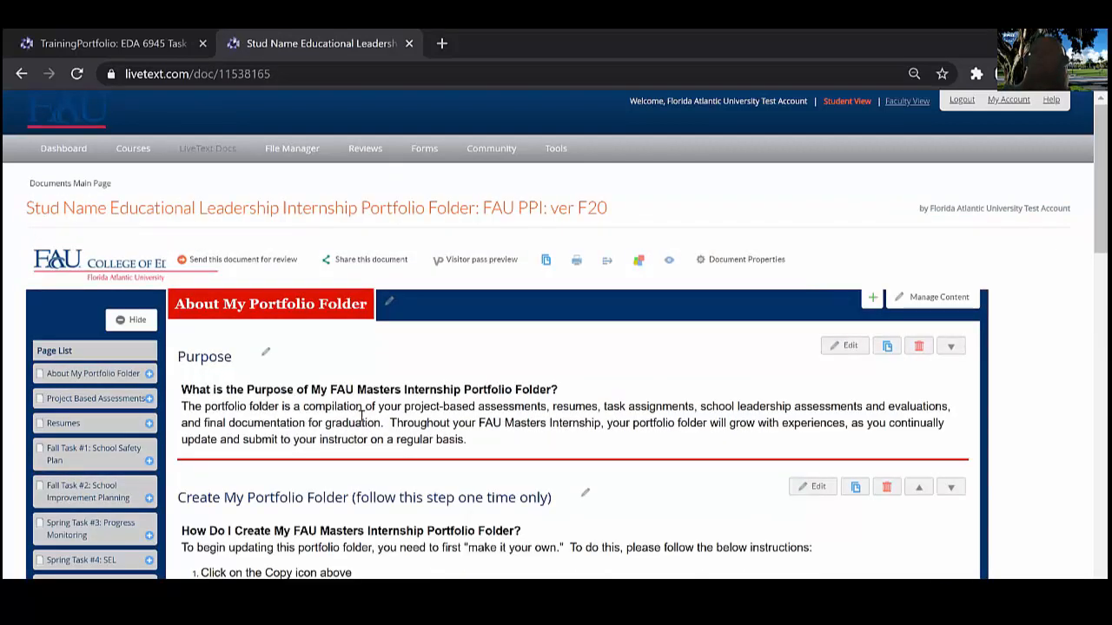
{"action": "scroll", "coordinate": [361, 415], "scroll_direction": "down", "scroll_amount": 2}
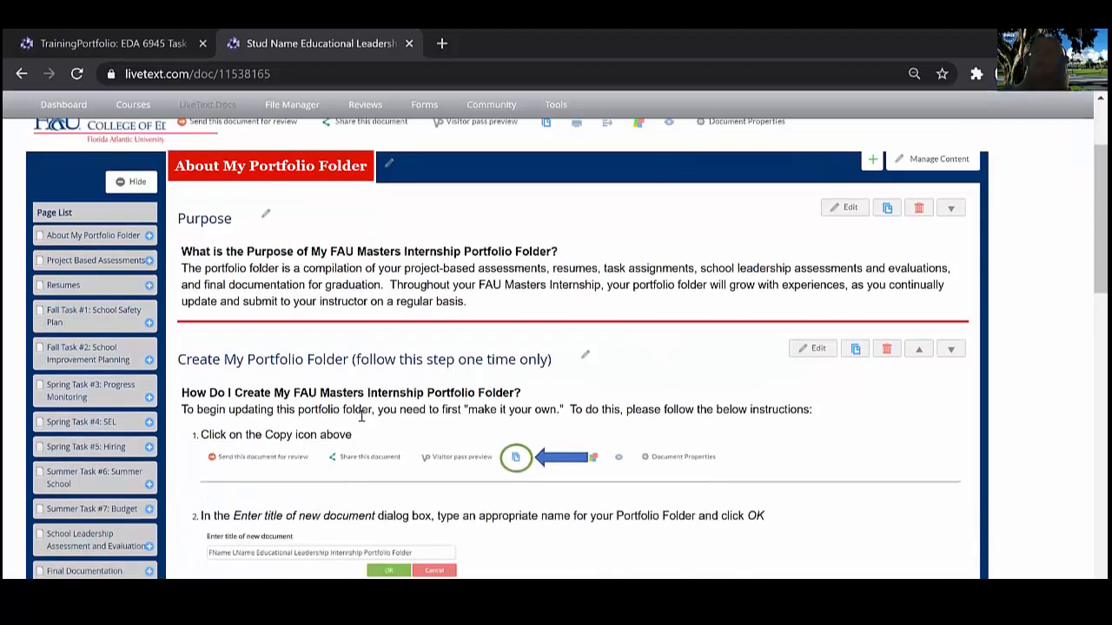
Review the copied portfolio's instructions on finding, managing and sharing the portfolio folder.
{"action": "scroll", "coordinate": [361, 416], "scroll_direction": "down", "scroll_amount": 2}
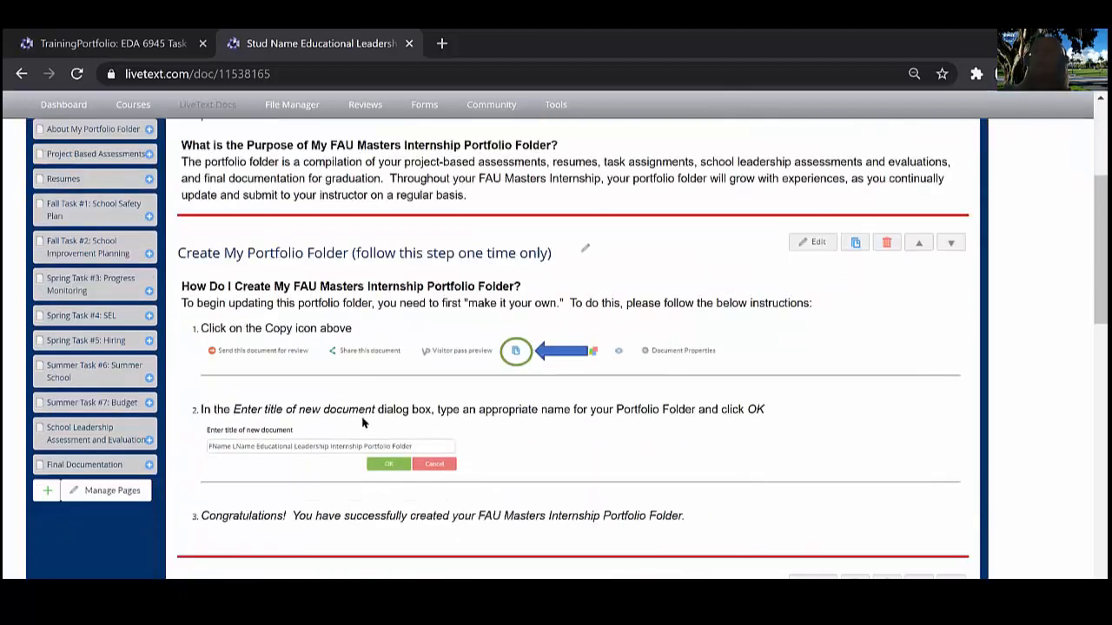
{"action": "scroll", "coordinate": [363, 423], "scroll_direction": "down", "scroll_amount": 6}
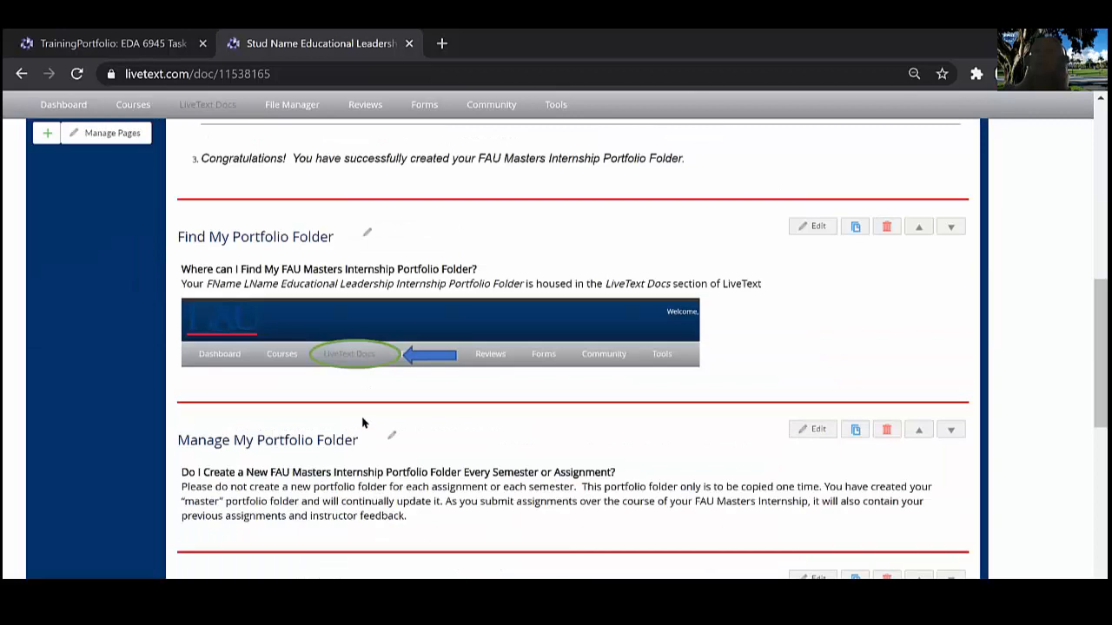
{"action": "scroll", "coordinate": [363, 423], "scroll_direction": "down", "scroll_amount": 2}
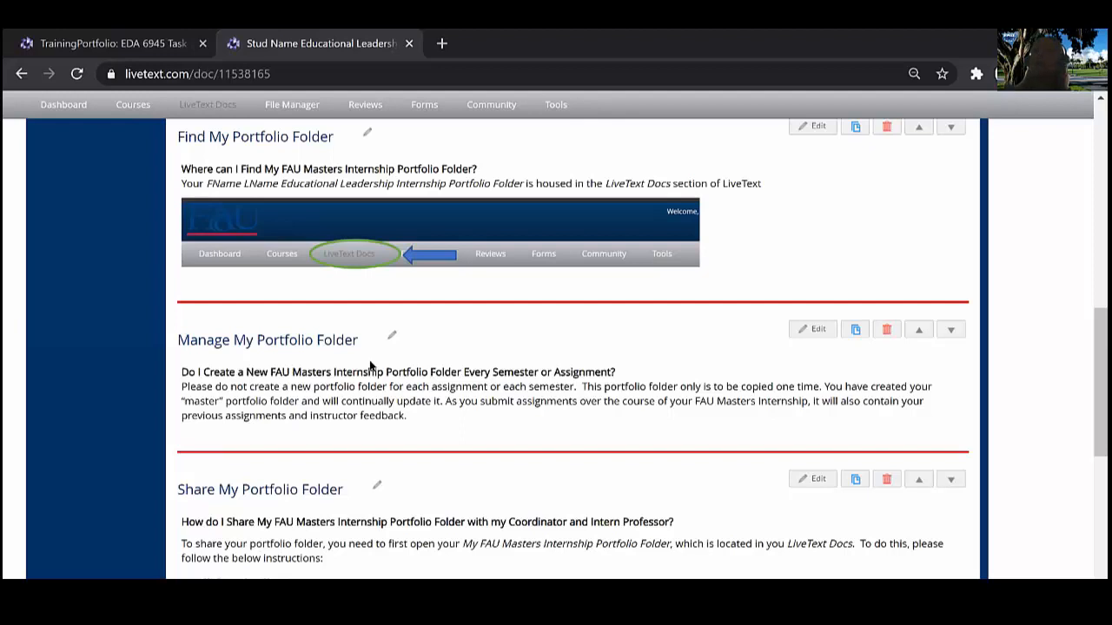
{"action": "scroll", "coordinate": [431, 447], "scroll_direction": "down", "scroll_amount": 2}
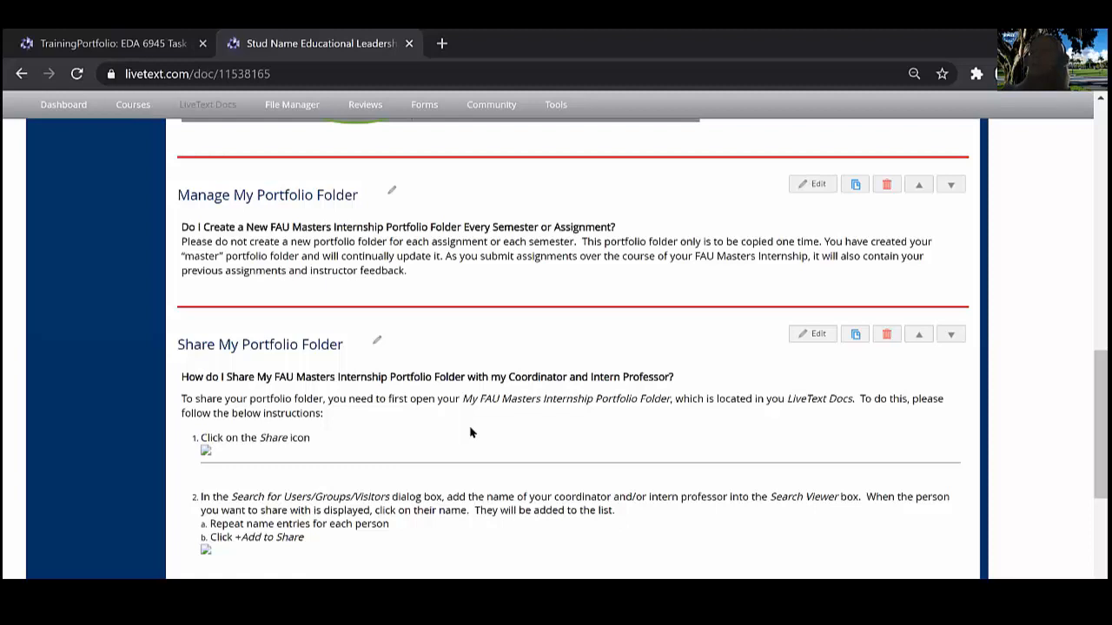
{"action": "scroll", "coordinate": [470, 431], "scroll_direction": "up", "scroll_amount": 1}
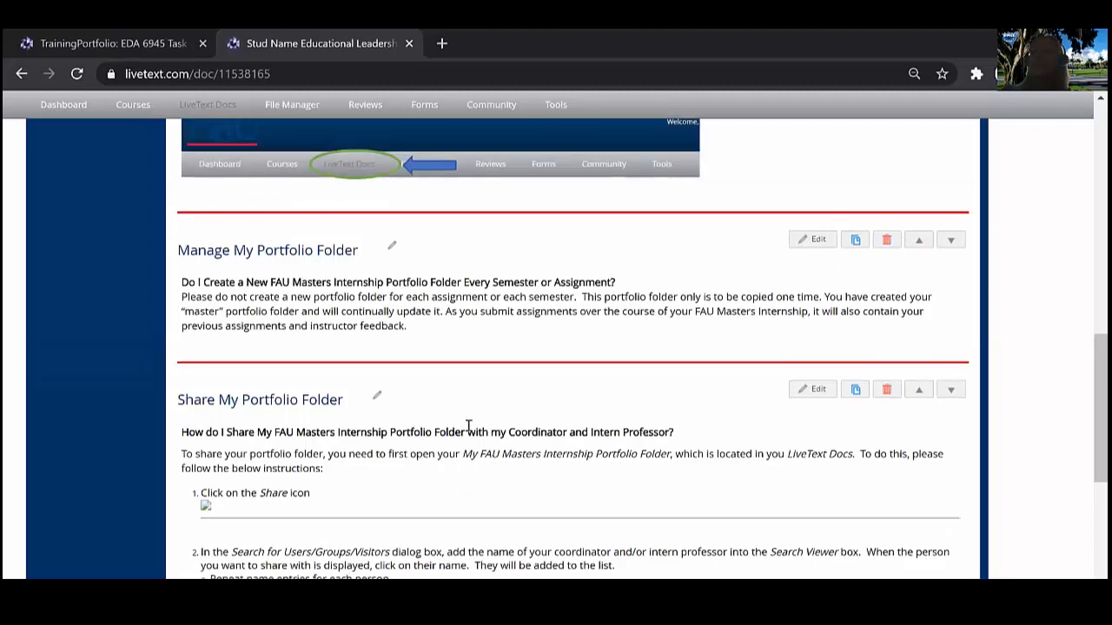
{"action": "scroll", "coordinate": [469, 429], "scroll_direction": "up", "scroll_amount": 2}
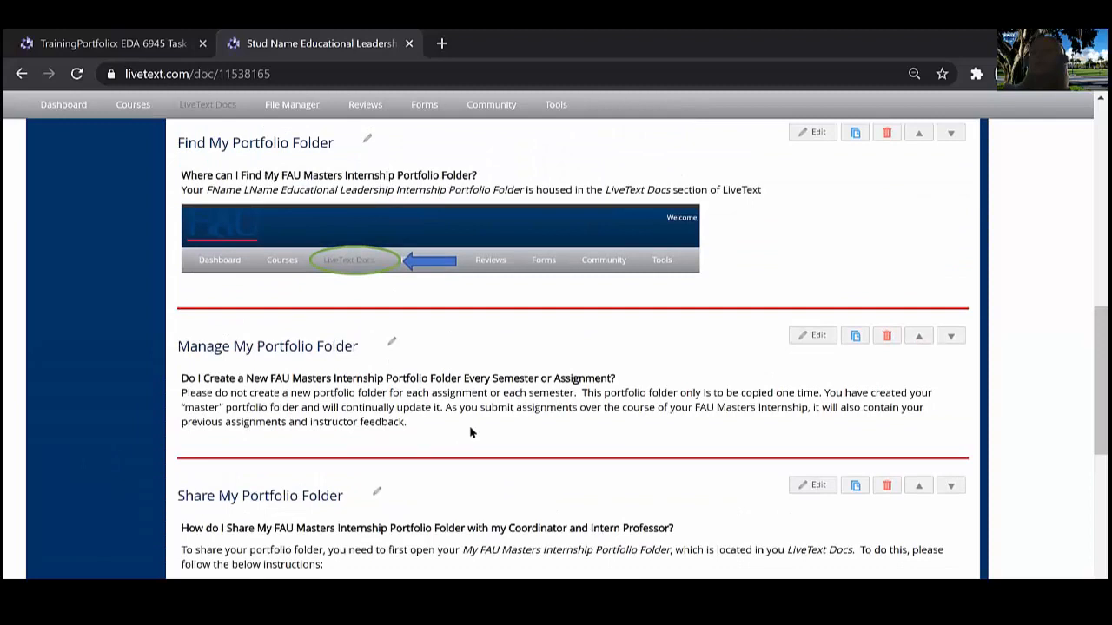
{"action": "scroll", "coordinate": [470, 432], "scroll_direction": "up", "scroll_amount": 6}
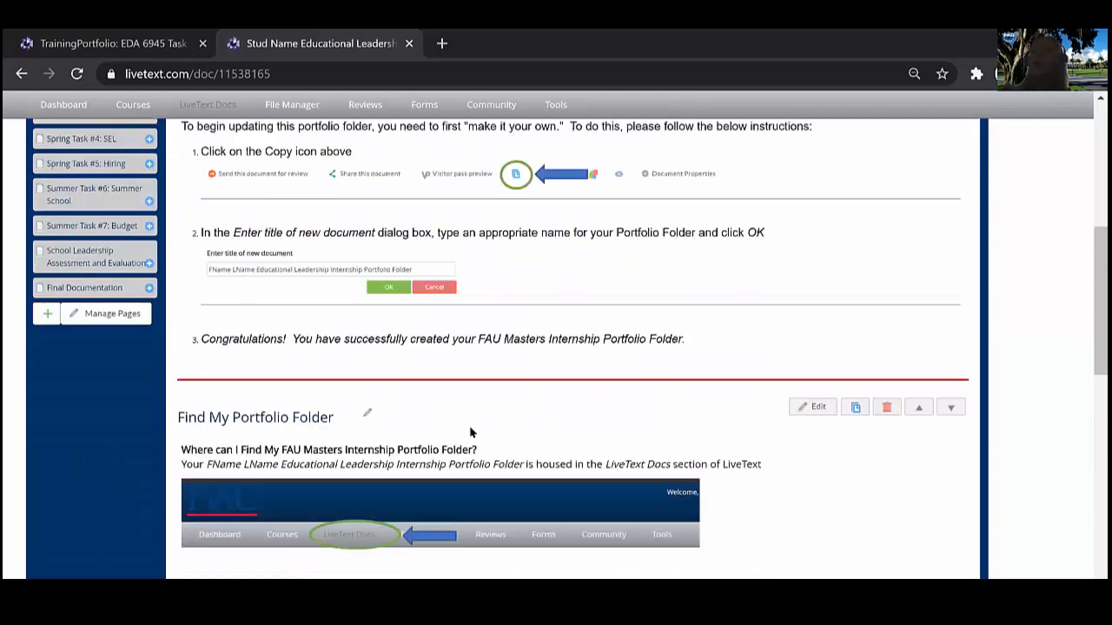
{"action": "scroll", "coordinate": [469, 428], "scroll_direction": "up", "scroll_amount": 4}
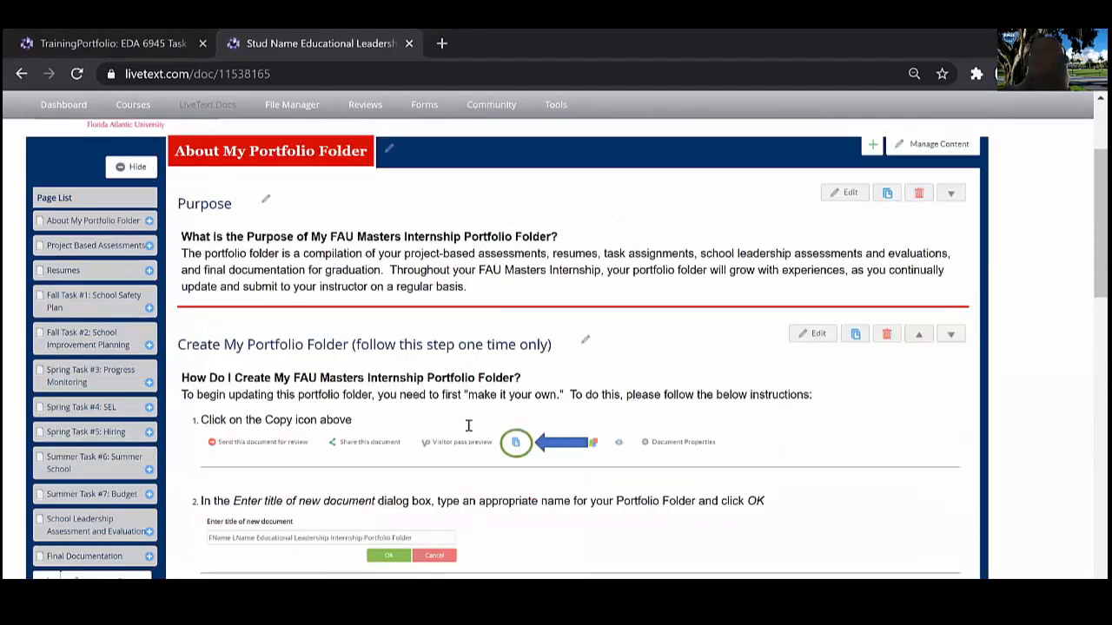
{"action": "scroll", "coordinate": [468, 426], "scroll_direction": "up", "scroll_amount": 3}
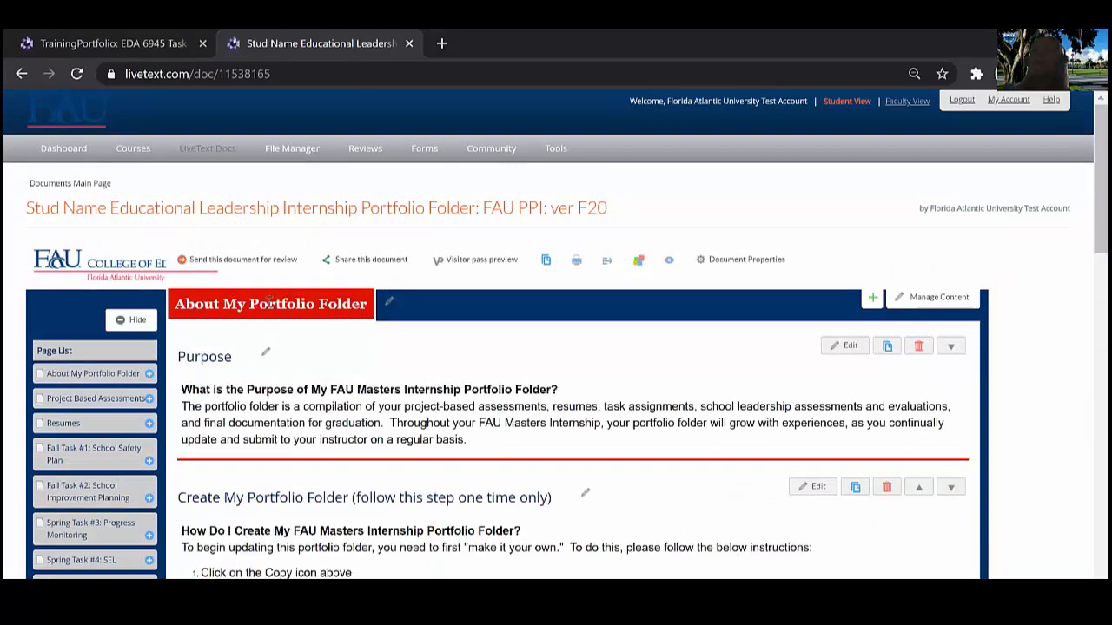
Start sharing the portfolio document and look up the intended viewer by first name in the viewer search.
{"action": "left_click", "coordinate": [354, 269]}
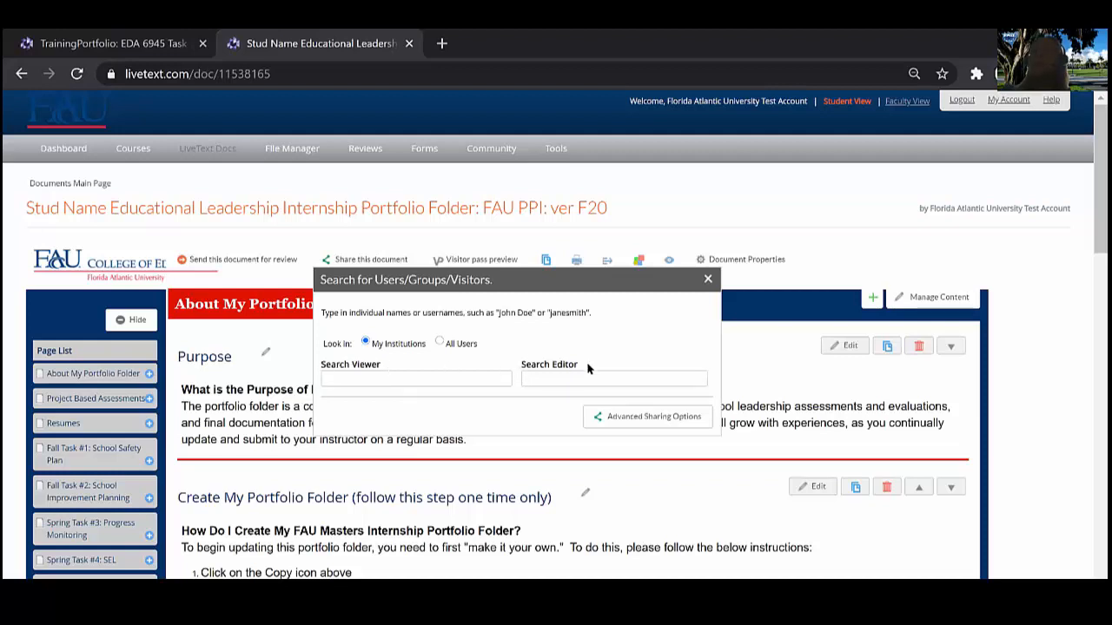
{"action": "left_click", "coordinate": [475, 377]}
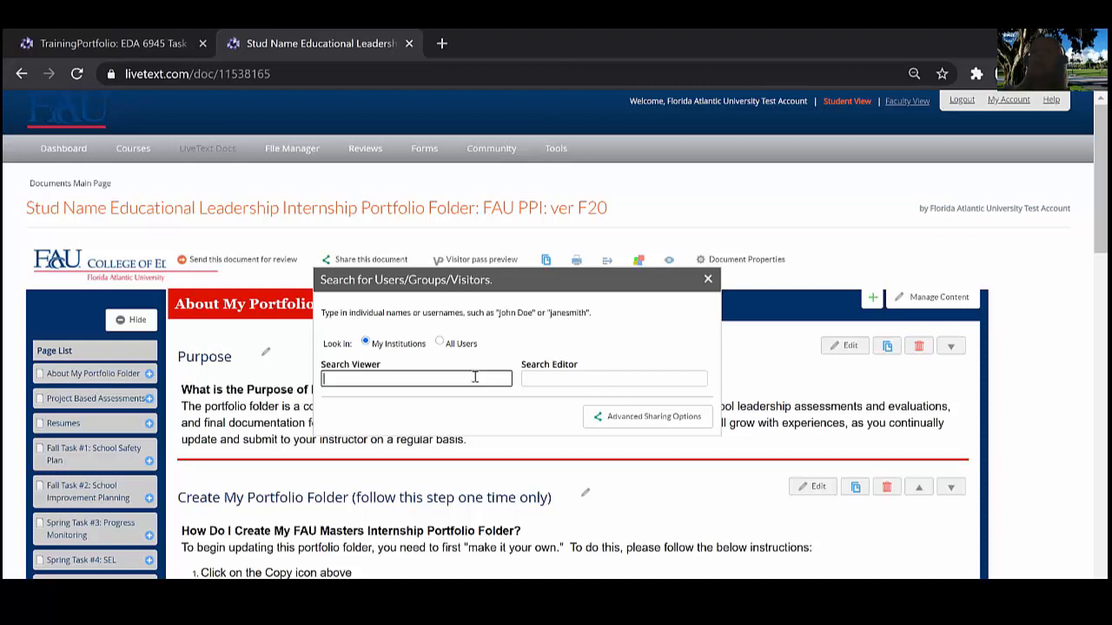
{"action": "type", "text": "k"}
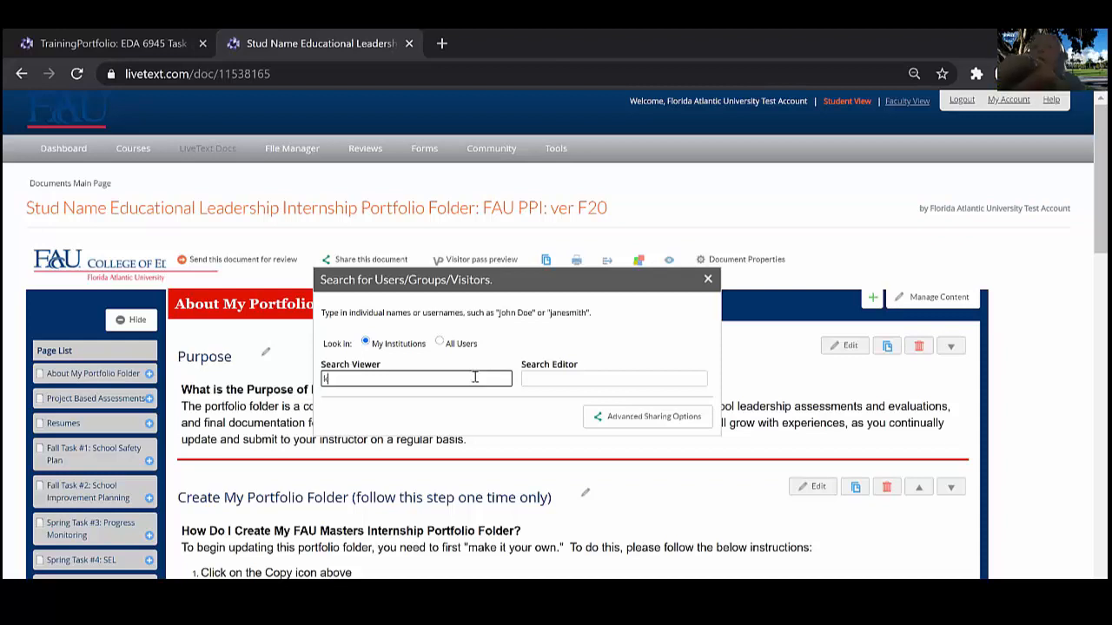
{"action": "type", "text": "athly"}
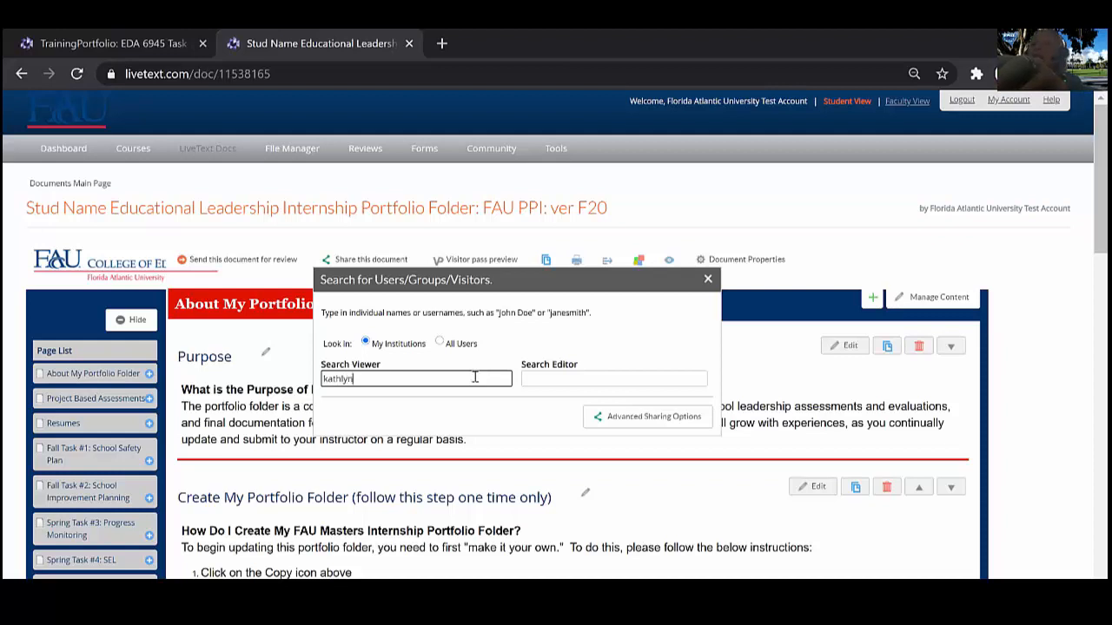
{"action": "type", "text": "n"}
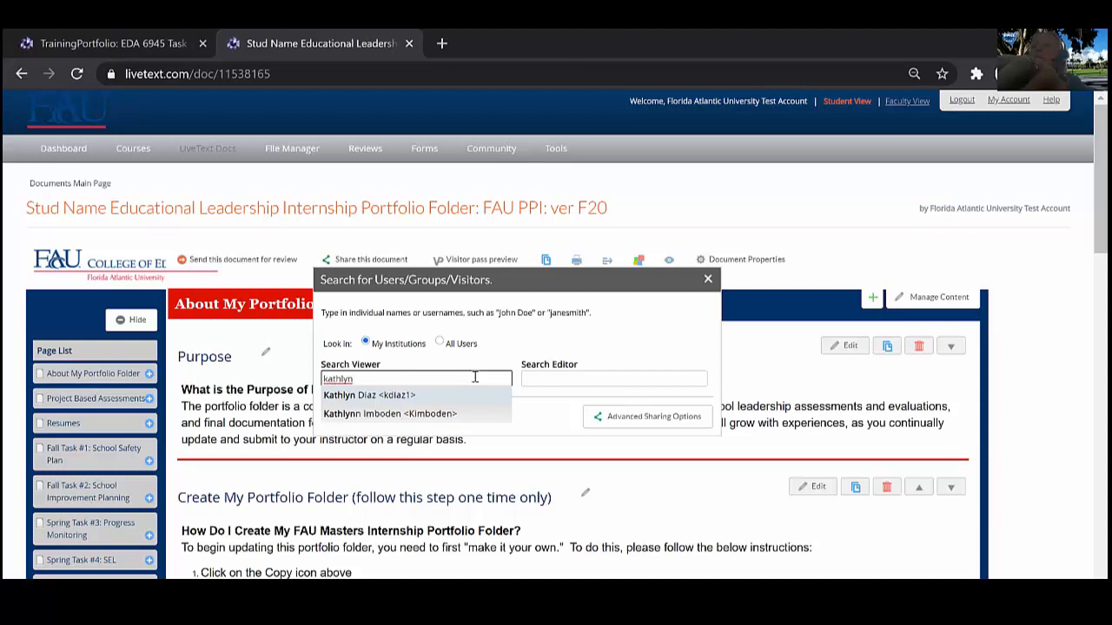
{"action": "key", "text": "BackSpace"}
{"action": "key", "text": "BackSpace"}
{"action": "key", "text": "BackSpace"}
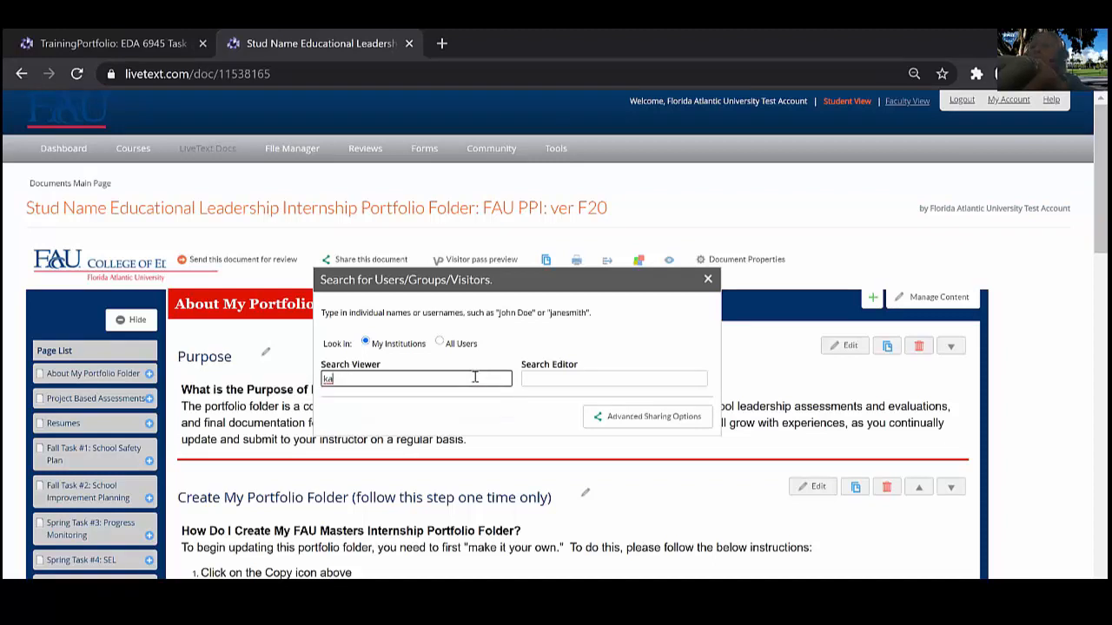
{"action": "key", "text": "BackSpace"}
{"action": "key", "text": "BackSpace"}
{"action": "type", "text": "kat"}
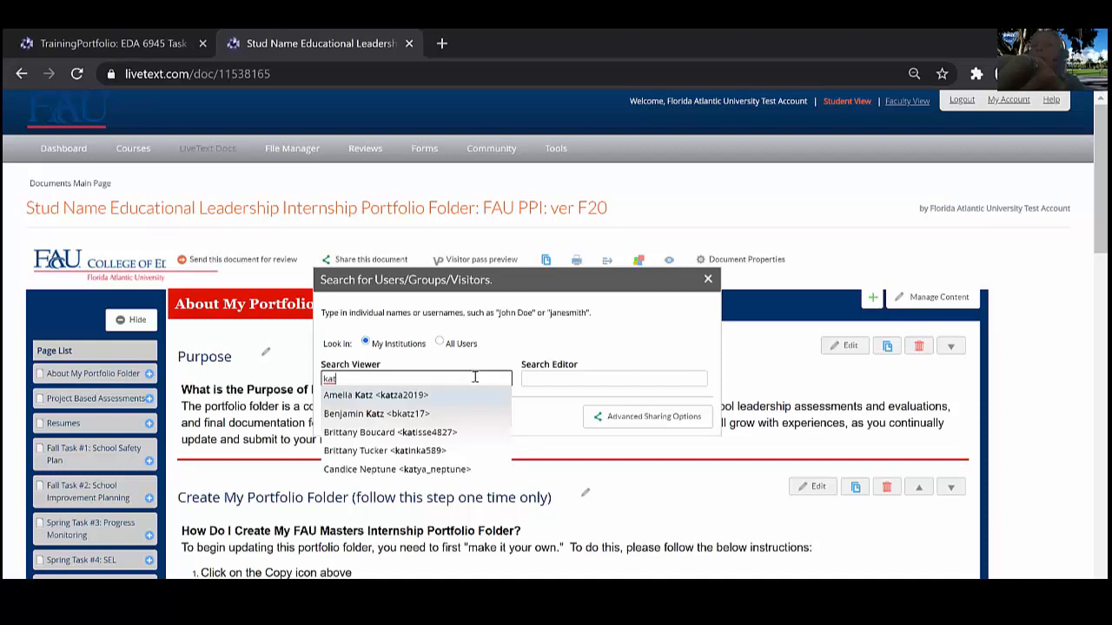
{"action": "type", "text": "hlyn"}
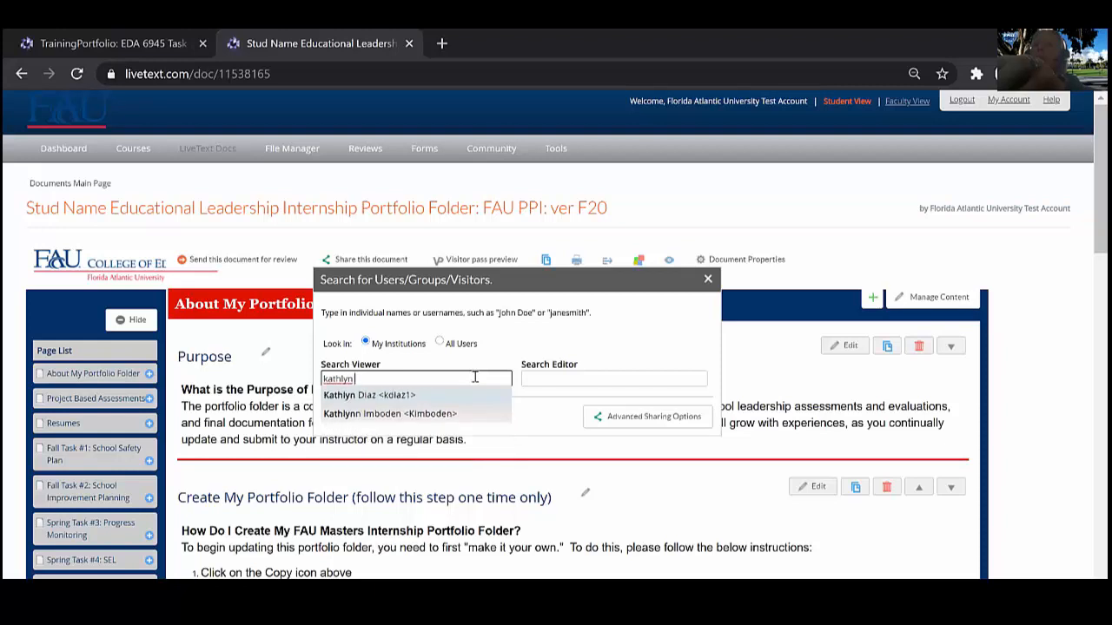
Choose the first matching person as a viewer, share the portfolio with them and close the sharing dialog.
{"action": "left_click", "coordinate": [405, 396]}
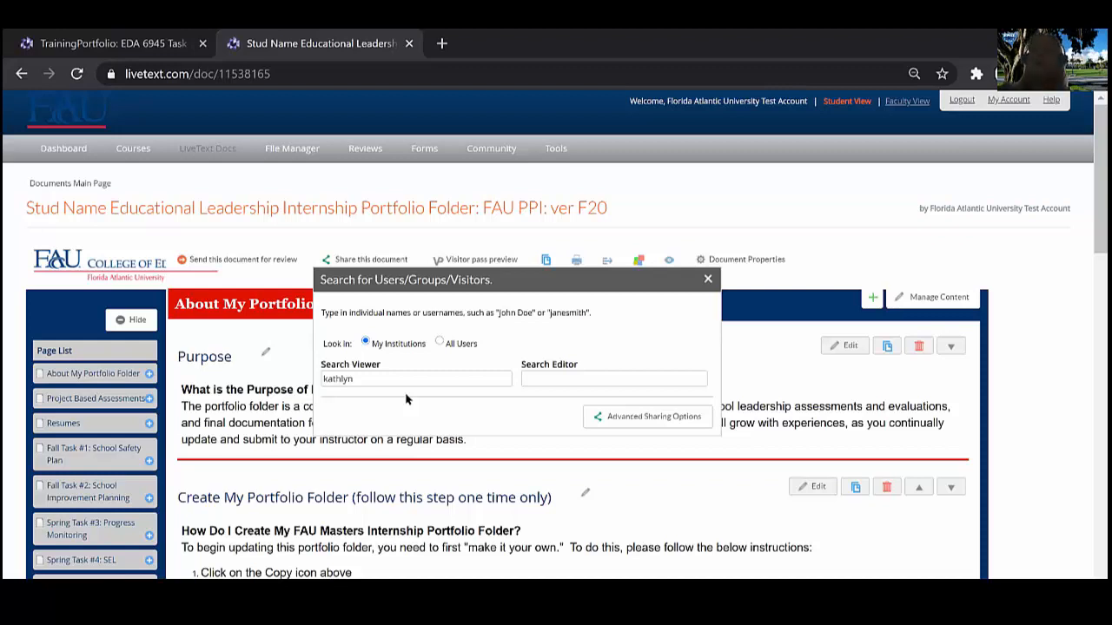
{"action": "left_click", "coordinate": [403, 380]}
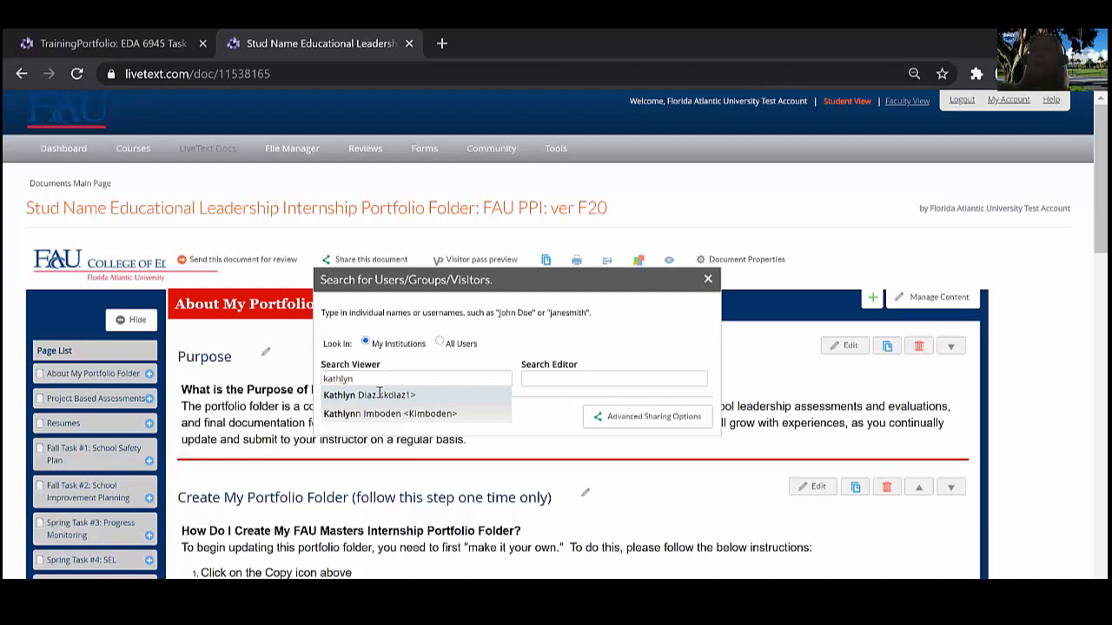
{"action": "left_click", "coordinate": [379, 396]}
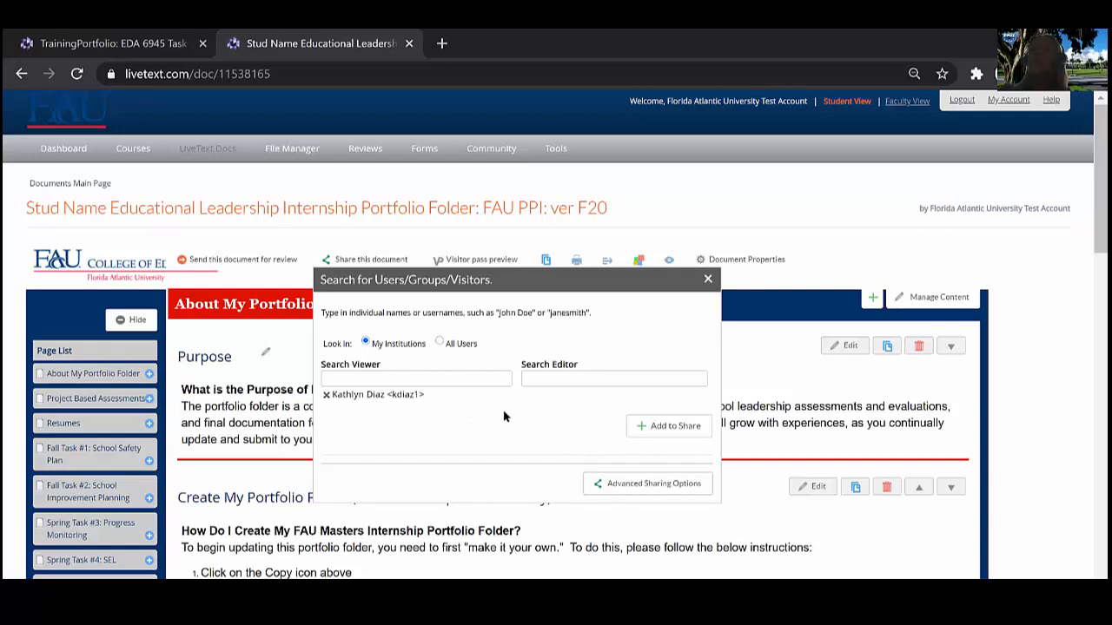
{"action": "left_click", "coordinate": [676, 426]}
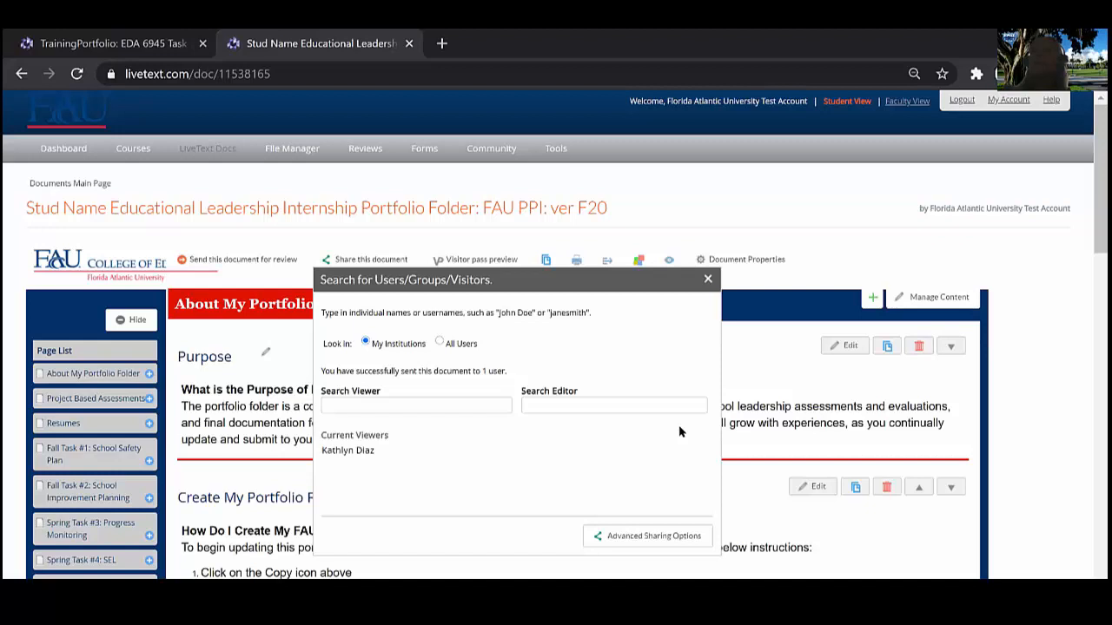
{"action": "left_click", "coordinate": [709, 281]}
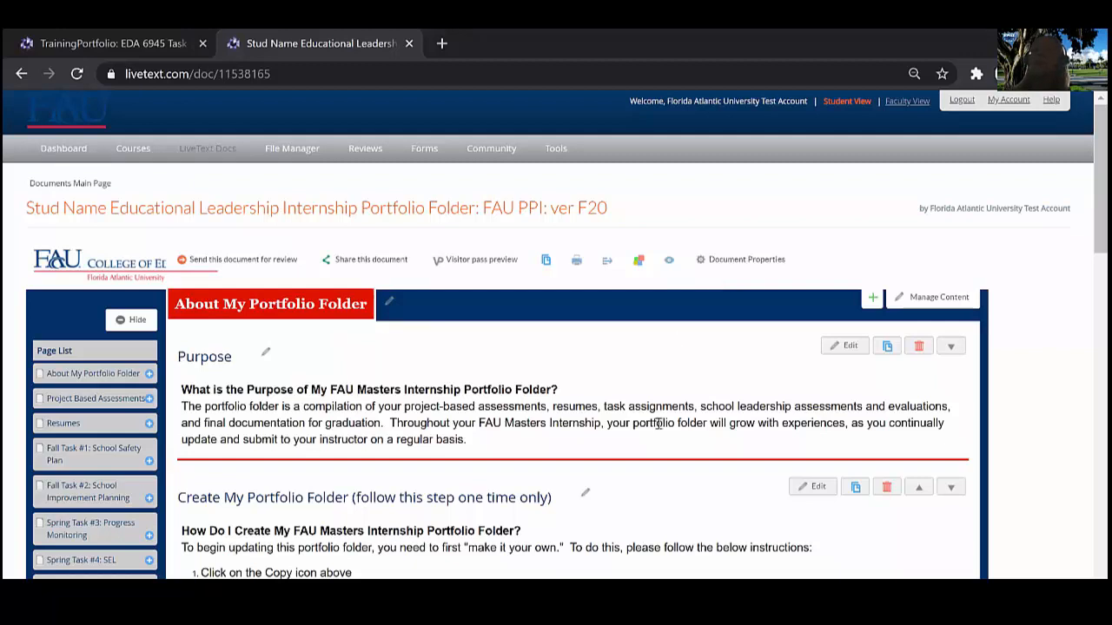
Review the portfolio's instructions on submitting the portfolio folder assignment to the instructor.
{"action": "scroll", "coordinate": [659, 425], "scroll_direction": "down", "scroll_amount": 1}
{"action": "scroll", "coordinate": [660, 426], "scroll_direction": "down", "scroll_amount": 2}
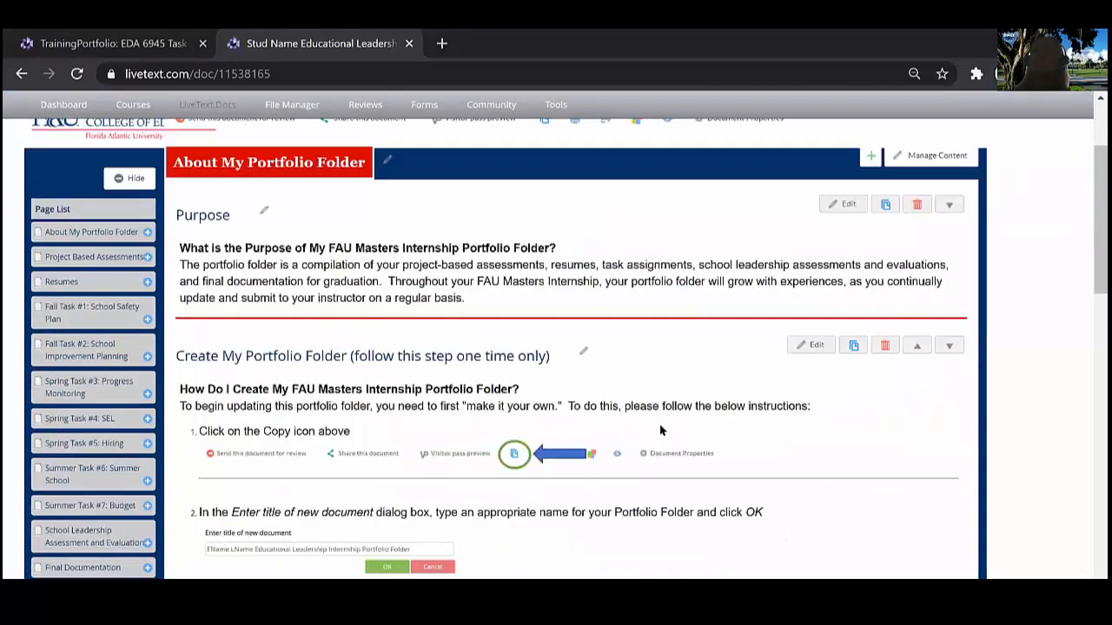
{"action": "scroll", "coordinate": [660, 430], "scroll_direction": "down", "scroll_amount": 10}
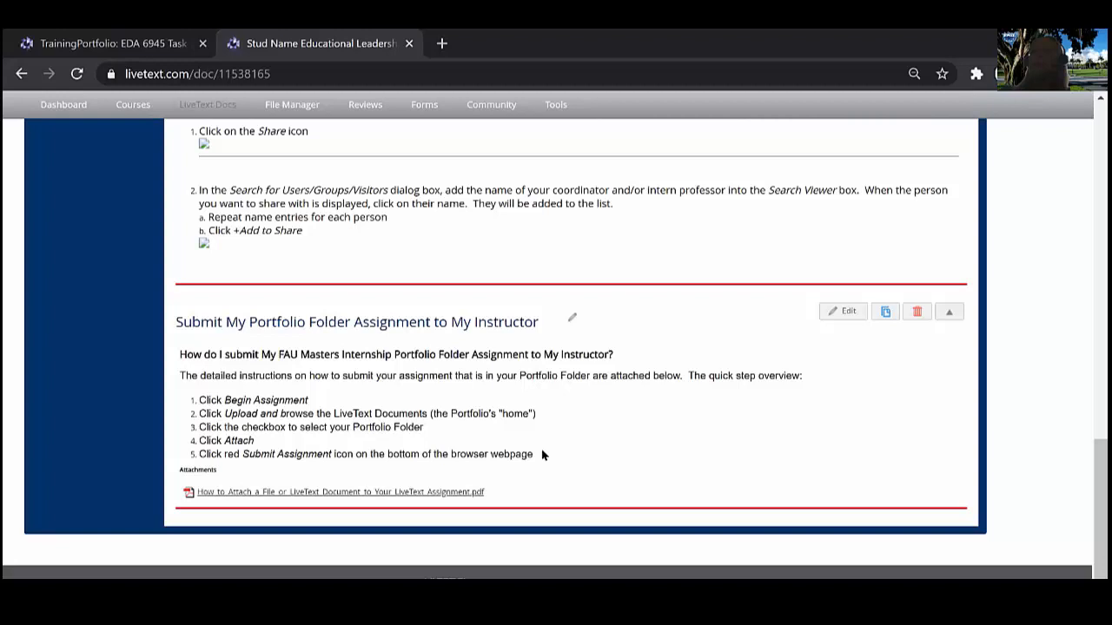
{"action": "scroll", "coordinate": [413, 343], "scroll_direction": "up", "scroll_amount": 4}
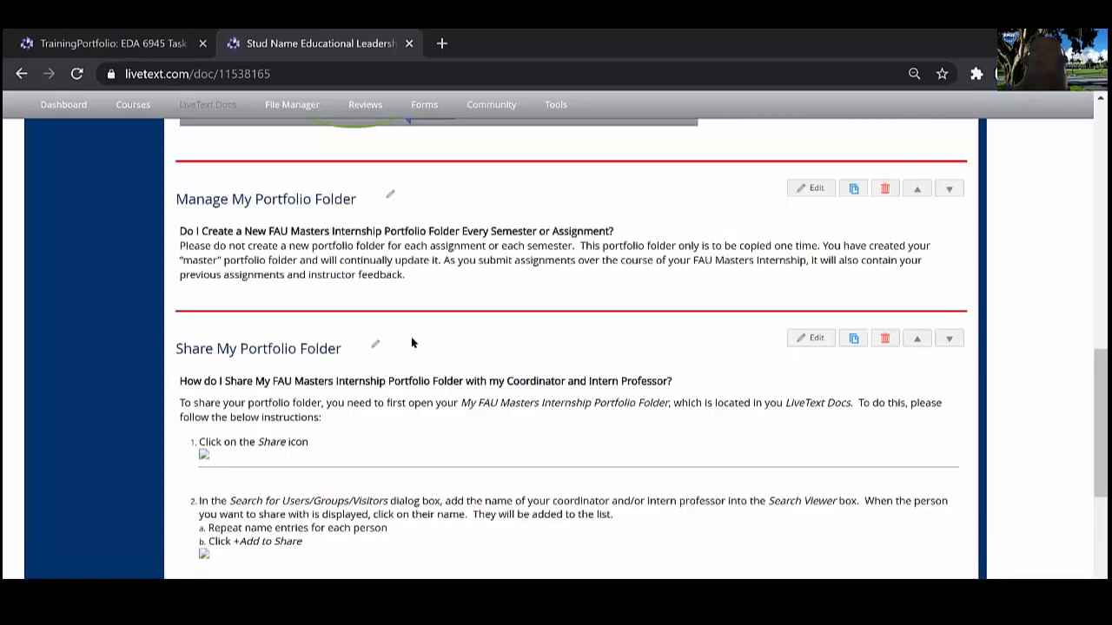
{"action": "scroll", "coordinate": [413, 343], "scroll_direction": "up", "scroll_amount": 5}
{"action": "scroll", "coordinate": [412, 343], "scroll_direction": "up", "scroll_amount": 3}
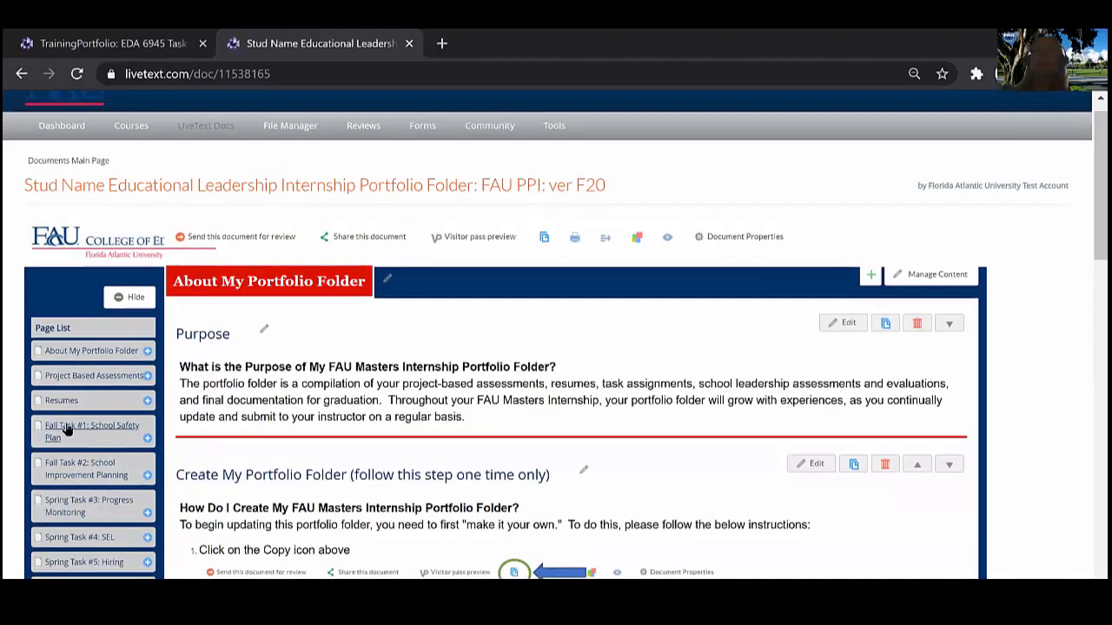
Open the "Fall Task #1: School Safety Plan" page and examine its chart, Log/Task Performance Assessment, Artifacts and Reflection sections.
{"action": "left_click", "coordinate": [68, 430]}
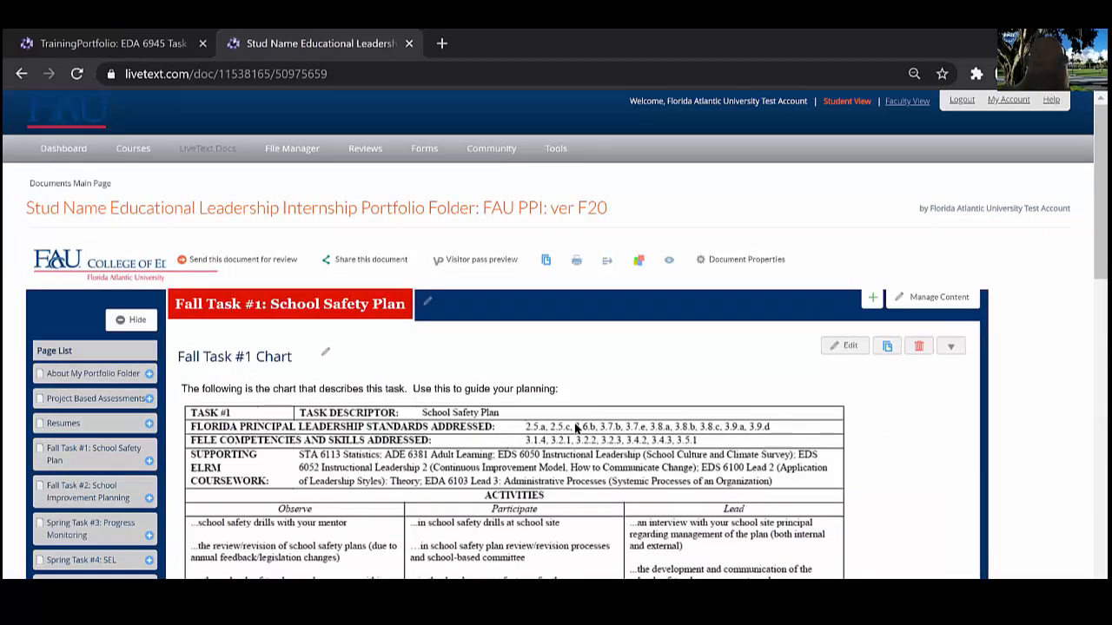
{"action": "scroll", "coordinate": [575, 427], "scroll_direction": "down", "scroll_amount": 1}
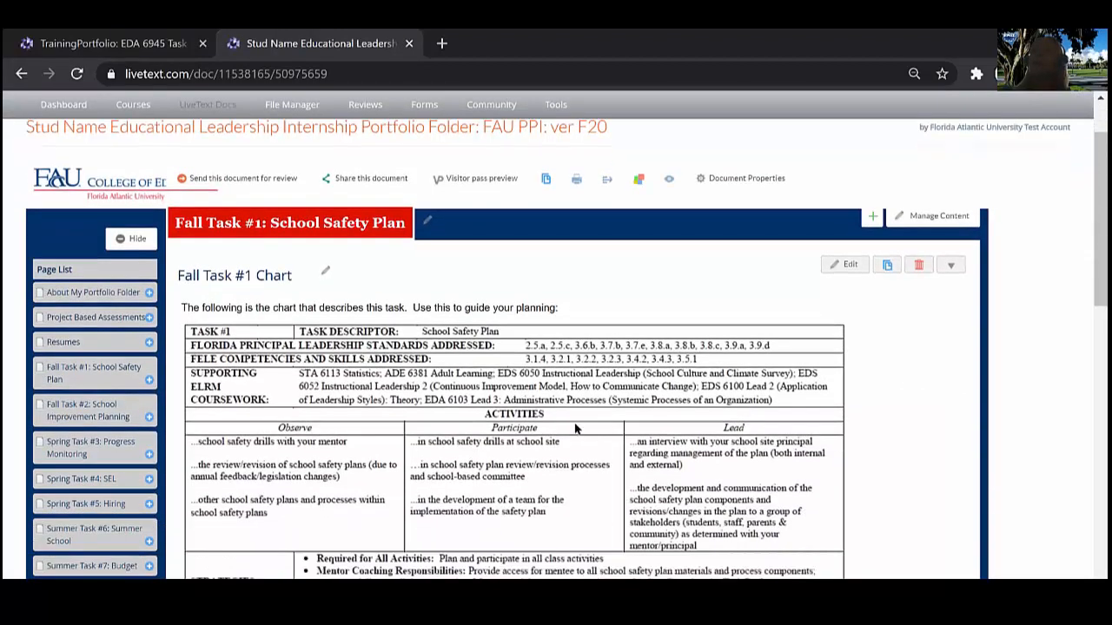
{"action": "scroll", "coordinate": [575, 427], "scroll_direction": "down", "scroll_amount": 1}
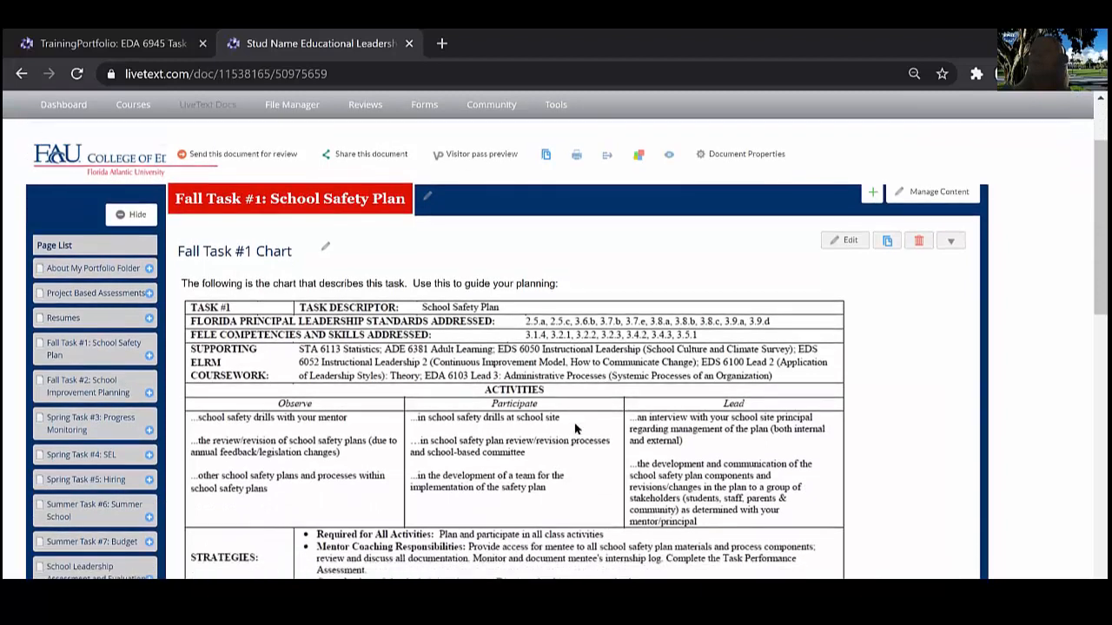
{"action": "scroll", "coordinate": [575, 428], "scroll_direction": "down", "scroll_amount": 3}
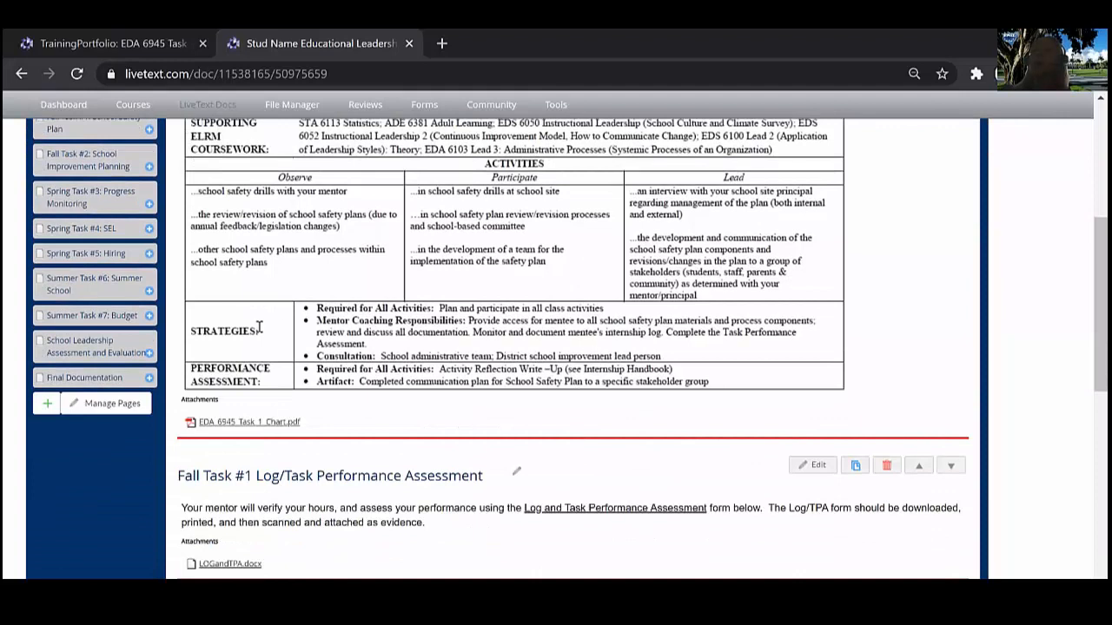
{"action": "scroll", "coordinate": [382, 326], "scroll_direction": "down", "scroll_amount": 2}
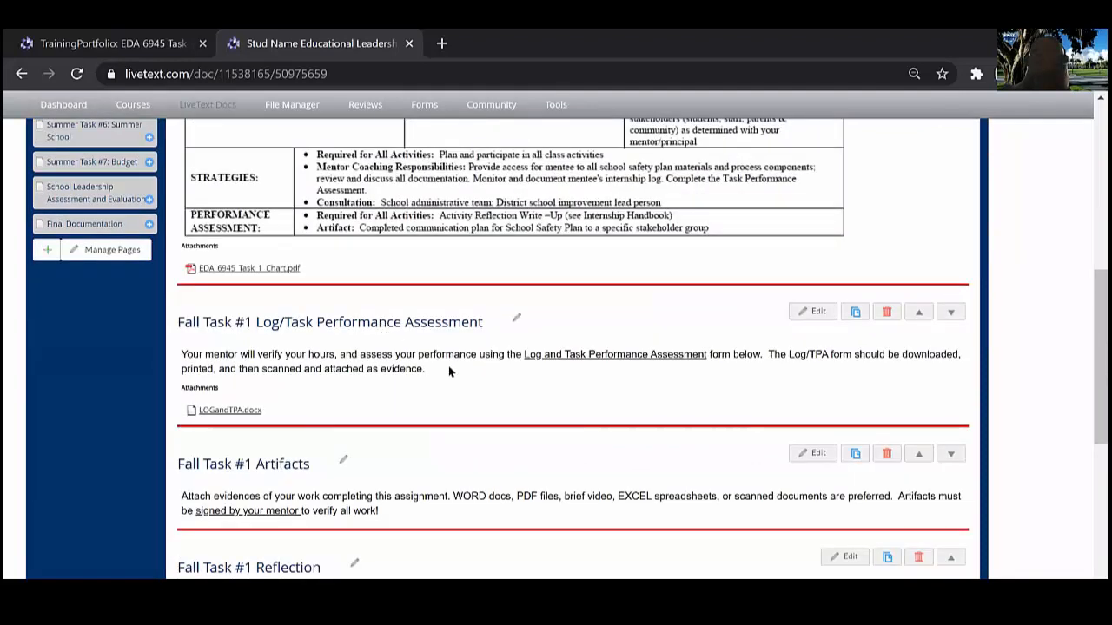
{"action": "scroll", "coordinate": [449, 372], "scroll_direction": "down", "scroll_amount": 1}
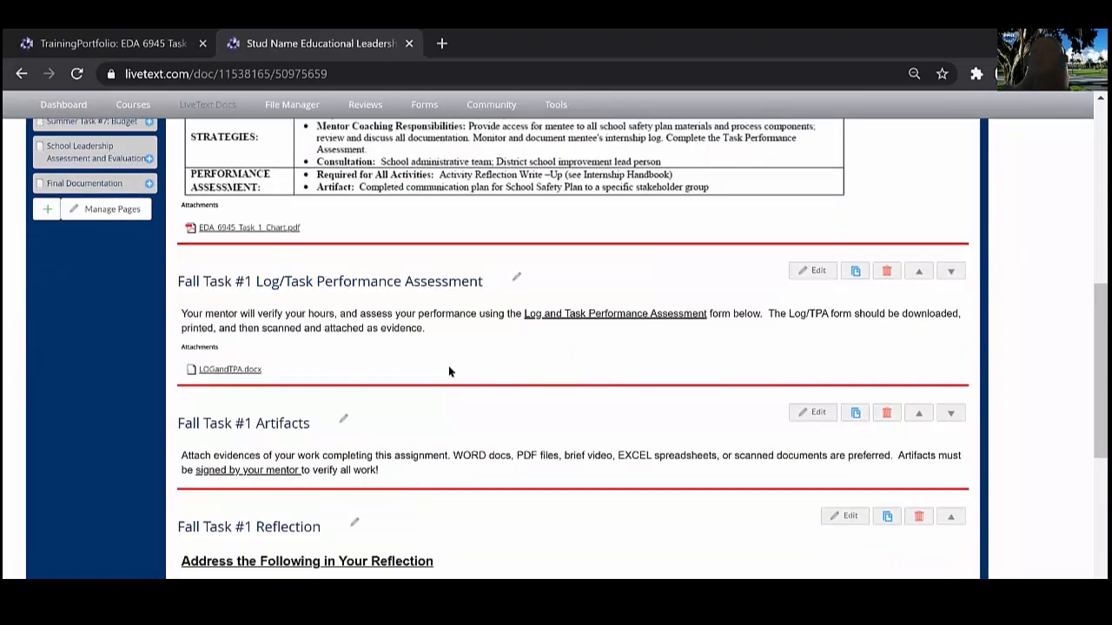
{"action": "scroll", "coordinate": [449, 372], "scroll_direction": "down", "scroll_amount": 2}
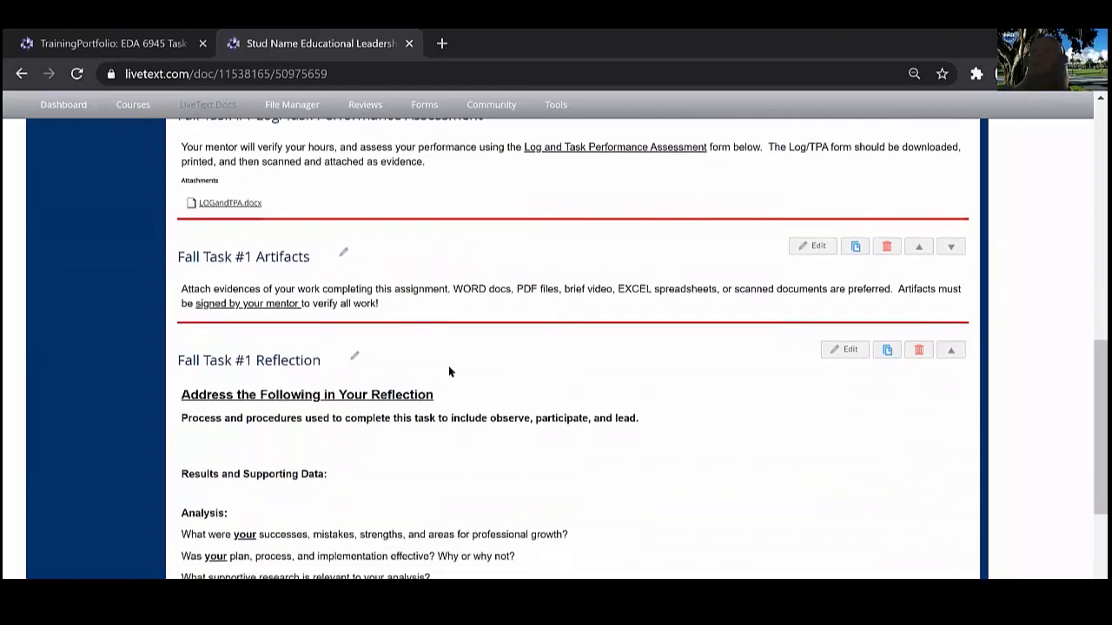
{"action": "scroll", "coordinate": [449, 372], "scroll_direction": "up", "scroll_amount": 1}
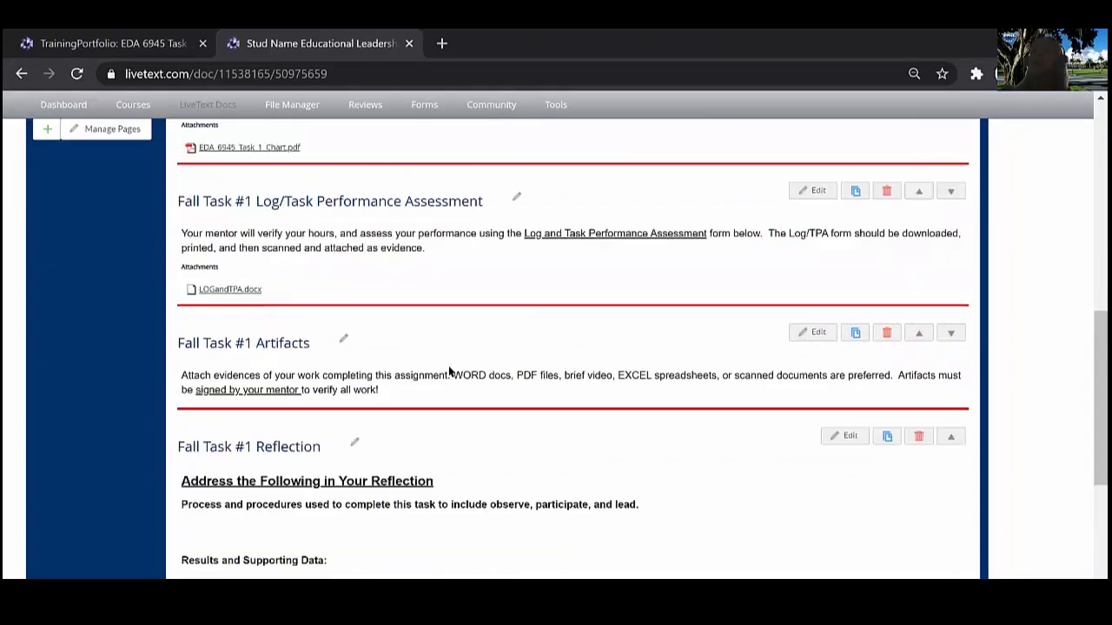
{"action": "scroll", "coordinate": [449, 372], "scroll_direction": "up", "scroll_amount": 1}
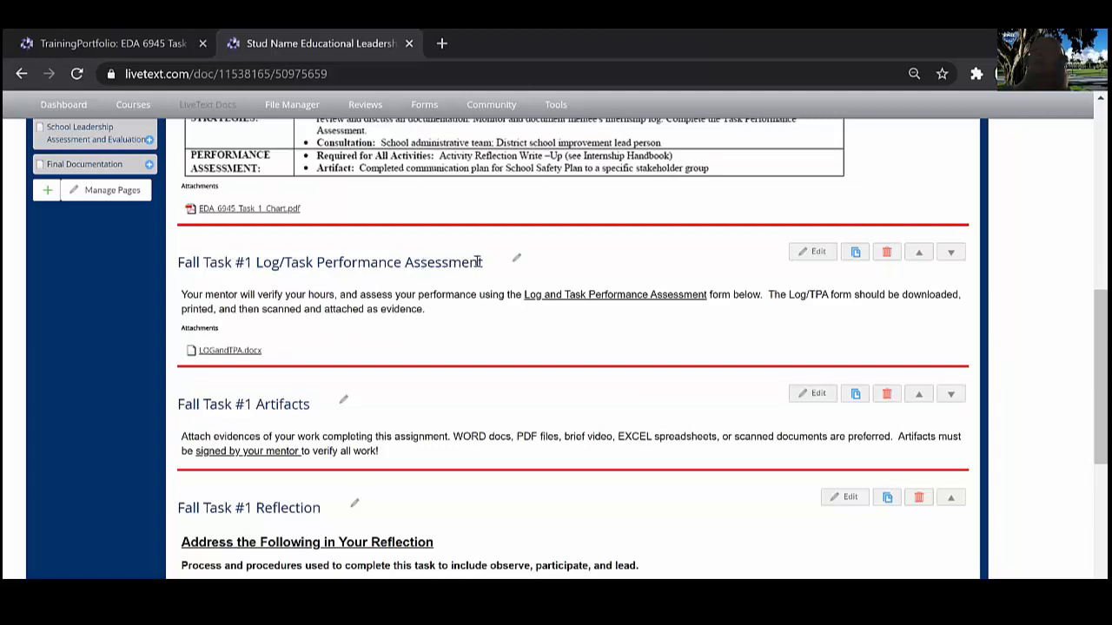
Download LOGandTPA.docx from the Log/Task Performance Assessment section to the Desktop, then open it in Word and enable editing.
{"action": "left_click", "coordinate": [247, 355]}
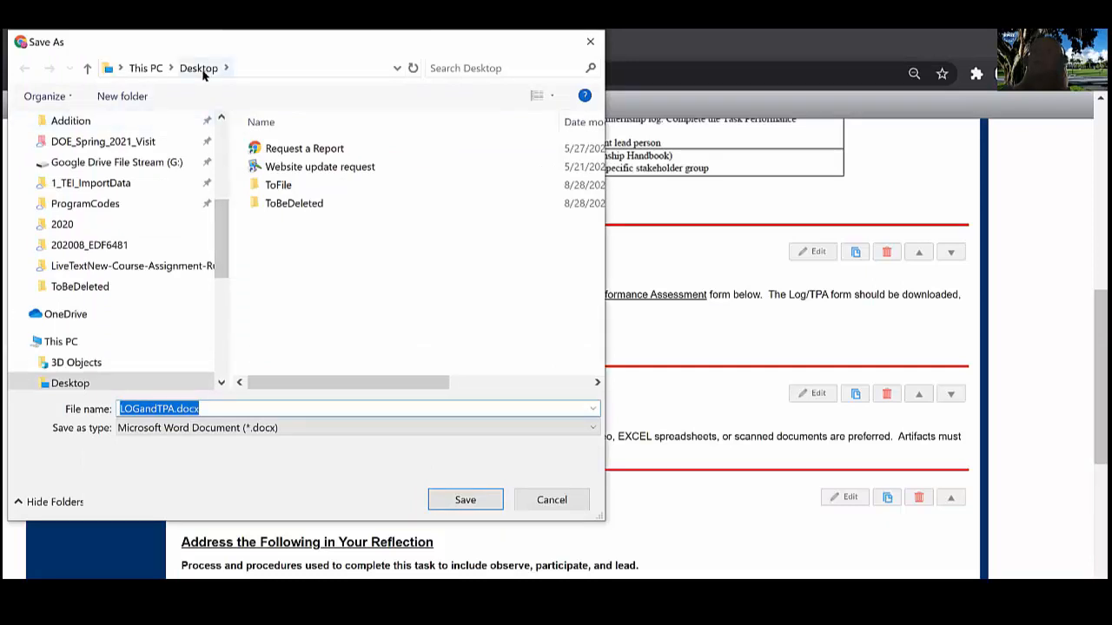
{"action": "left_click", "coordinate": [466, 502]}
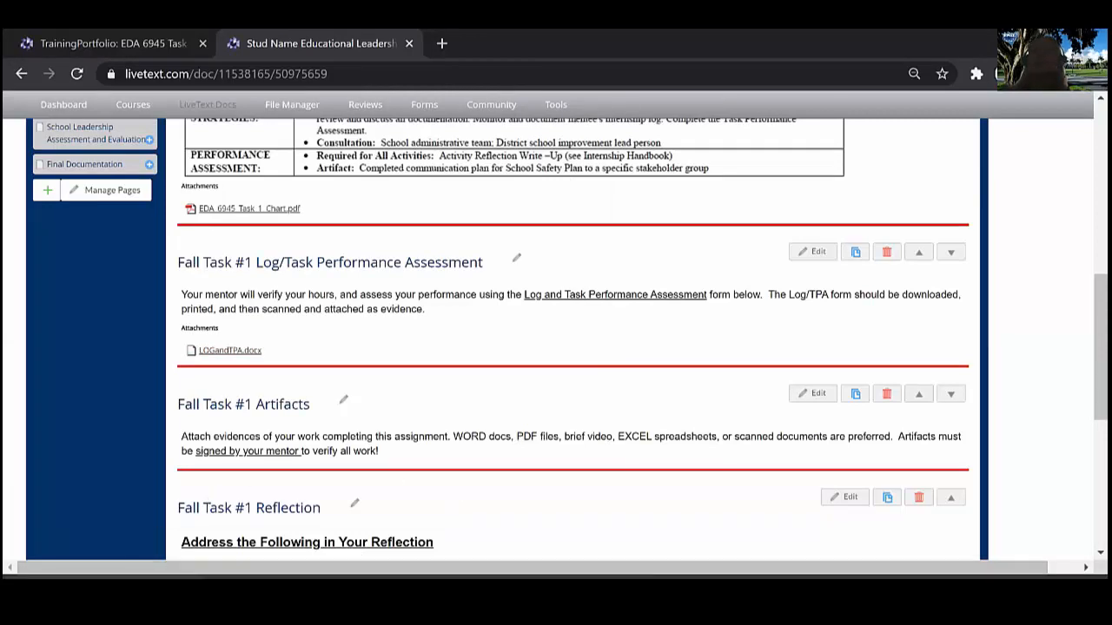
{"action": "left_click", "coordinate": [103, 577]}
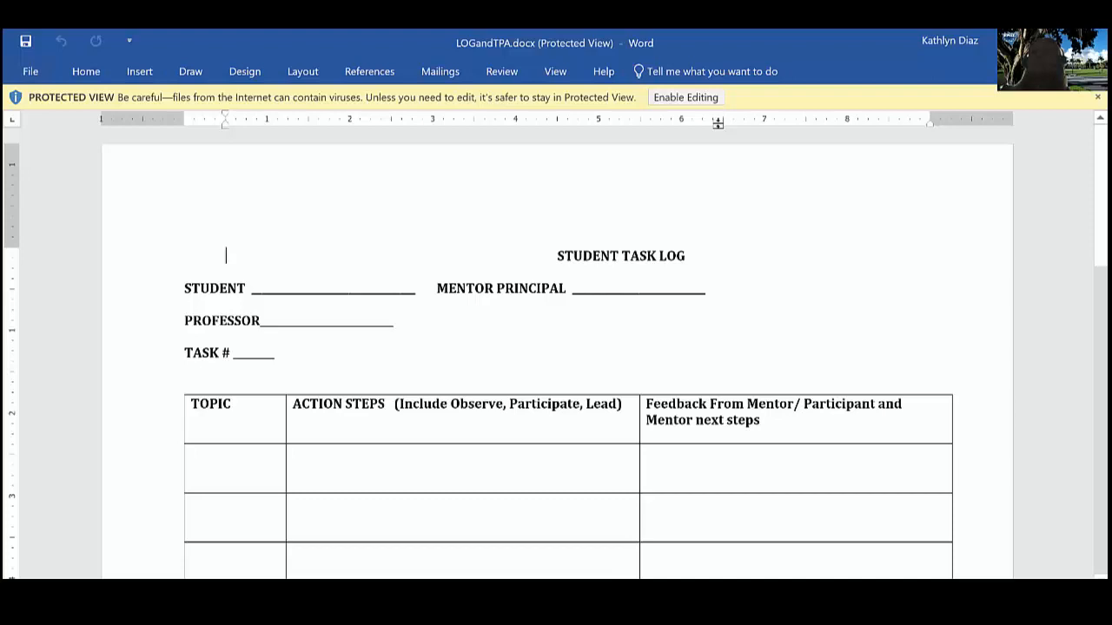
{"action": "left_click", "coordinate": [685, 97]}
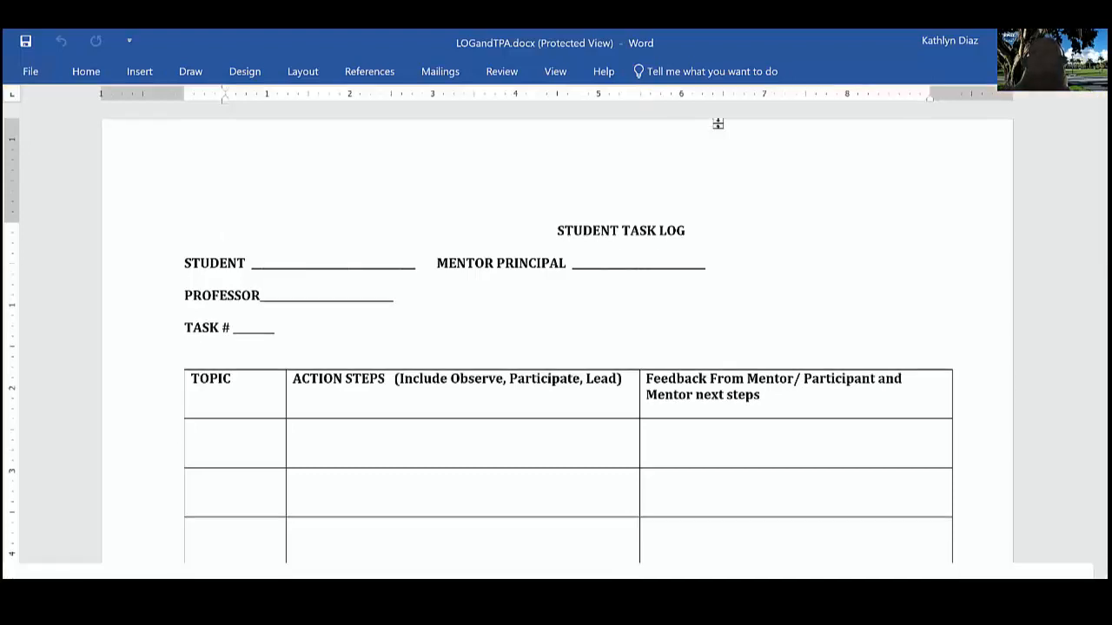
Fill in "My Name" on the STUDENT line of the task log, then save and close the document.
{"action": "left_click", "coordinate": [281, 263]}
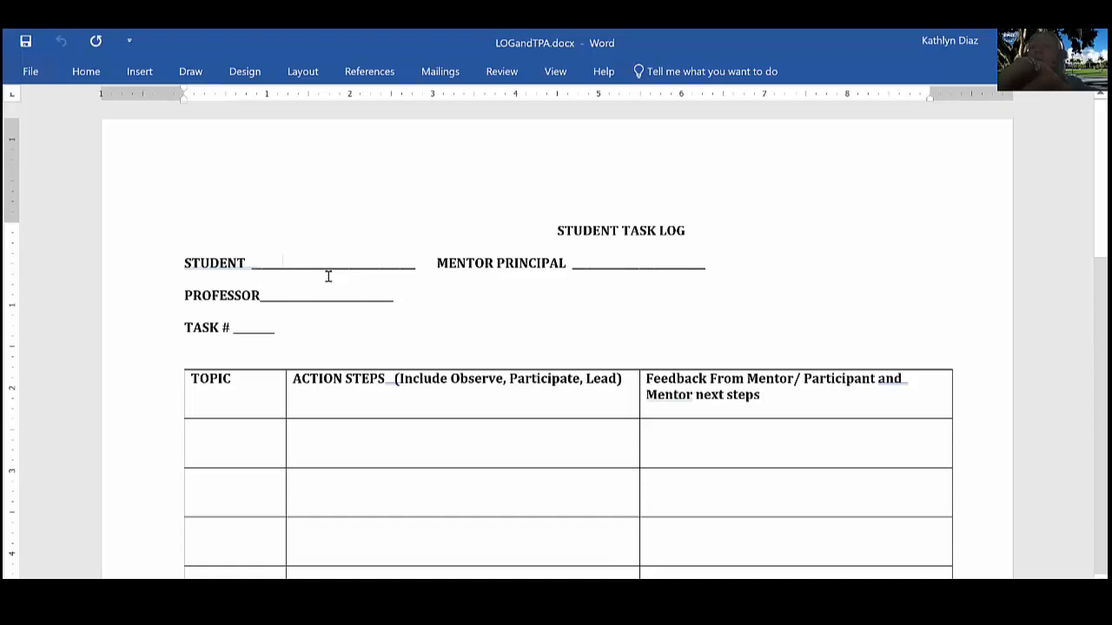
{"action": "type", "text": "My Name"}
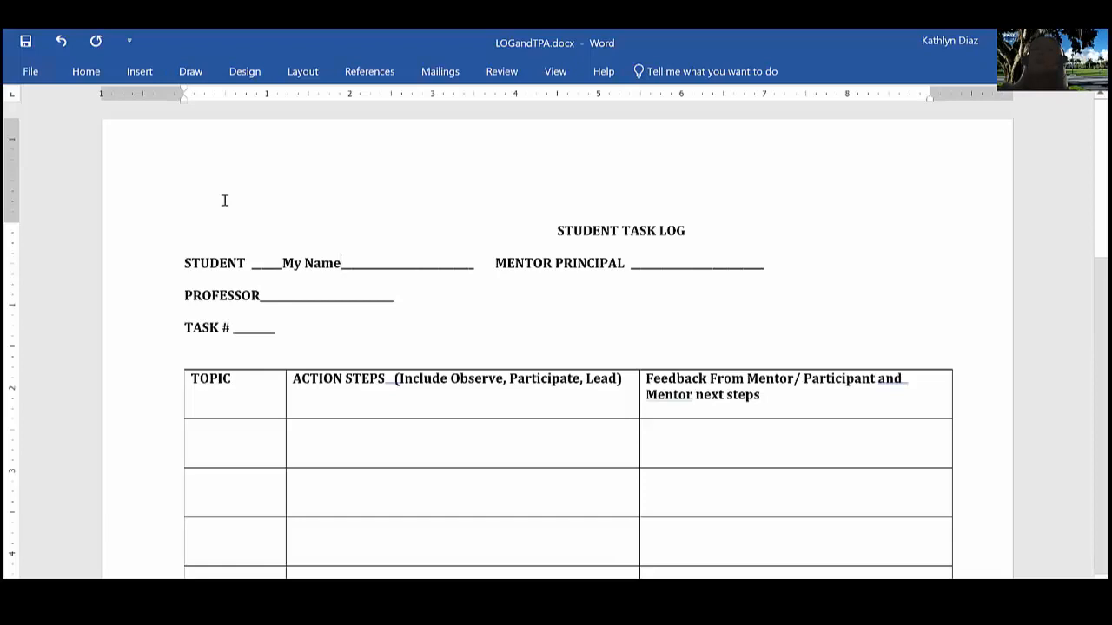
{"action": "left_click", "coordinate": [37, 80]}
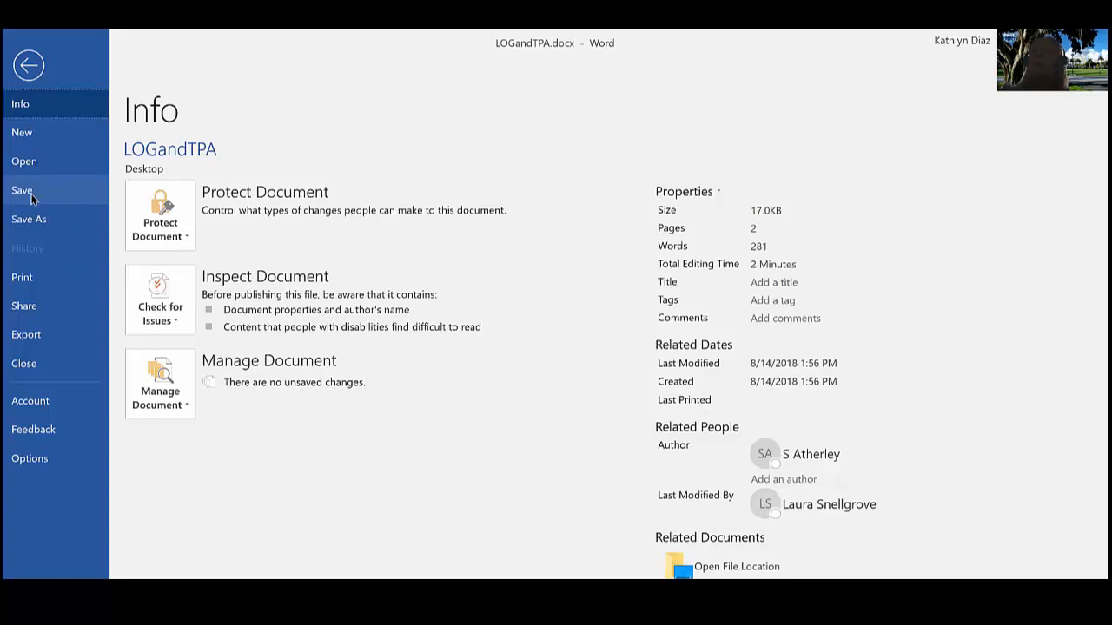
{"action": "left_click", "coordinate": [30, 199]}
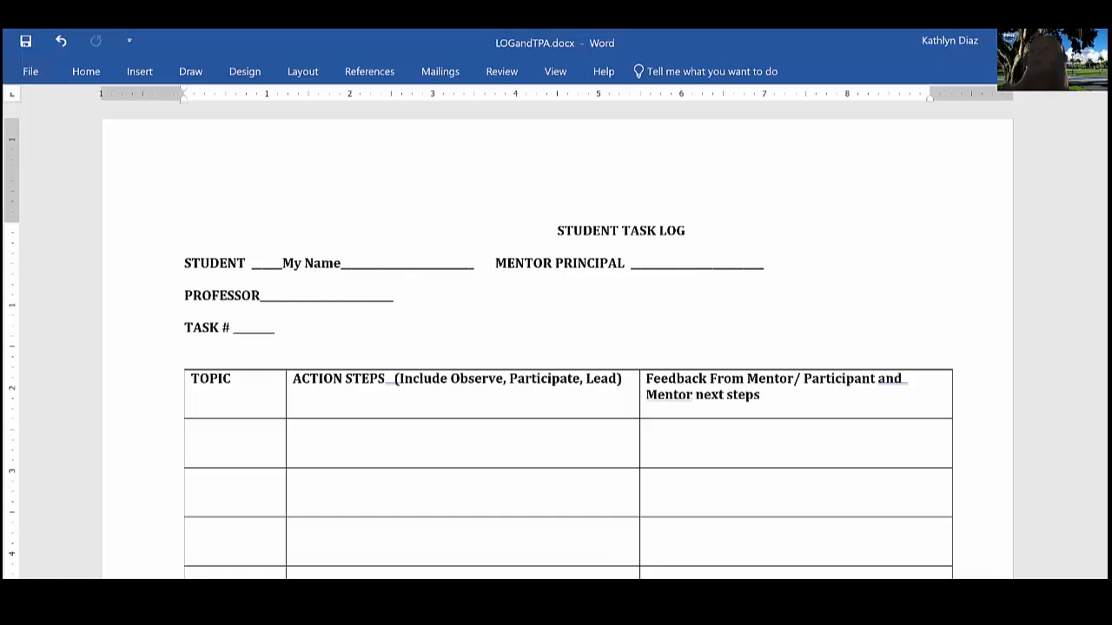
{"action": "key", "text": "ctrl+w"}
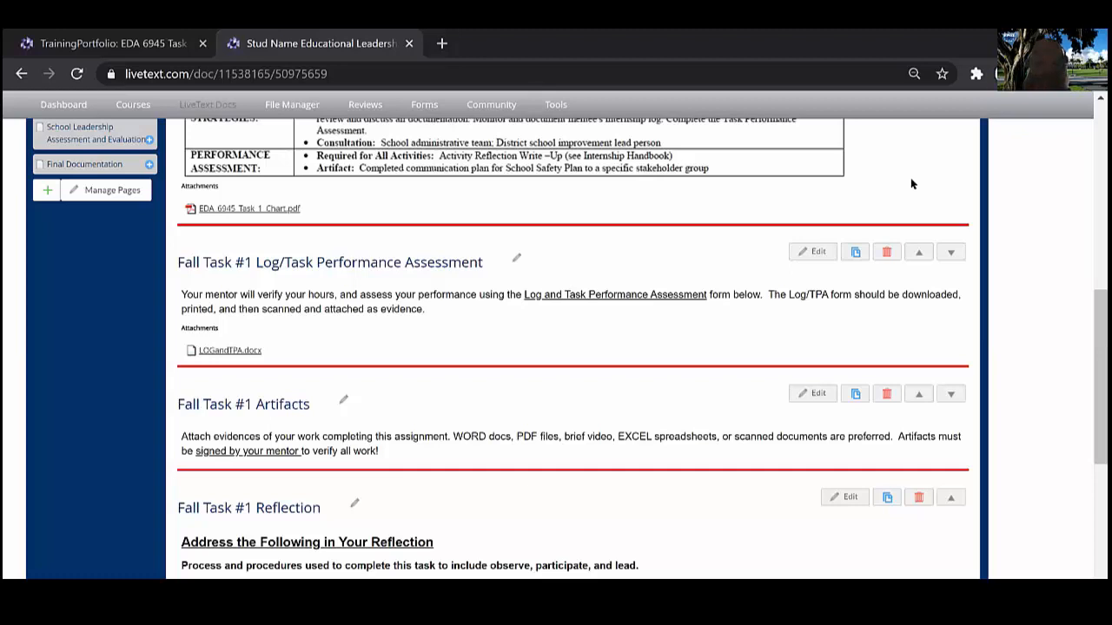
Edit the Fall Task #1 Log/Task Performance Assessment section and open its inserted file attachments for editing.
{"action": "left_click", "coordinate": [817, 256]}
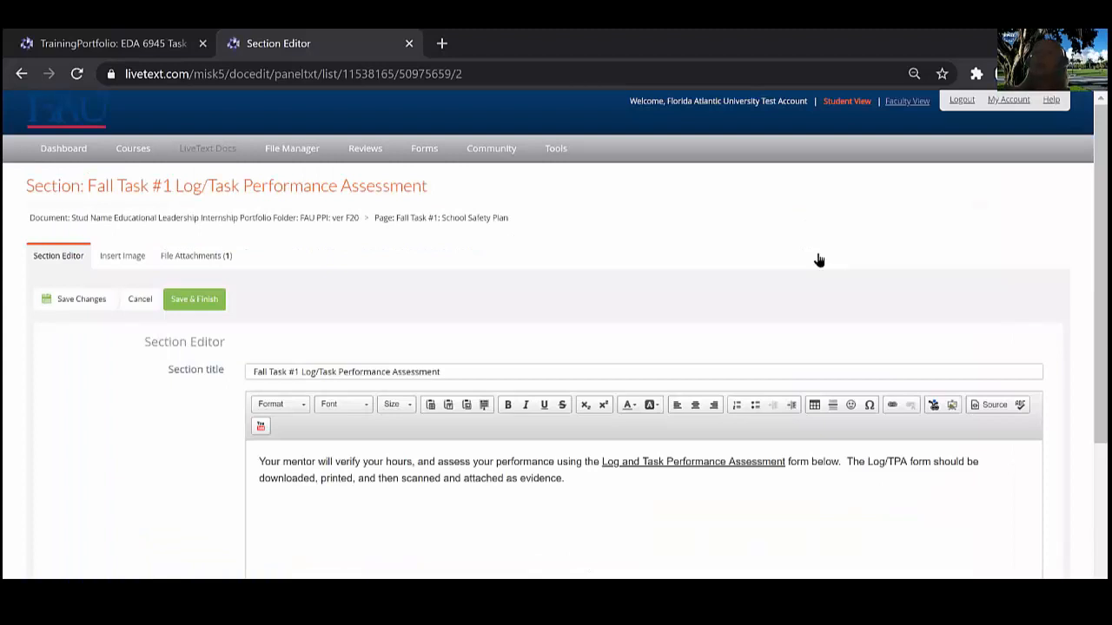
{"action": "scroll", "coordinate": [766, 297], "scroll_direction": "down", "scroll_amount": 2}
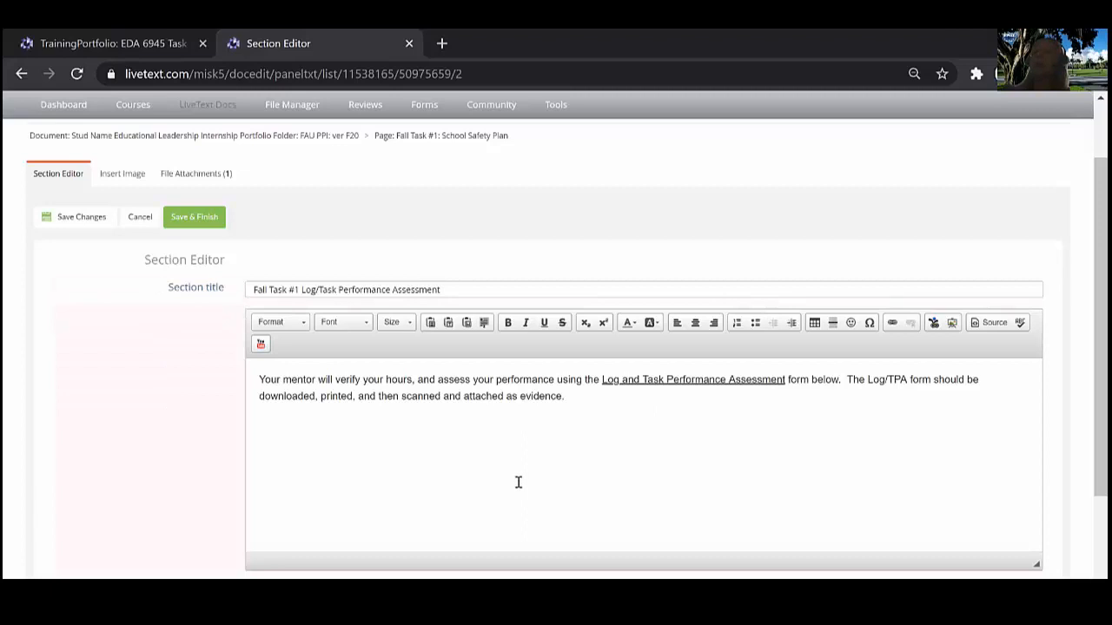
{"action": "scroll", "coordinate": [522, 482], "scroll_direction": "down", "scroll_amount": 1}
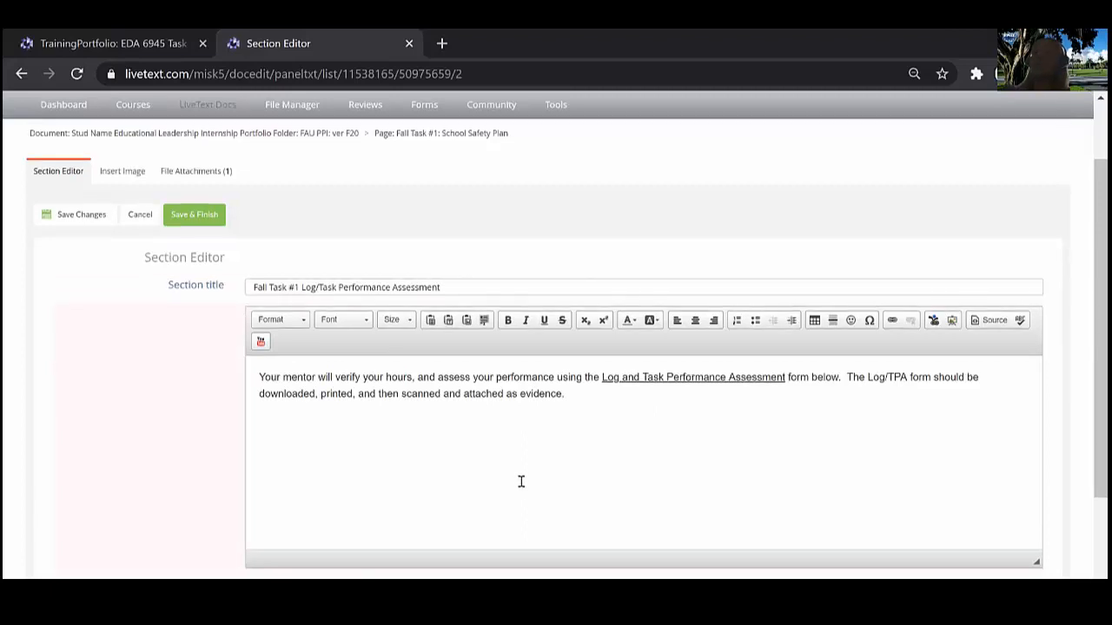
{"action": "scroll", "coordinate": [521, 481], "scroll_direction": "down", "scroll_amount": 1}
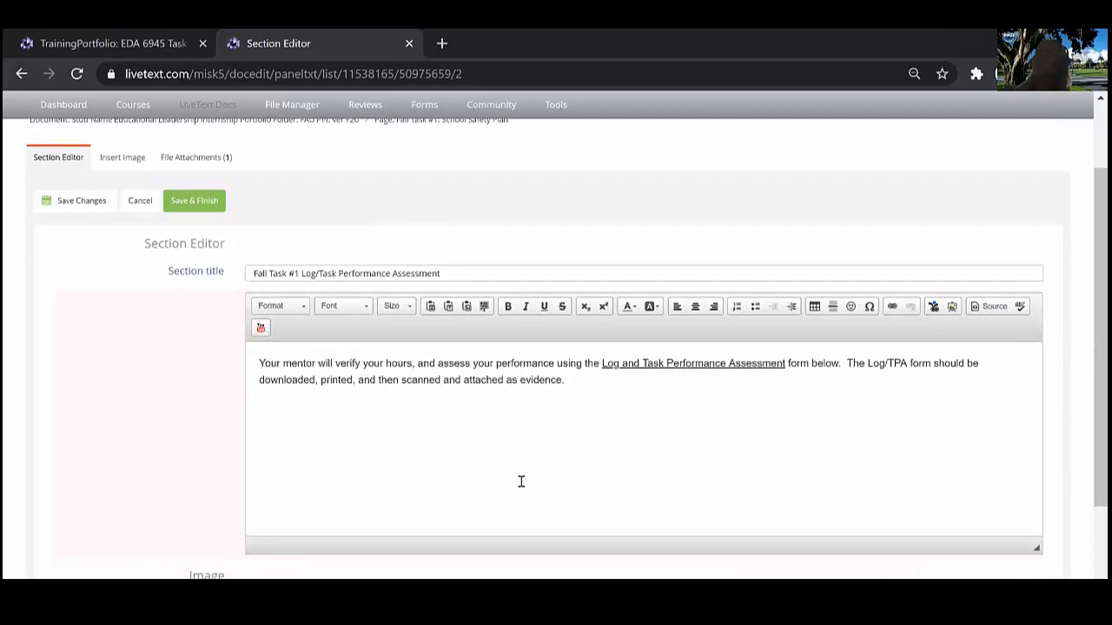
{"action": "scroll", "coordinate": [521, 482], "scroll_direction": "down", "scroll_amount": 3}
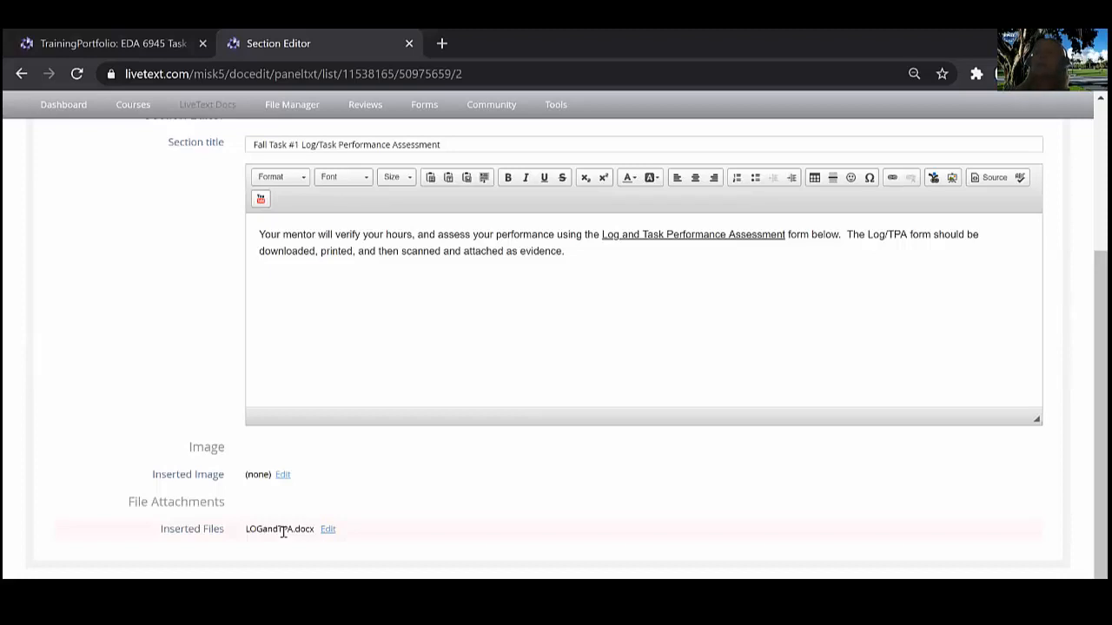
{"action": "left_click", "coordinate": [328, 531]}
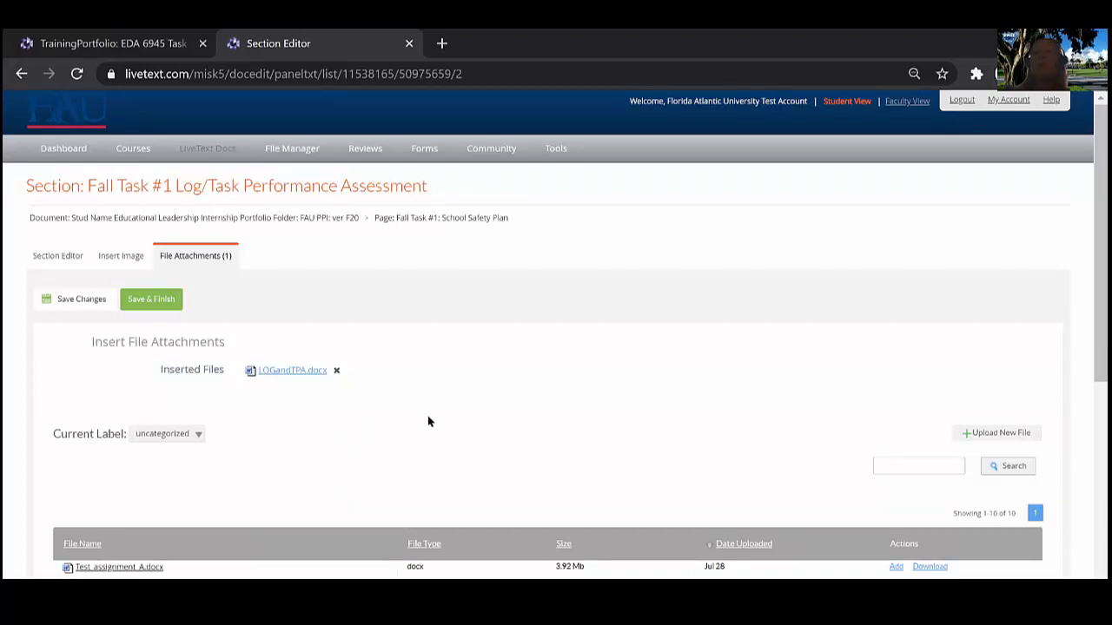
Upload the completed LOGandTPA.docx from the Desktop as a new attachment, then save and finish the section.
{"action": "left_click", "coordinate": [986, 439]}
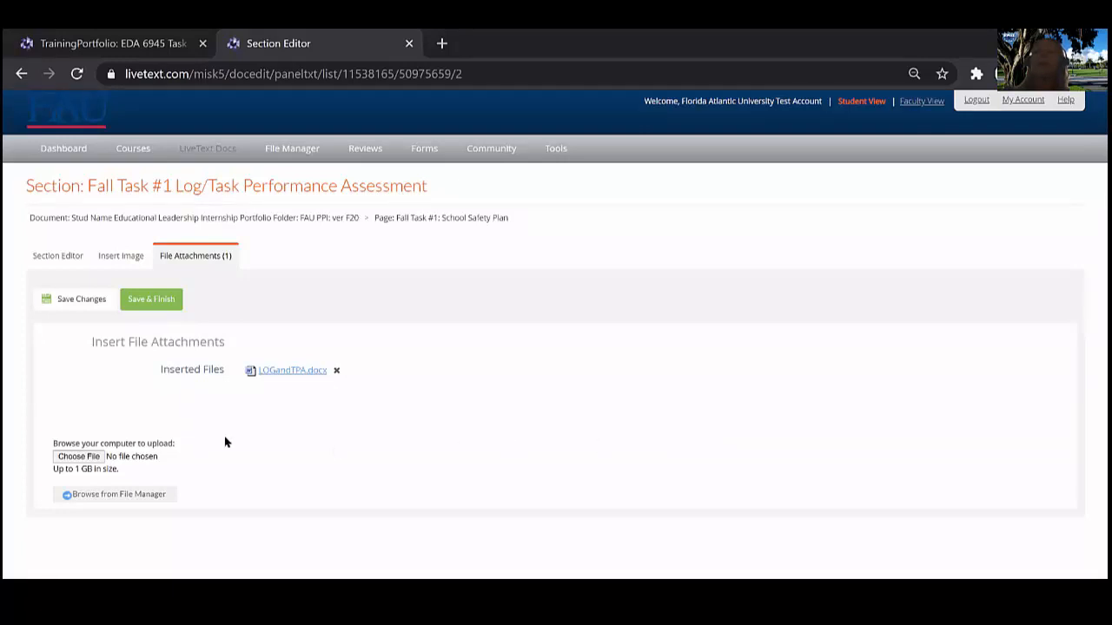
{"action": "left_click", "coordinate": [91, 462]}
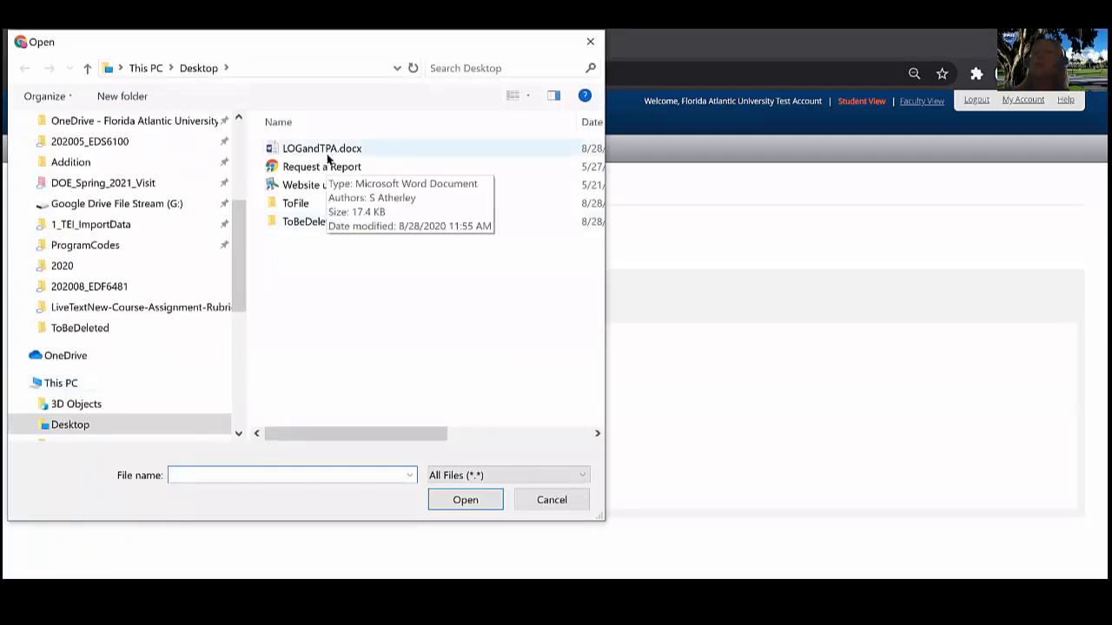
{"action": "left_click", "coordinate": [328, 159]}
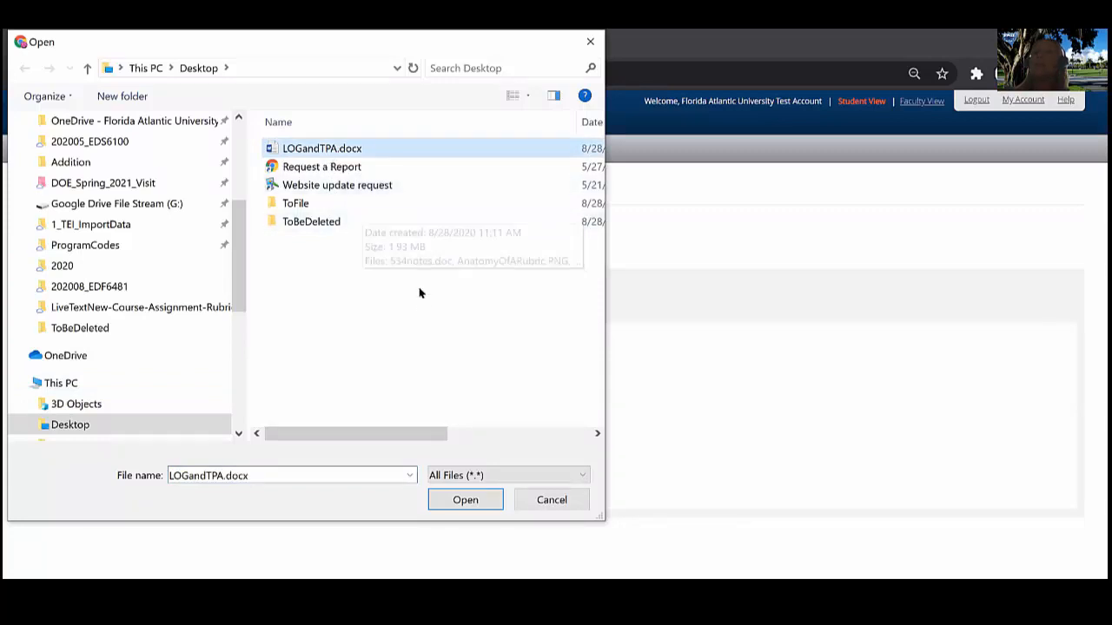
{"action": "left_click", "coordinate": [476, 506]}
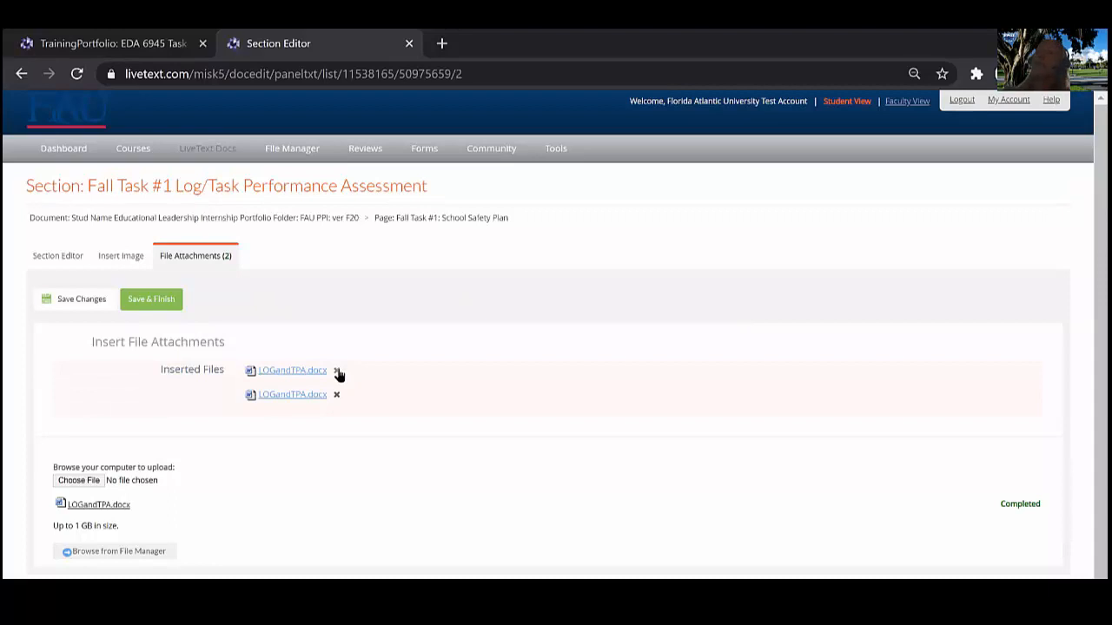
{"action": "scroll", "coordinate": [339, 374], "scroll_direction": "down", "scroll_amount": 1}
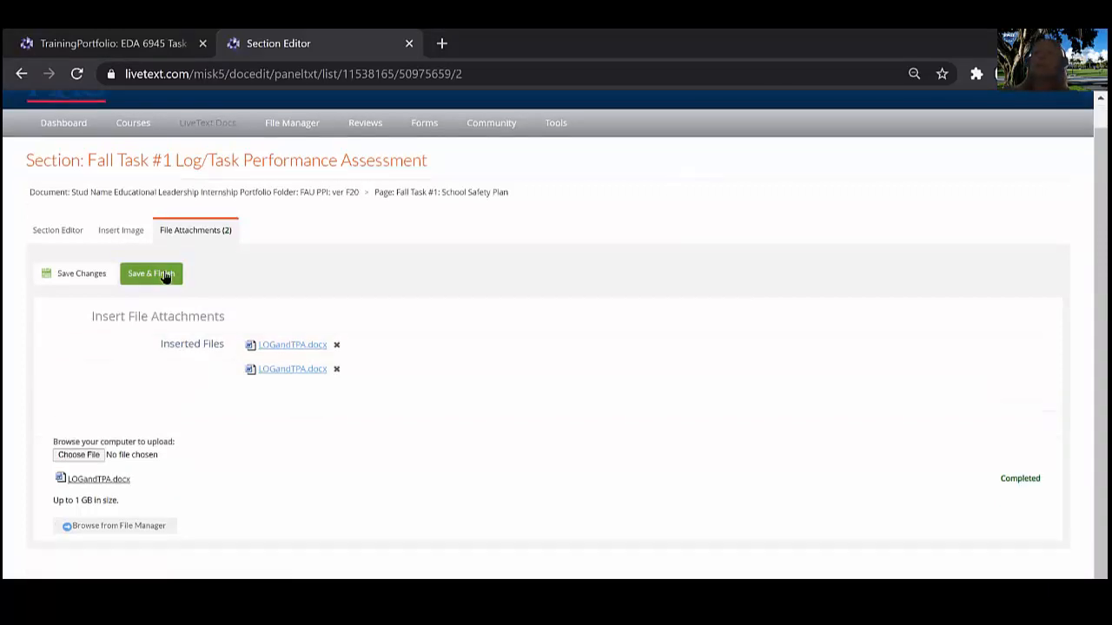
{"action": "left_click", "coordinate": [165, 277]}
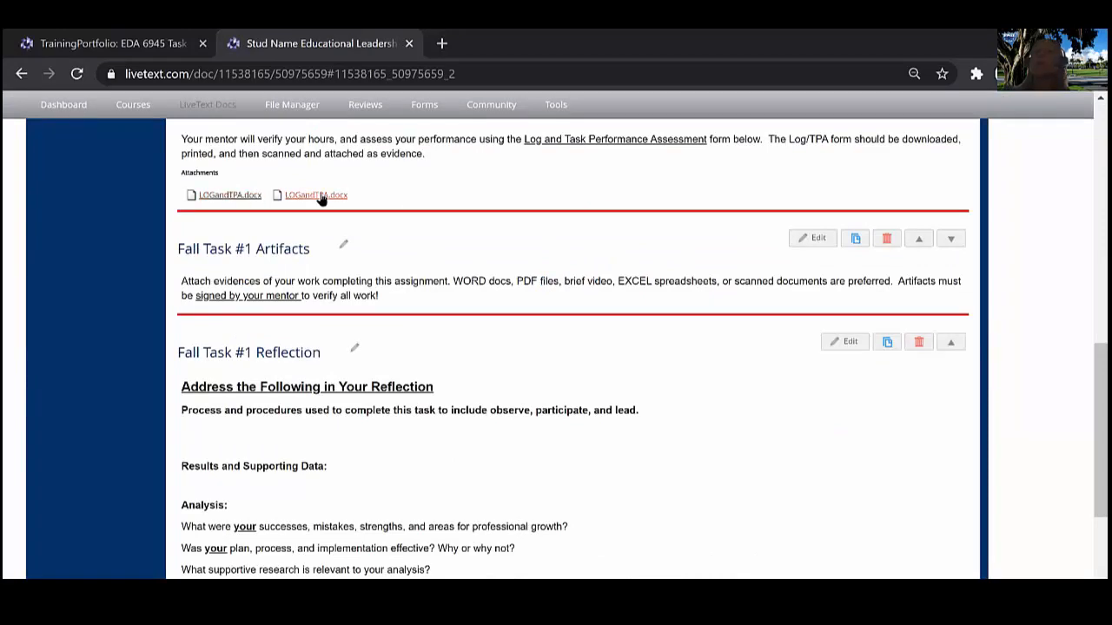
Download the second LOGandTPA.docx attachment to the Desktop as "LOGandTPA (1).docx".
{"action": "scroll", "coordinate": [323, 191], "scroll_direction": "up", "scroll_amount": 1}
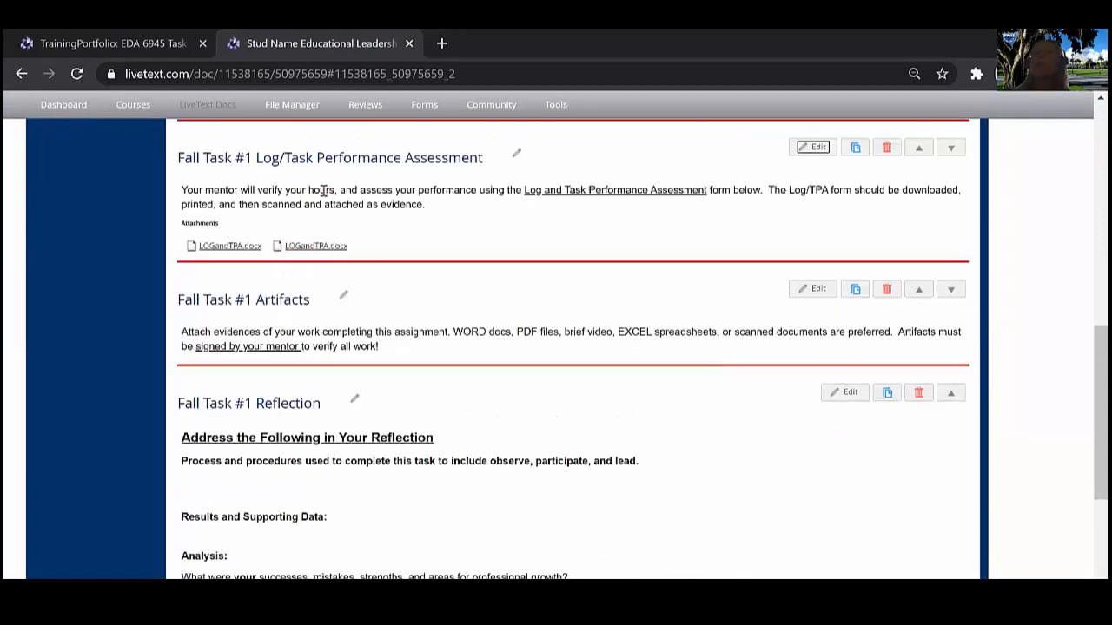
{"action": "left_click", "coordinate": [335, 249]}
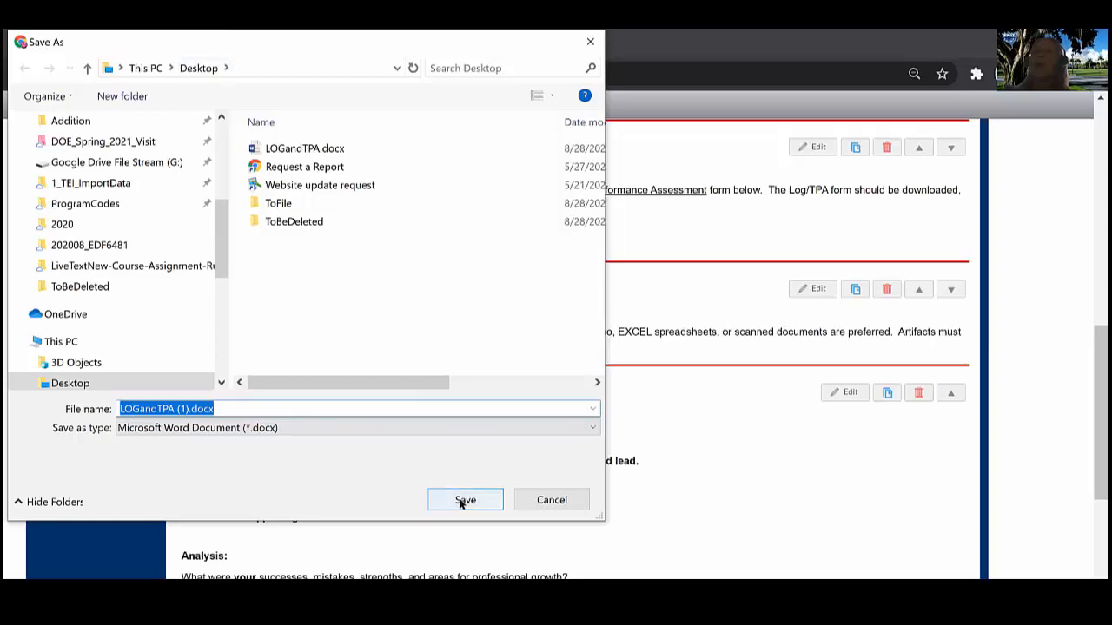
{"action": "left_click", "coordinate": [463, 501]}
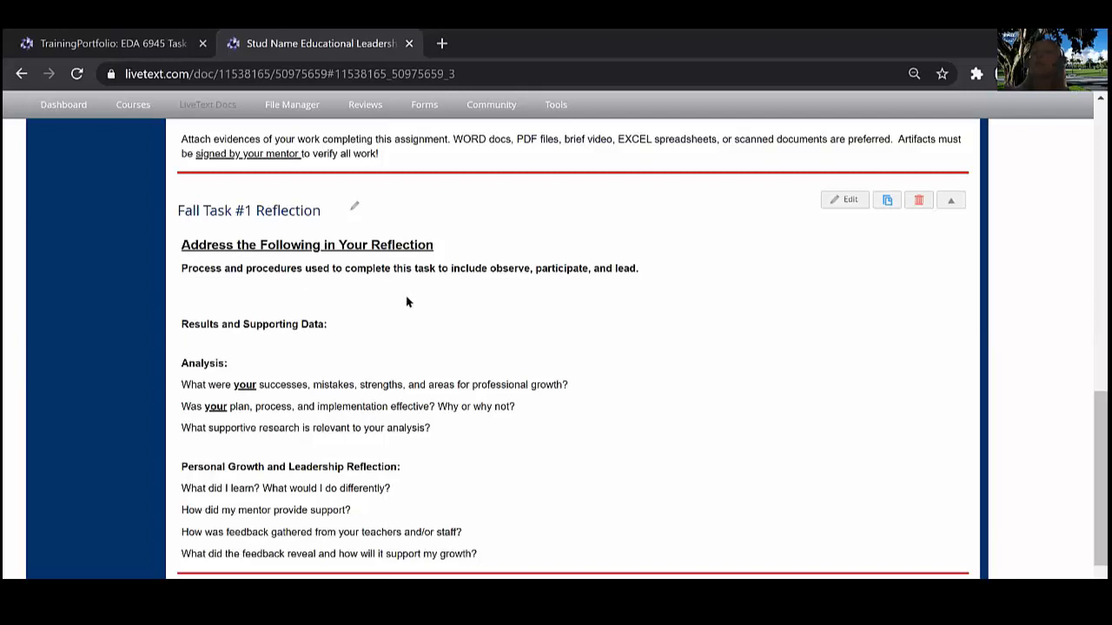
Edit the Fall Task #1 Reflection section and enter "Respond here" below the process and procedures prompt.
{"action": "left_click", "coordinate": [847, 209]}
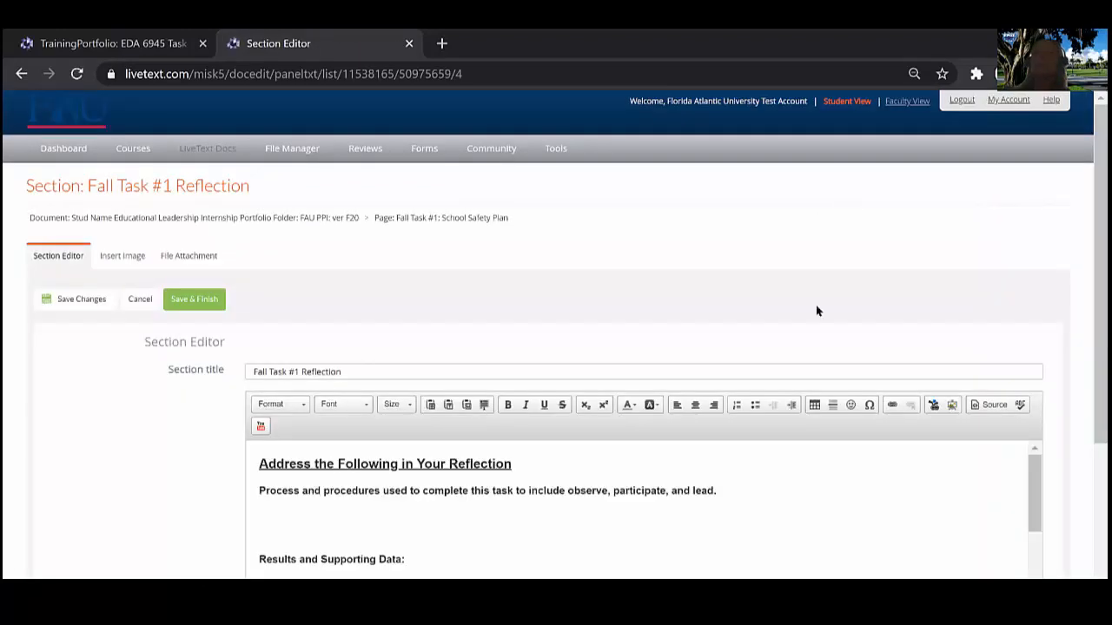
{"action": "scroll", "coordinate": [667, 519], "scroll_direction": "down", "scroll_amount": 1}
{"action": "left_click", "coordinate": [335, 481]}
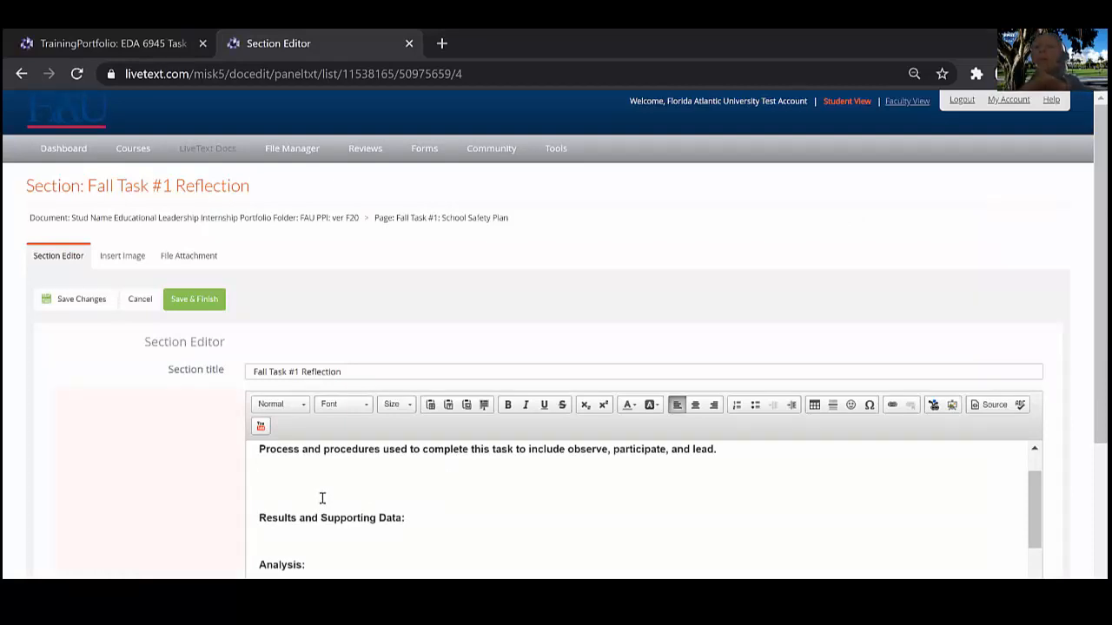
{"action": "type", "text": "Resp"}
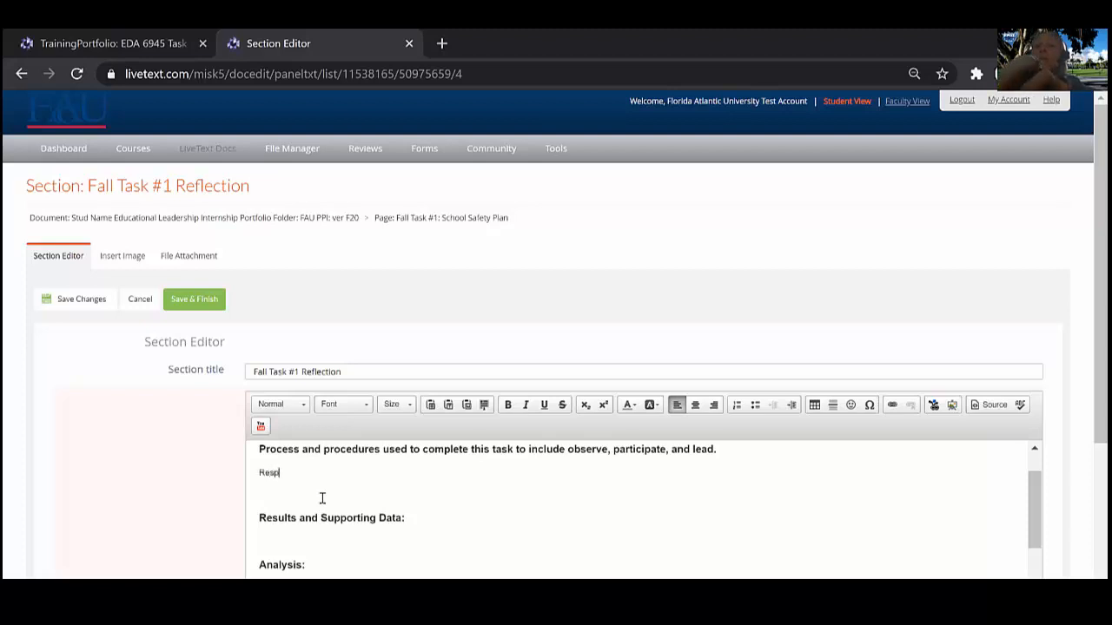
{"action": "type", "text": "ond here"}
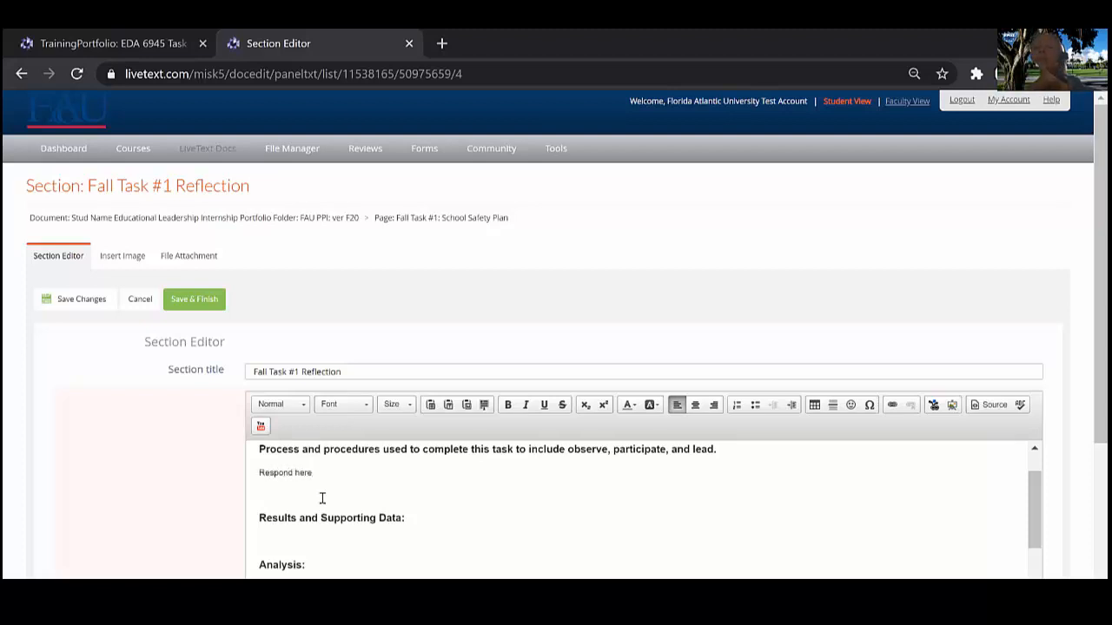
Format "Respond here" as Heading 1 in red and insert a horizontal line beneath it.
{"action": "left_click_drag", "start_coordinate": [328, 475], "coordinate": [257, 475]}
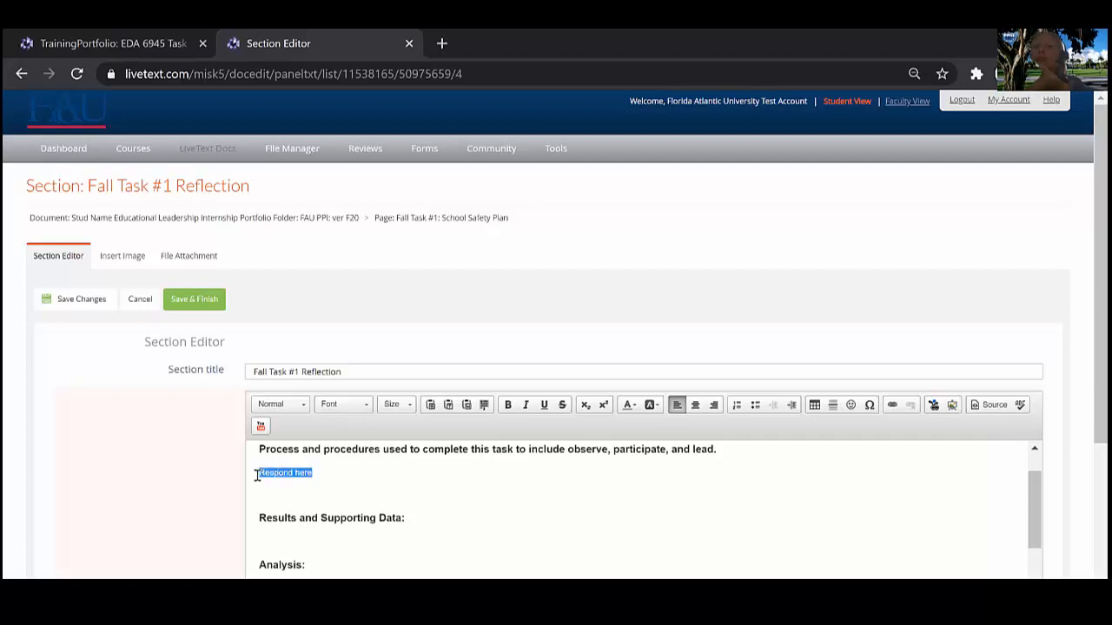
{"action": "left_click", "coordinate": [291, 405]}
{"action": "left_click", "coordinate": [298, 459]}
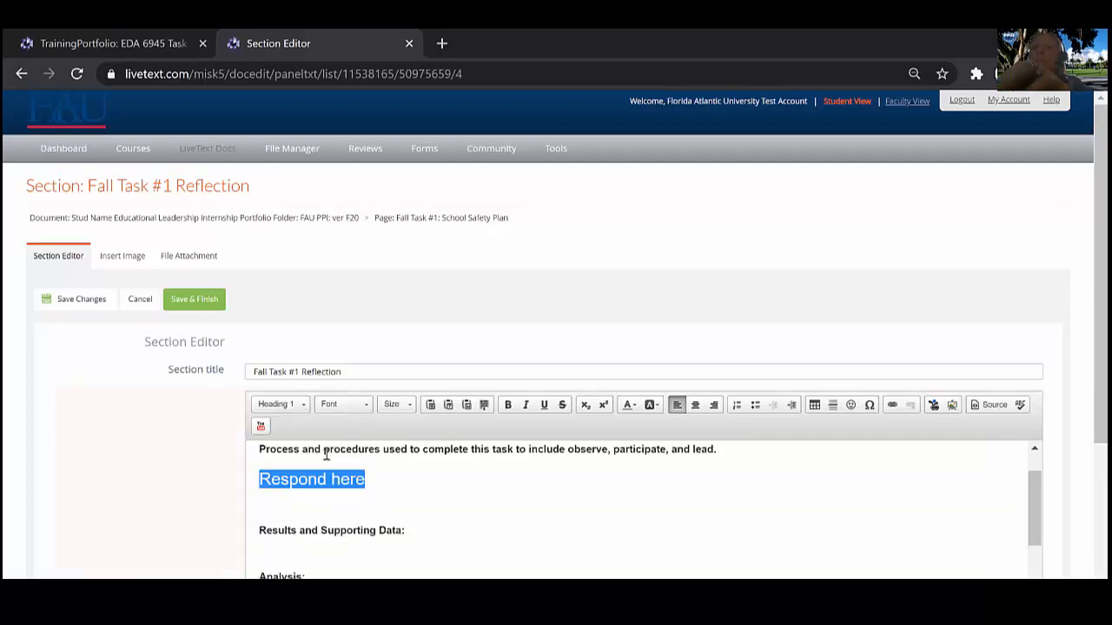
{"action": "left_click", "coordinate": [629, 406]}
{"action": "left_click", "coordinate": [626, 456]}
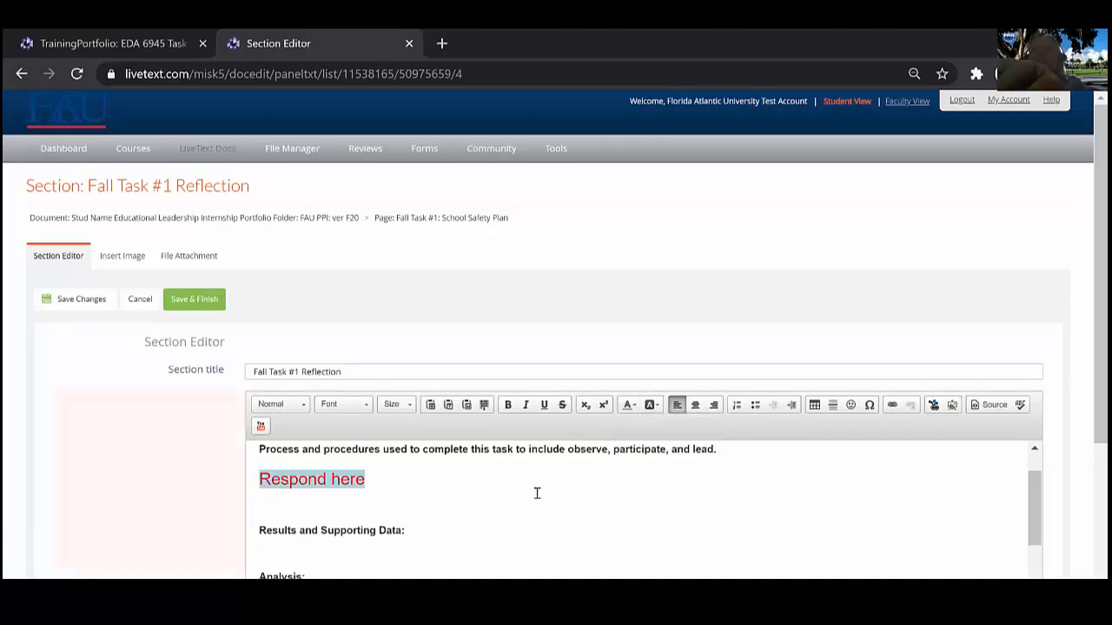
{"action": "left_click", "coordinate": [827, 407]}
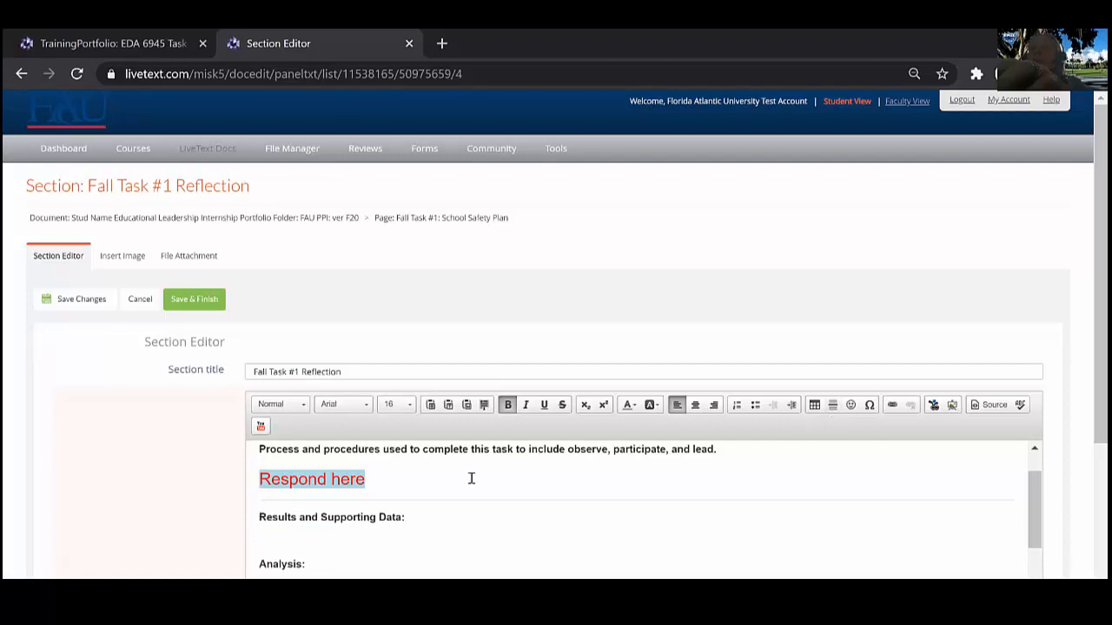
Insert a table with 3 rows and 2 columns, 500 wide, under "Results and Supporting Data".
{"action": "left_click", "coordinate": [265, 543]}
{"action": "left_click", "coordinate": [814, 406]}
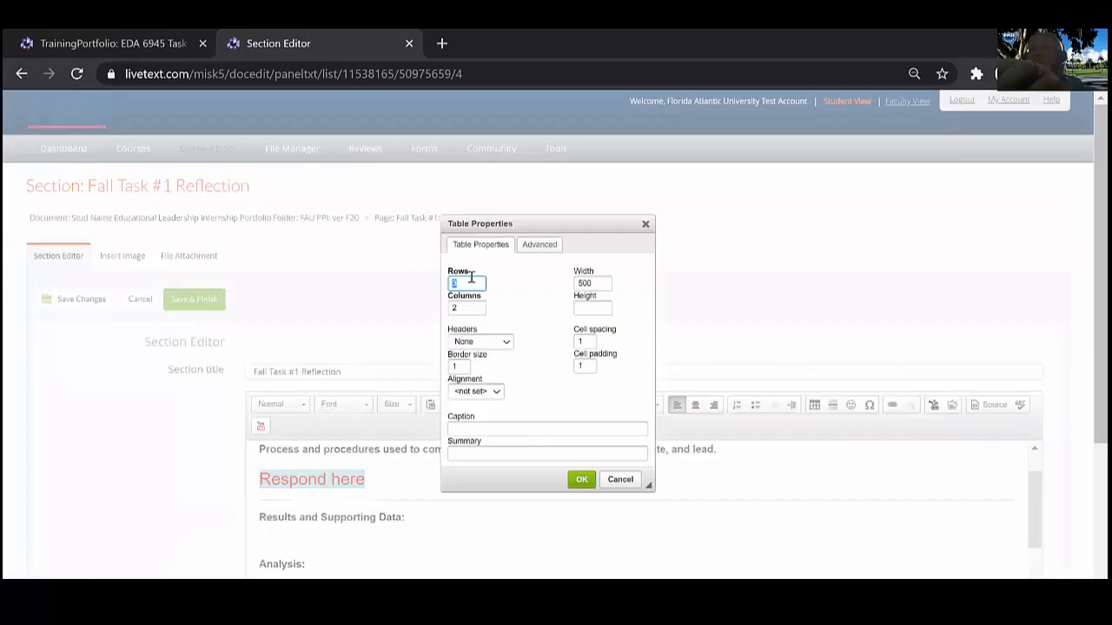
{"action": "left_click", "coordinate": [578, 479]}
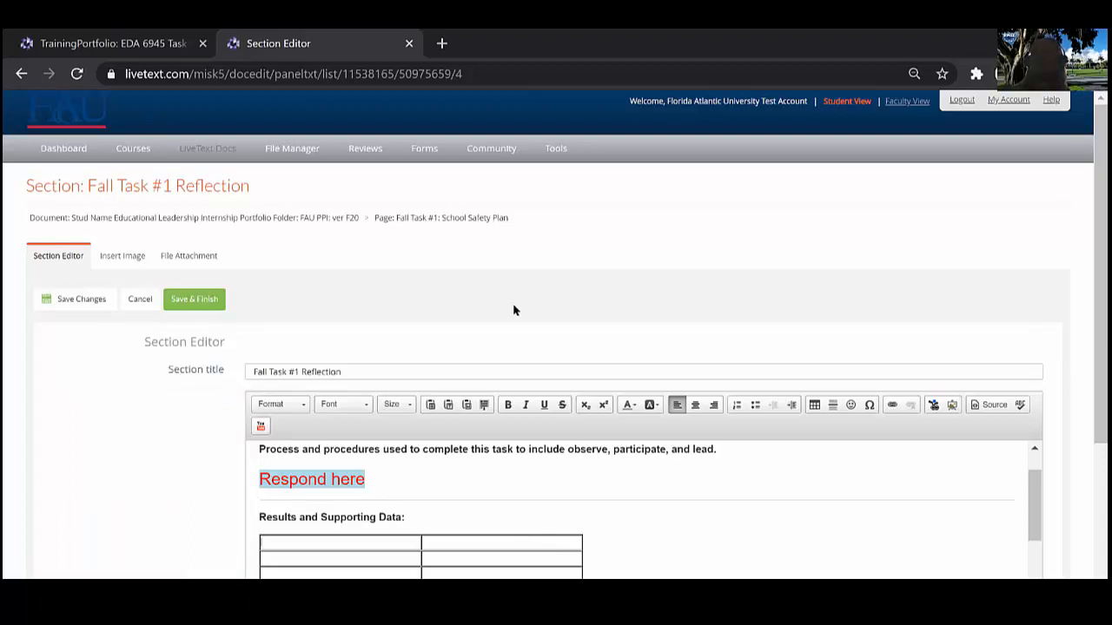
{"action": "scroll", "coordinate": [526, 344], "scroll_direction": "down", "scroll_amount": 3}
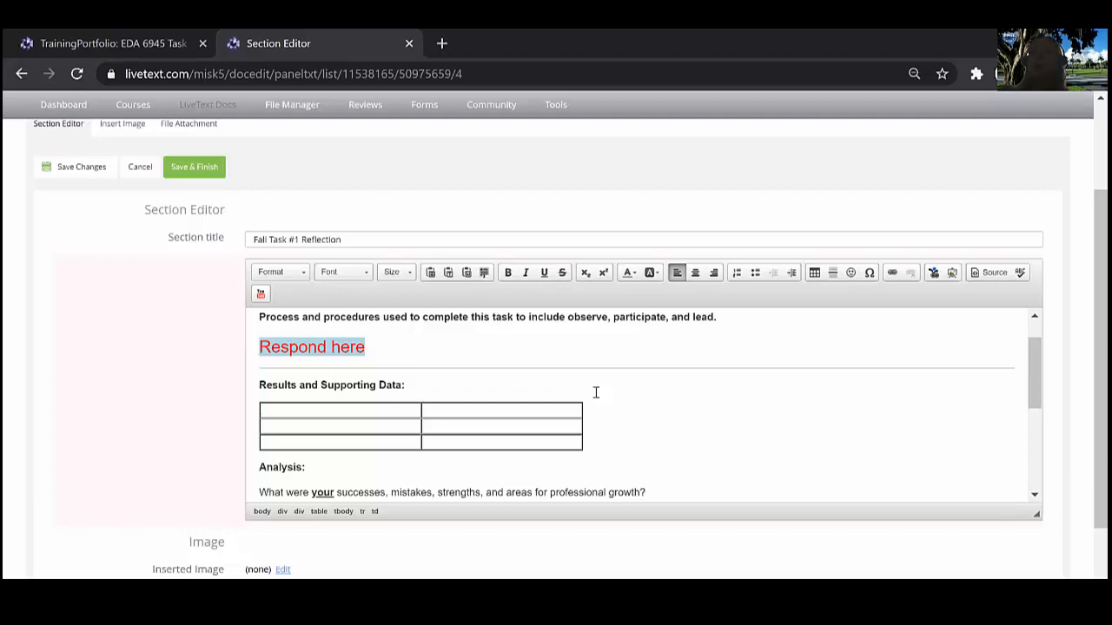
Save the edited Fall Task #1 Reflection section and finish editing to return to the portfolio page.
{"action": "left_click", "coordinate": [75, 169]}
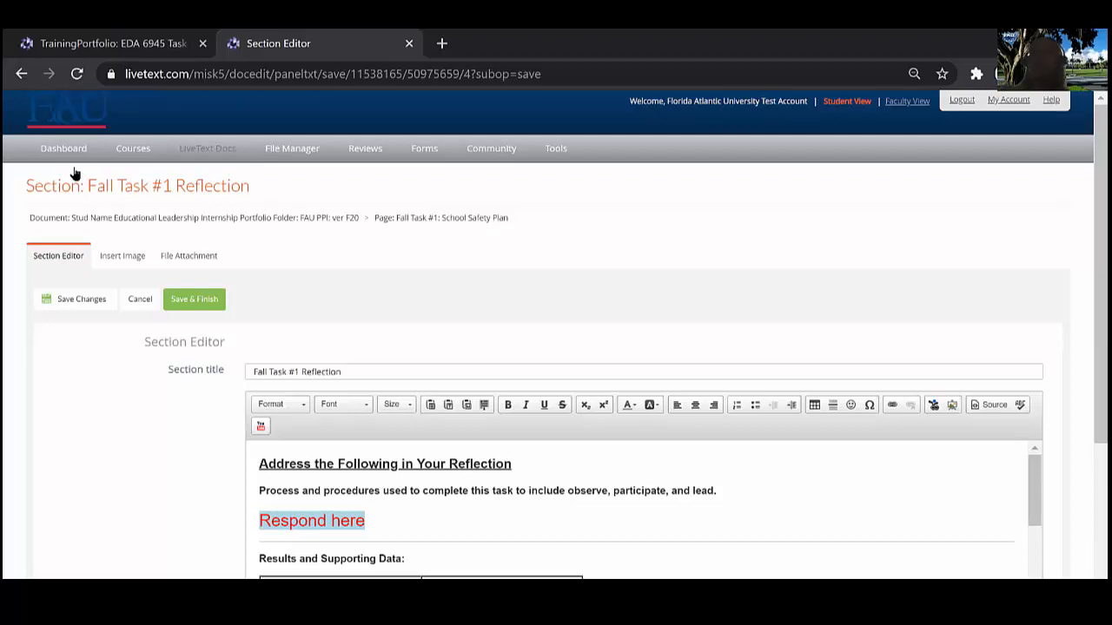
{"action": "left_click", "coordinate": [87, 300]}
{"action": "left_click", "coordinate": [216, 306]}
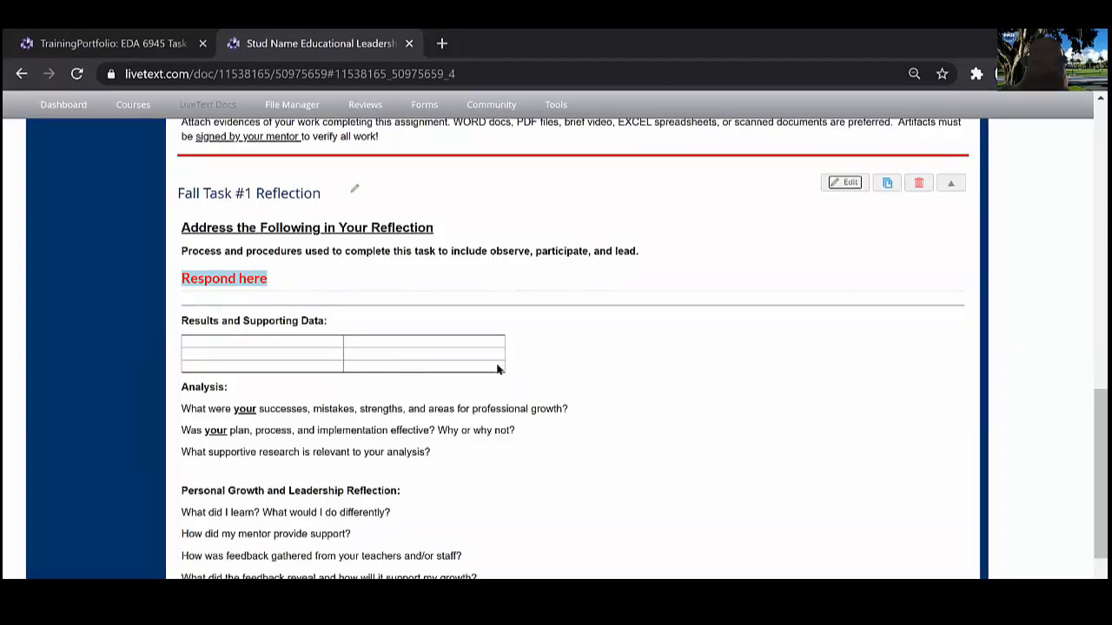
Reopen the Fall Task #1 Reflection section, shorten the red heading to "Respond", and save and finish the section.
{"action": "scroll", "coordinate": [560, 338], "scroll_direction": "up", "scroll_amount": 2}
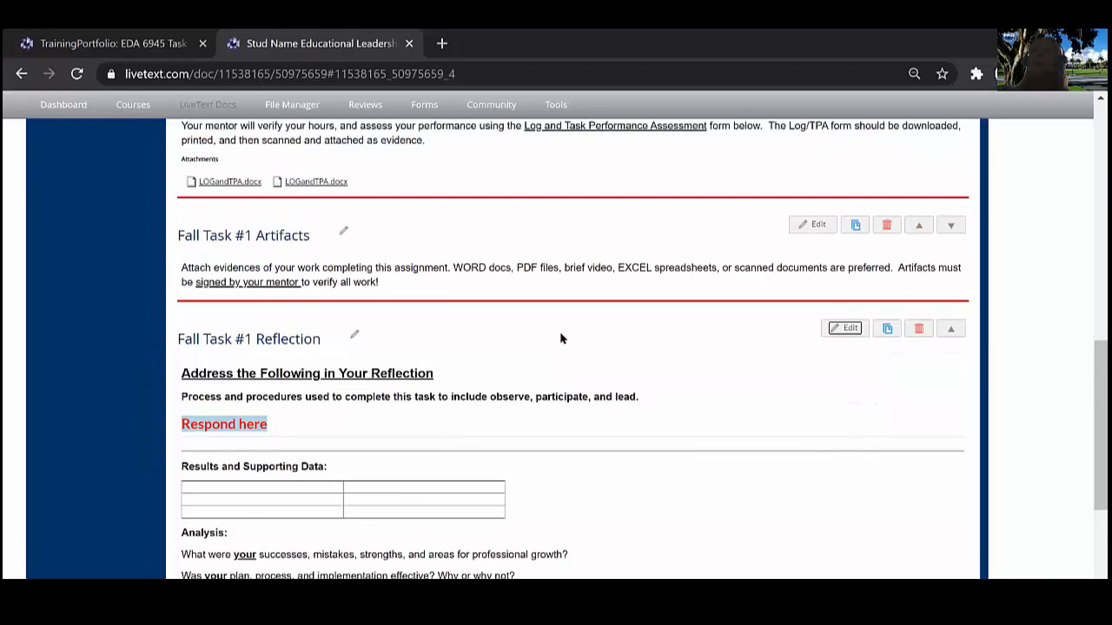
{"action": "scroll", "coordinate": [560, 338], "scroll_direction": "up", "scroll_amount": 1}
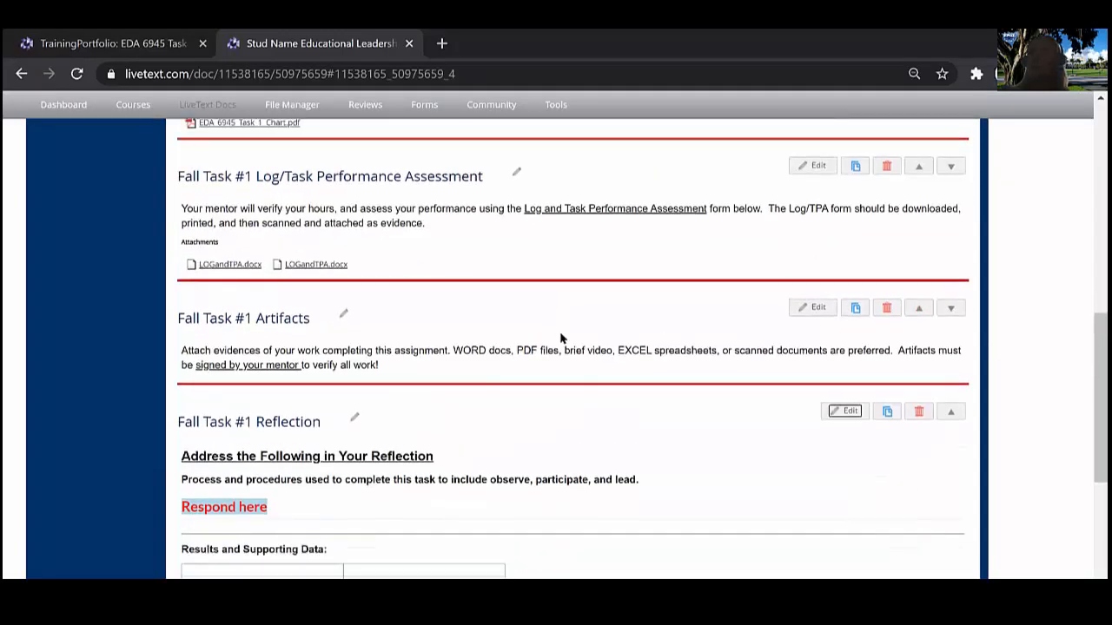
{"action": "scroll", "coordinate": [560, 337], "scroll_direction": "down", "scroll_amount": 1}
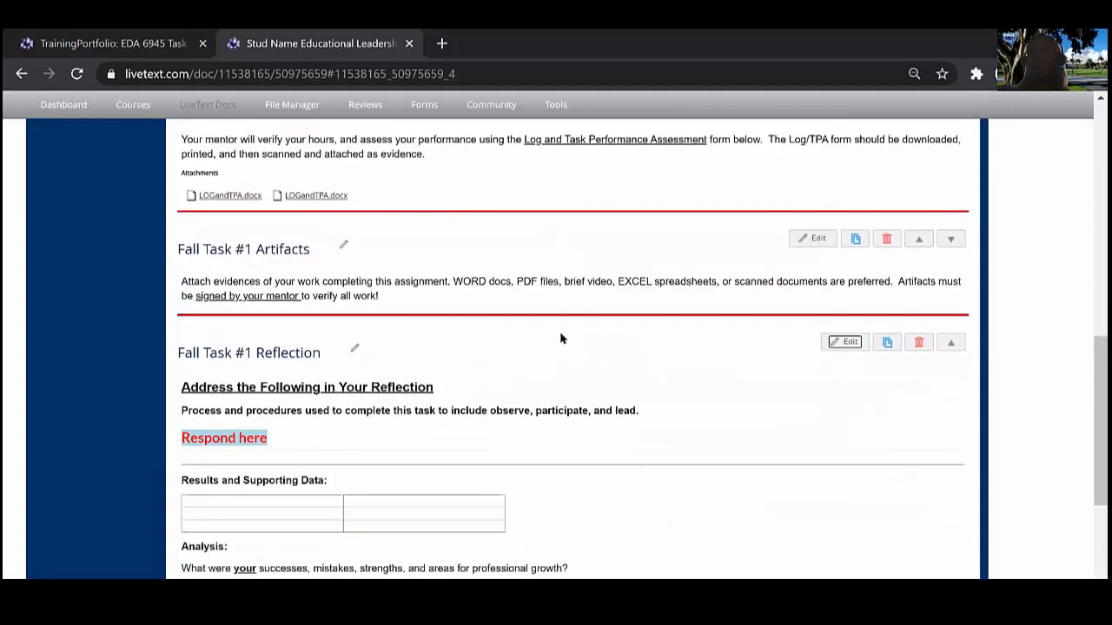
{"action": "left_click", "coordinate": [841, 347]}
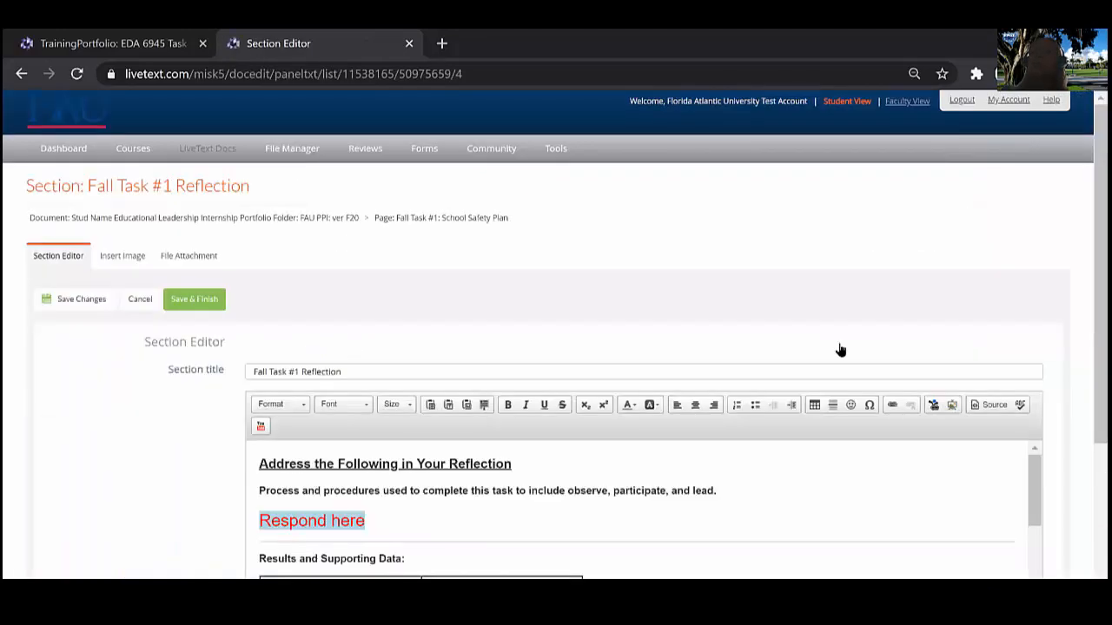
{"action": "double_click", "coordinate": [356, 522]}
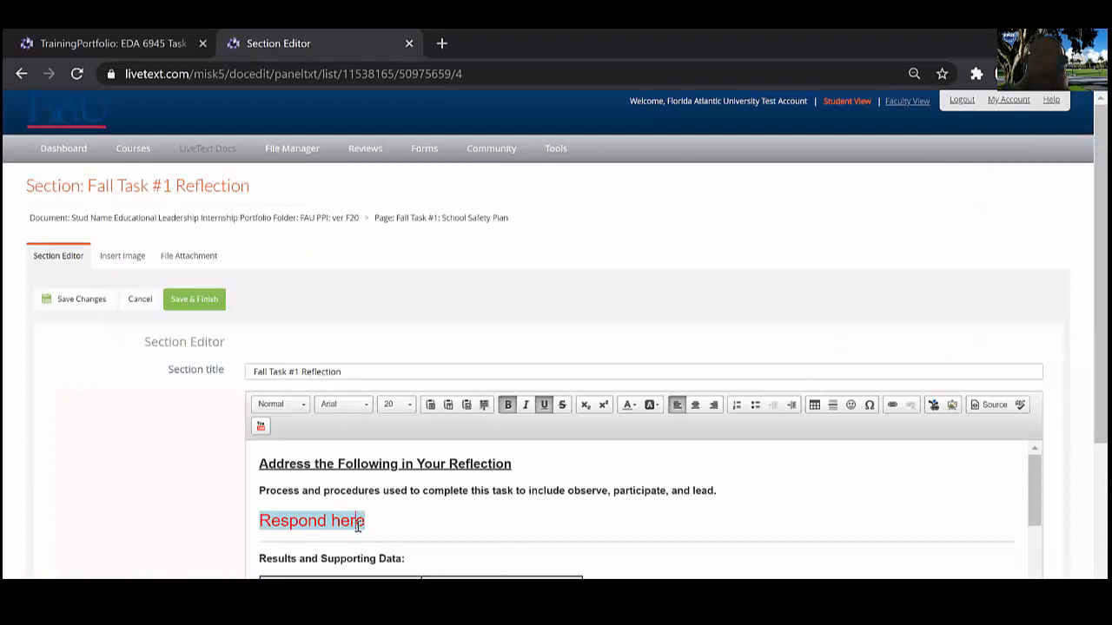
{"action": "key", "text": "BackSpace"}
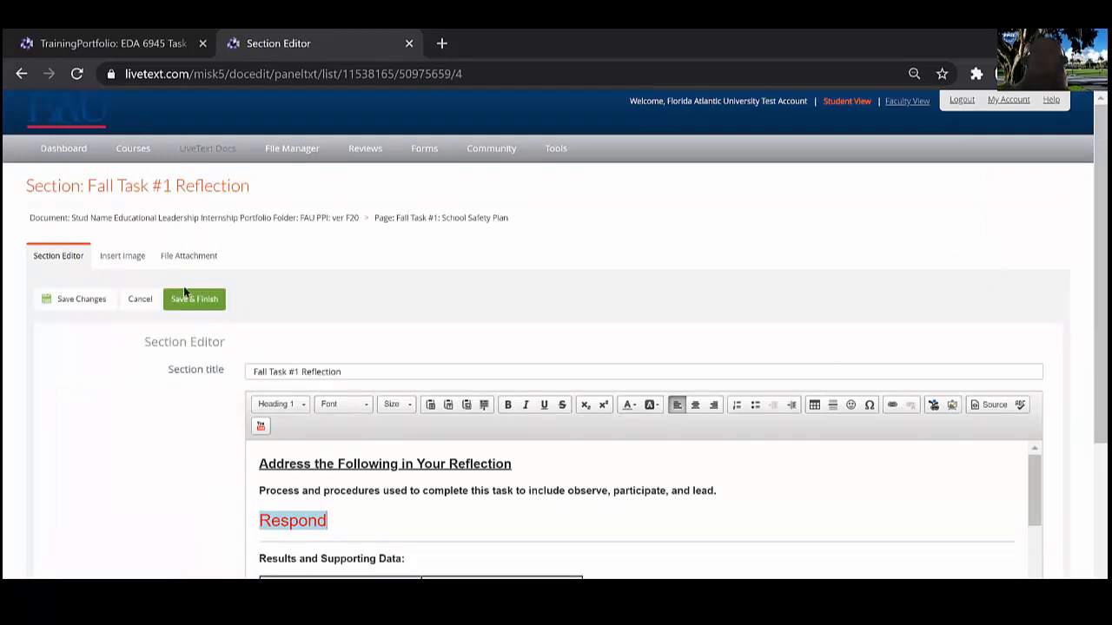
{"action": "left_click", "coordinate": [195, 308]}
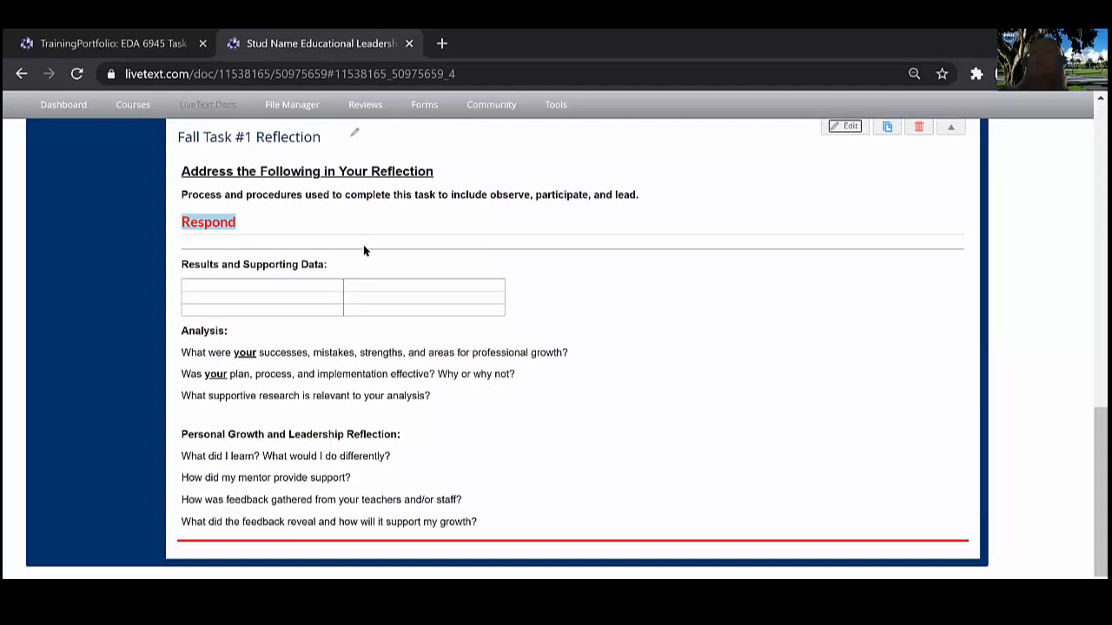
Return to the dashboard, filter the assignments to the TrainingPortfolio course, and continue the EDA 6945 Task #1 assignment.
{"action": "scroll", "coordinate": [364, 250], "scroll_direction": "up", "scroll_amount": 4}
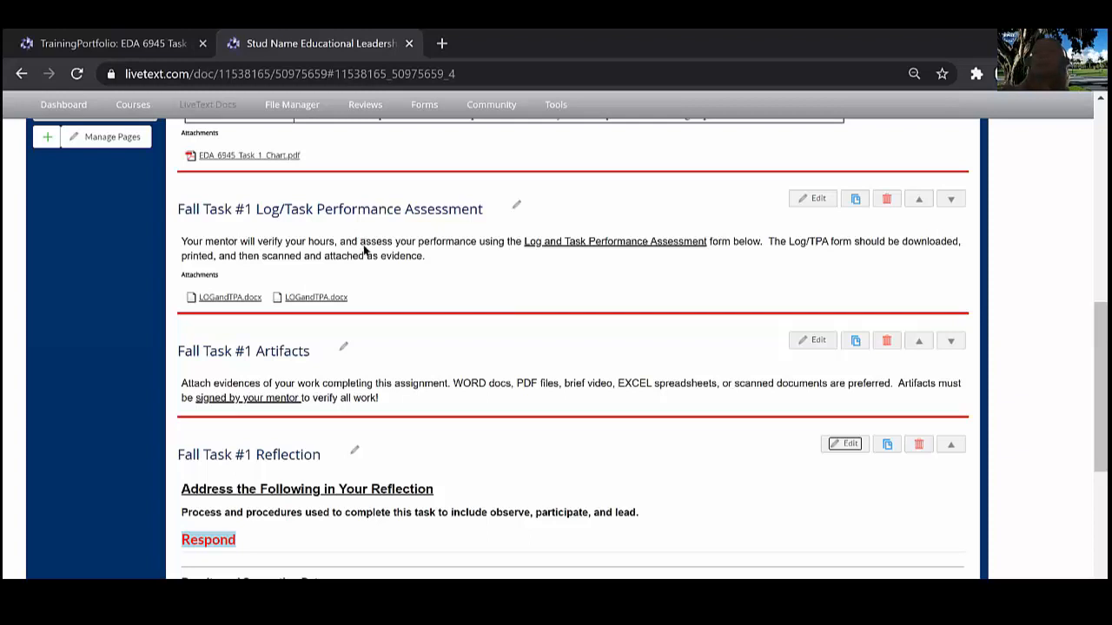
{"action": "scroll", "coordinate": [365, 248], "scroll_direction": "up", "scroll_amount": 2}
{"action": "scroll", "coordinate": [365, 248], "scroll_direction": "up", "scroll_amount": 5}
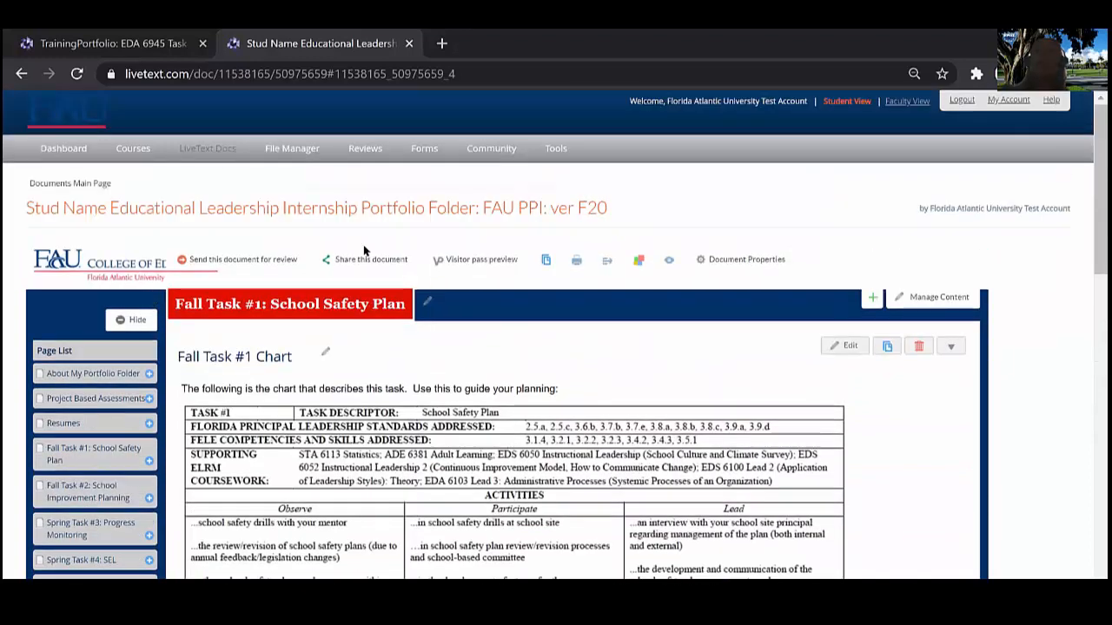
{"action": "left_click", "coordinate": [73, 163]}
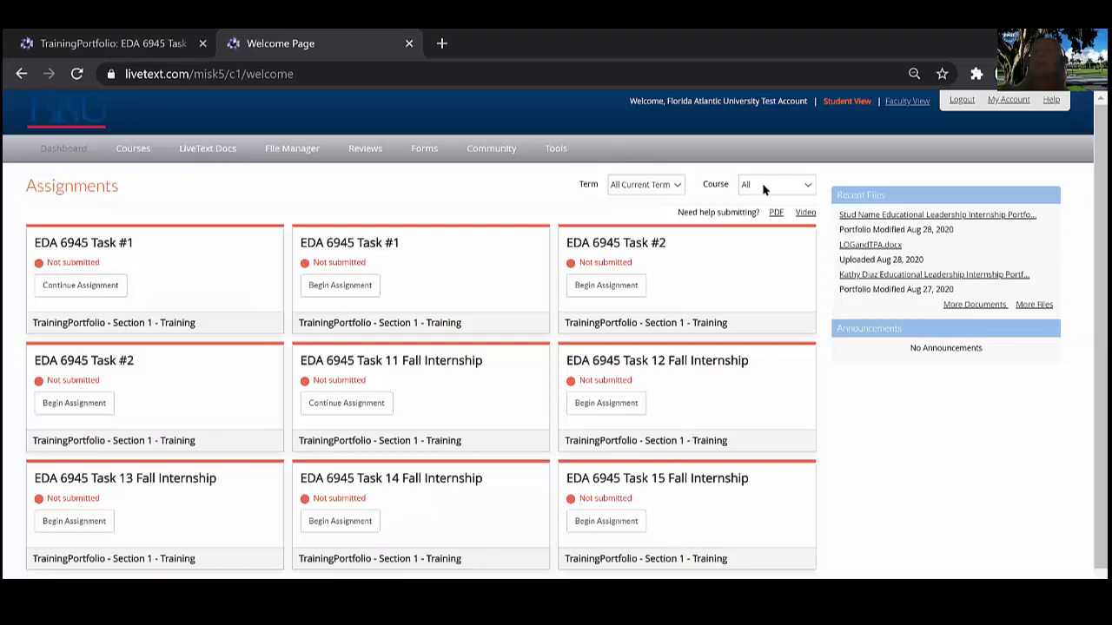
{"action": "left_click", "coordinate": [763, 186]}
{"action": "left_click", "coordinate": [771, 264]}
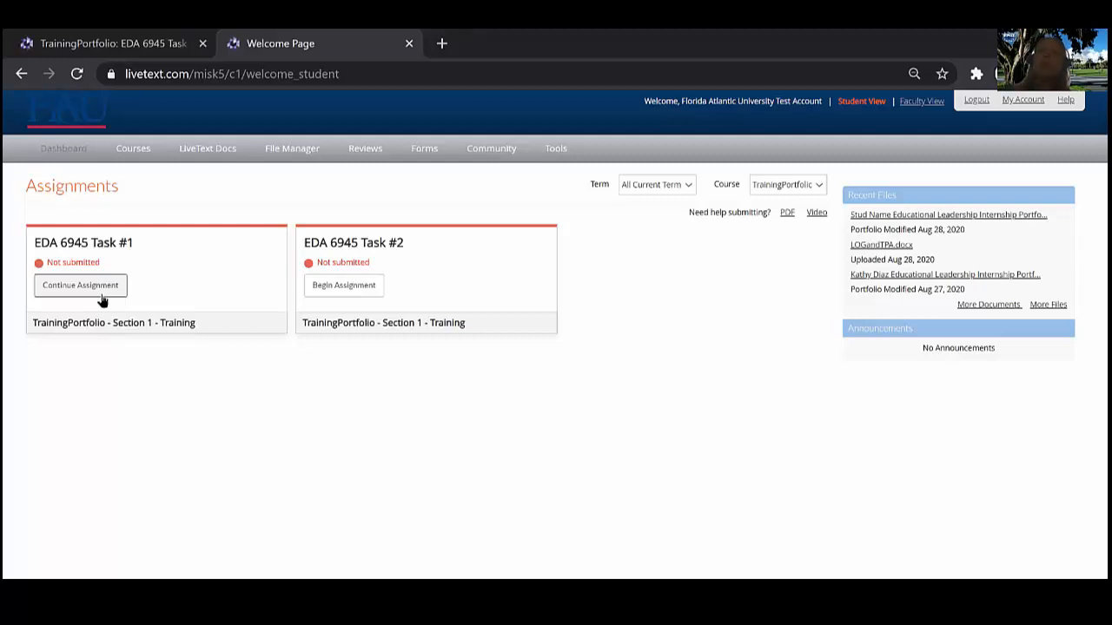
{"action": "left_click", "coordinate": [100, 291]}
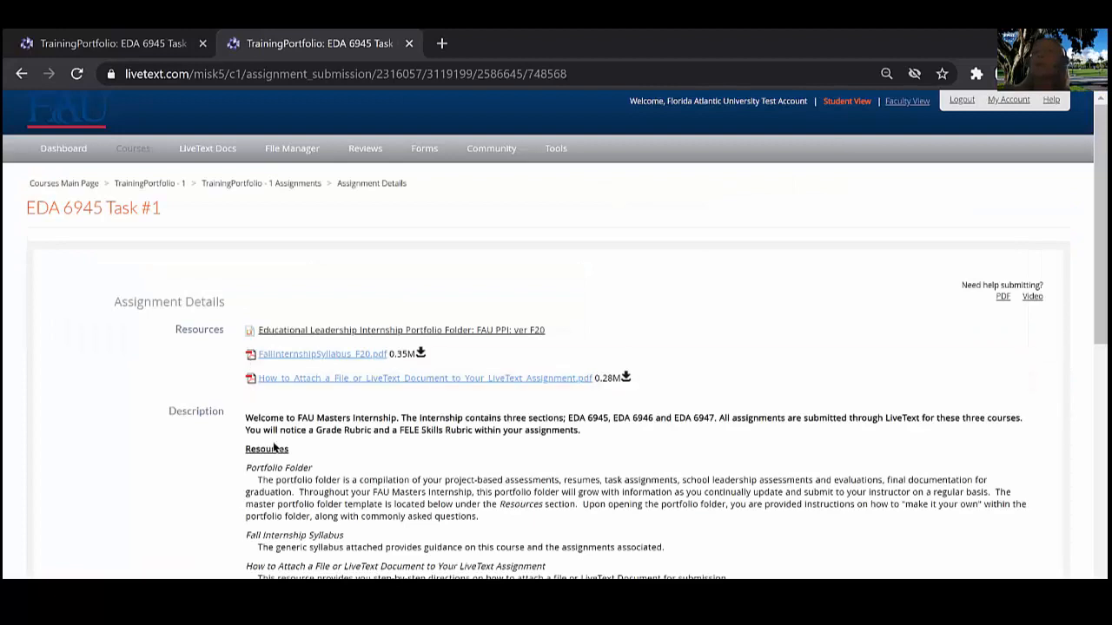
Attach the most recently modified LiveText document, "Stud Name Educational Leadership Internship Portfolio Folder: FAU PPI: ver F20", to the assignment submission.
{"action": "scroll", "coordinate": [274, 446], "scroll_direction": "down", "scroll_amount": 1}
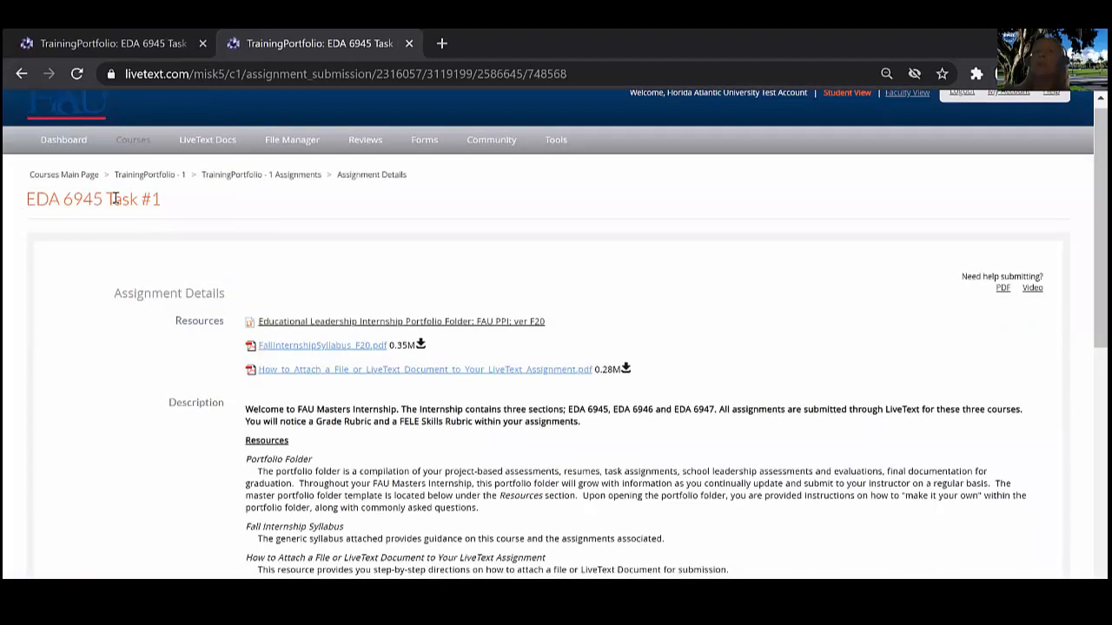
{"action": "scroll", "coordinate": [383, 446], "scroll_direction": "down", "scroll_amount": 2}
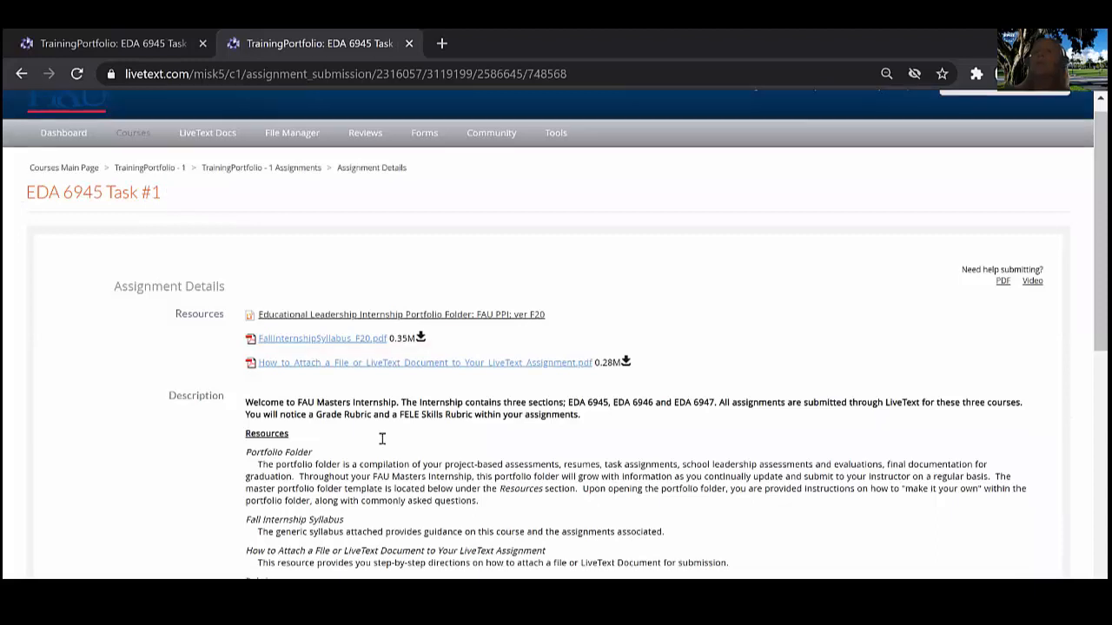
{"action": "scroll", "coordinate": [383, 446], "scroll_direction": "down", "scroll_amount": 2}
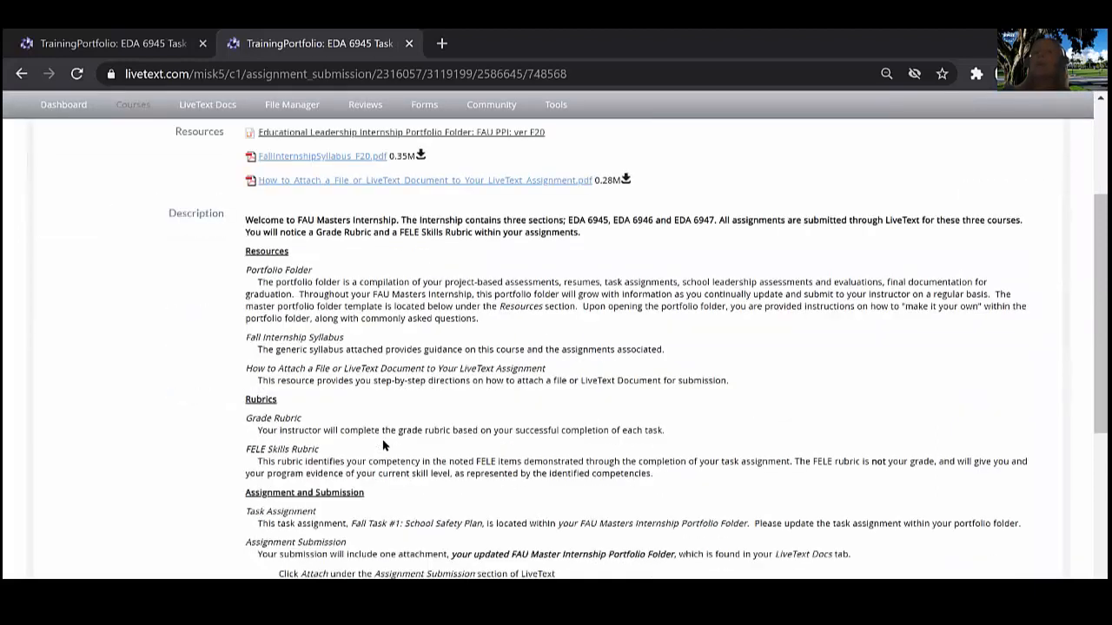
{"action": "scroll", "coordinate": [81, 409], "scroll_direction": "down", "scroll_amount": 4}
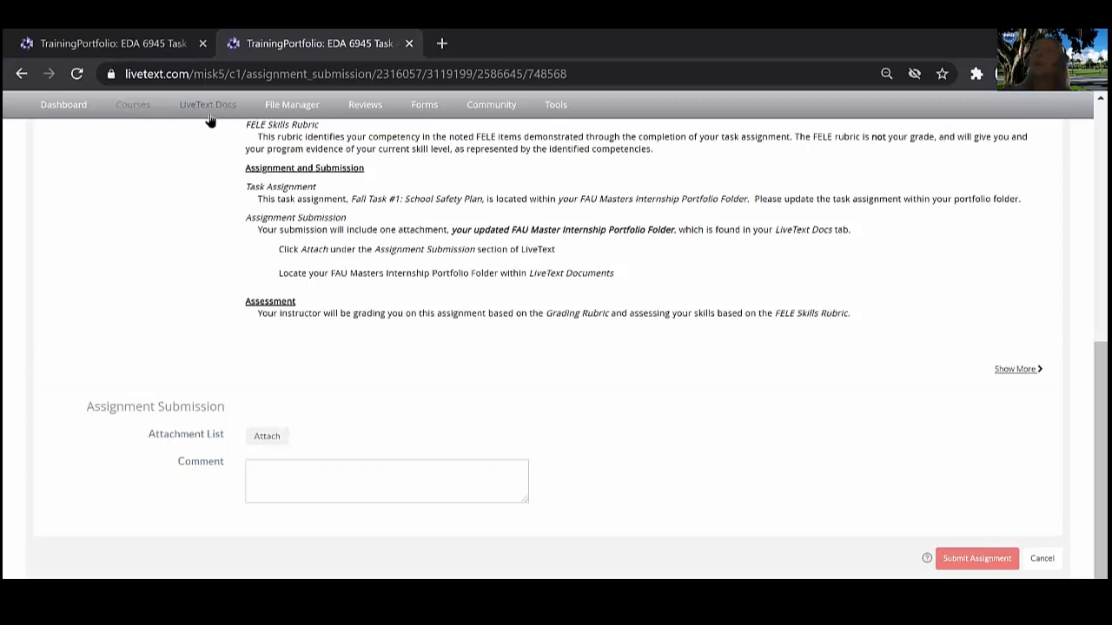
{"action": "left_click", "coordinate": [268, 437]}
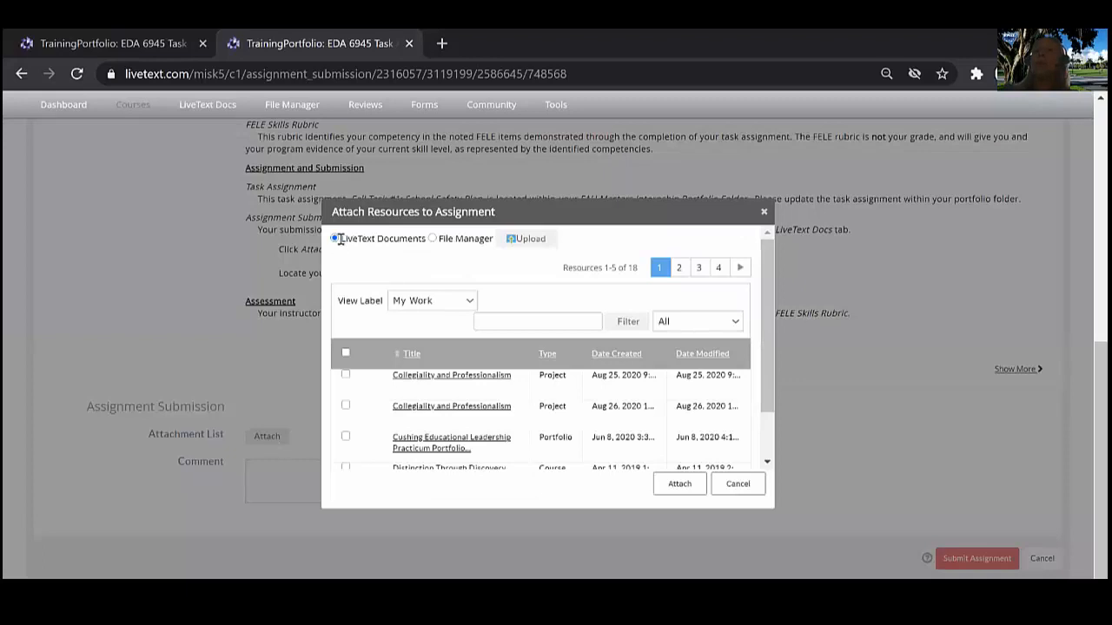
{"action": "left_click_drag", "start_coordinate": [341, 238], "coordinate": [415, 276]}
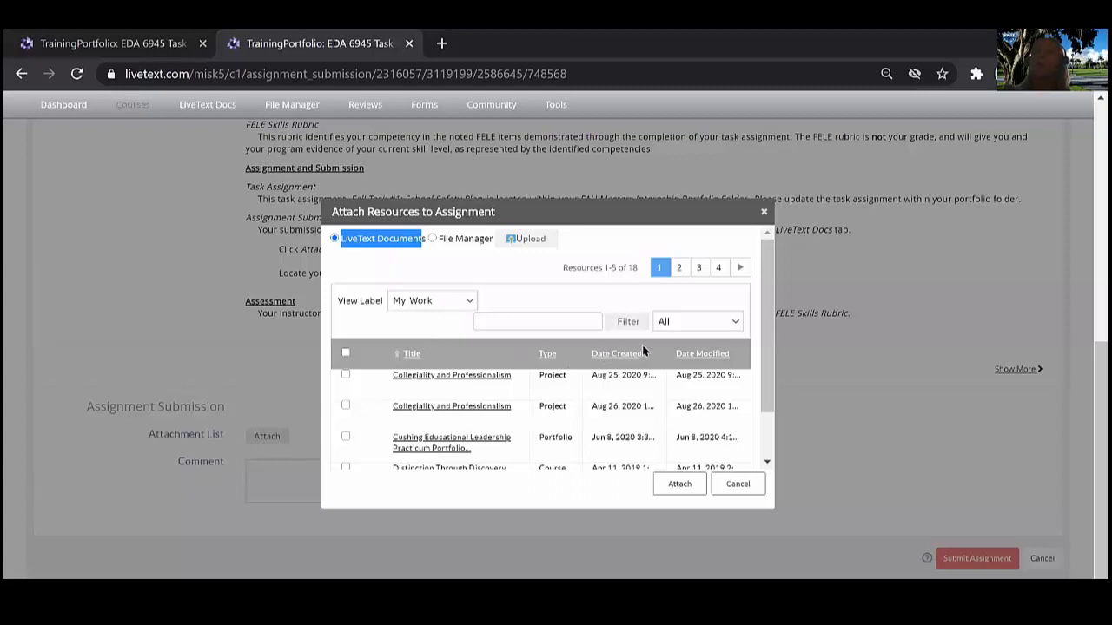
{"action": "left_click", "coordinate": [708, 354]}
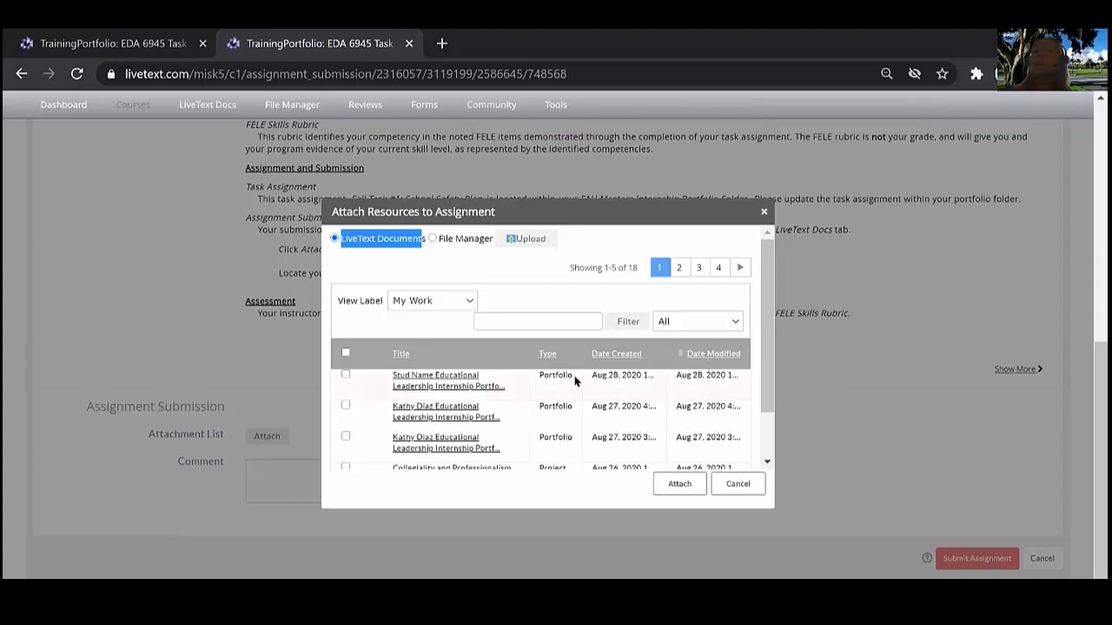
{"action": "left_click", "coordinate": [345, 375]}
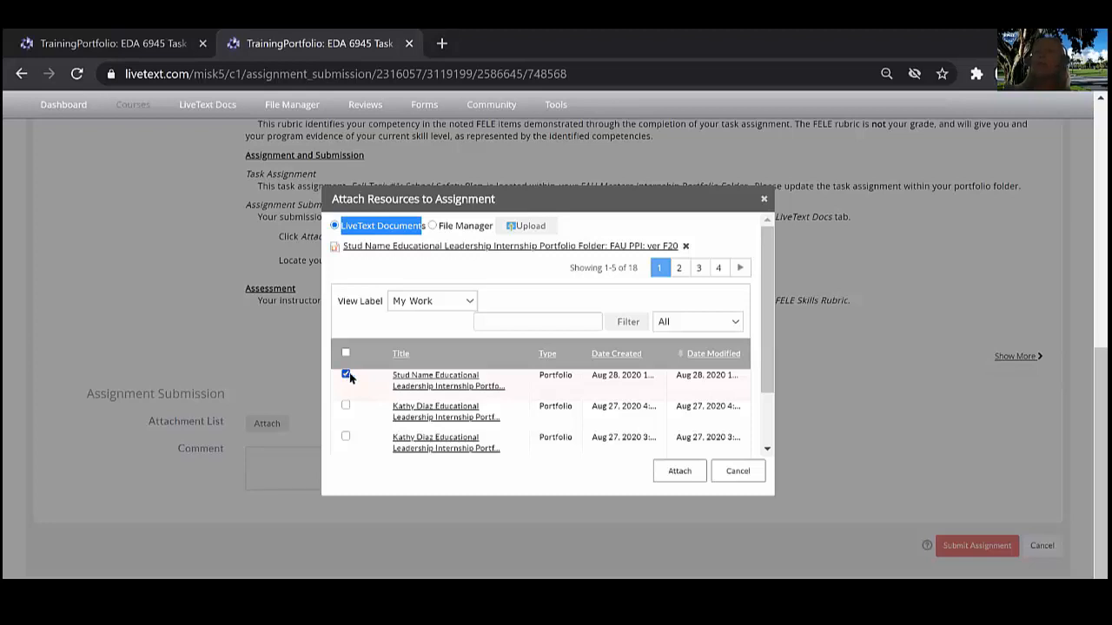
{"action": "left_click", "coordinate": [678, 471]}
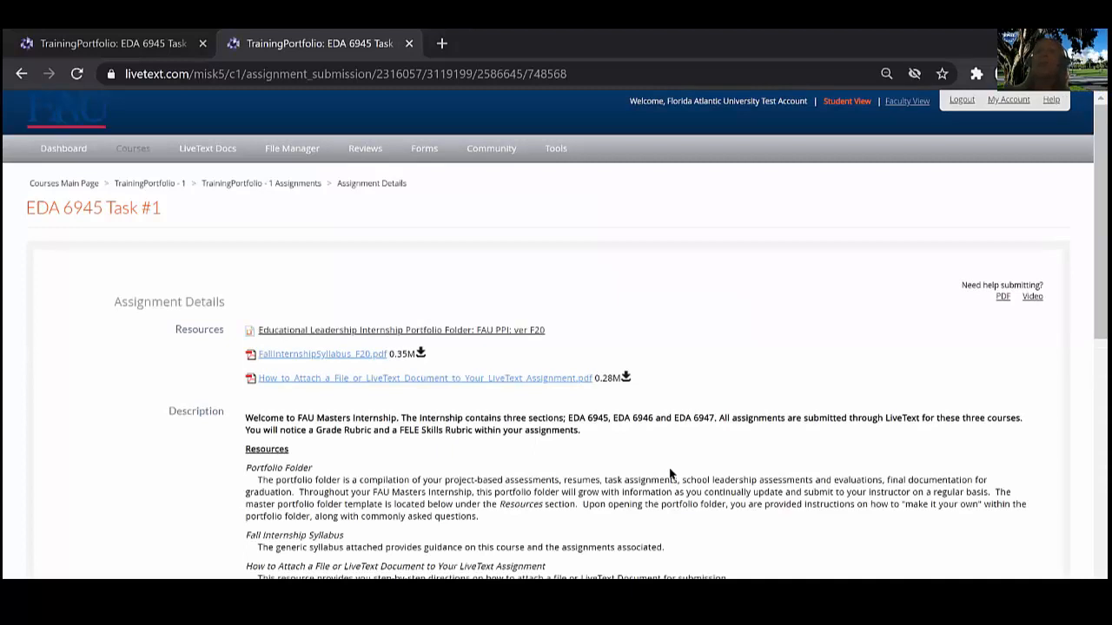
Submit the EDA 6945 Task #1 assignment with the attached portfolio and confirm the submission.
{"action": "scroll", "coordinate": [670, 473], "scroll_direction": "down", "scroll_amount": 1}
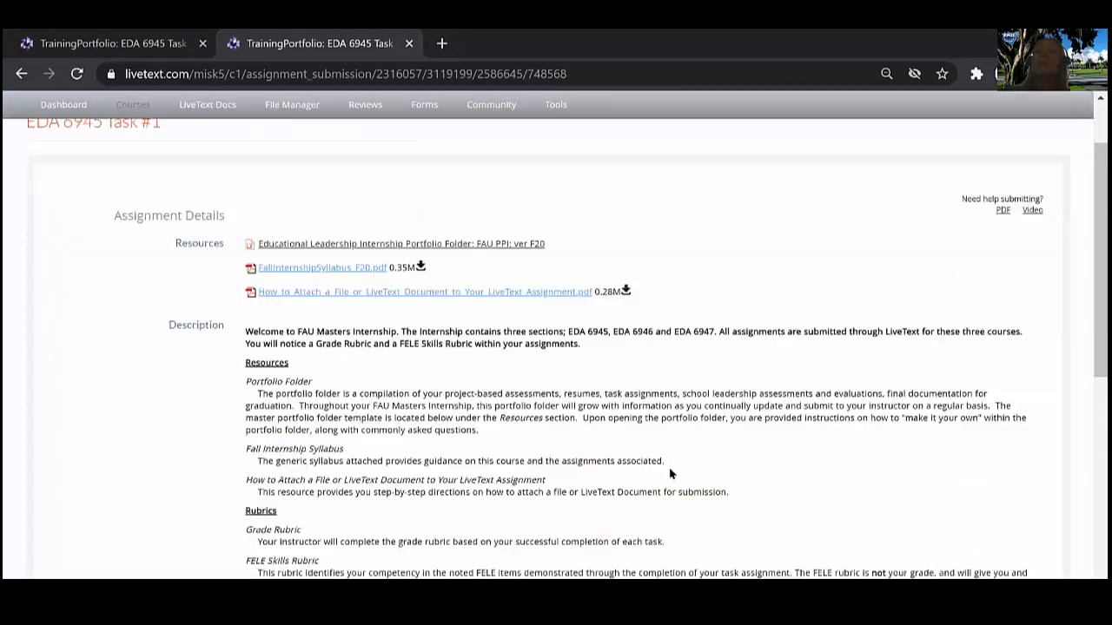
{"action": "scroll", "coordinate": [670, 473], "scroll_direction": "down", "scroll_amount": 1}
{"action": "scroll", "coordinate": [670, 473], "scroll_direction": "down", "scroll_amount": 3}
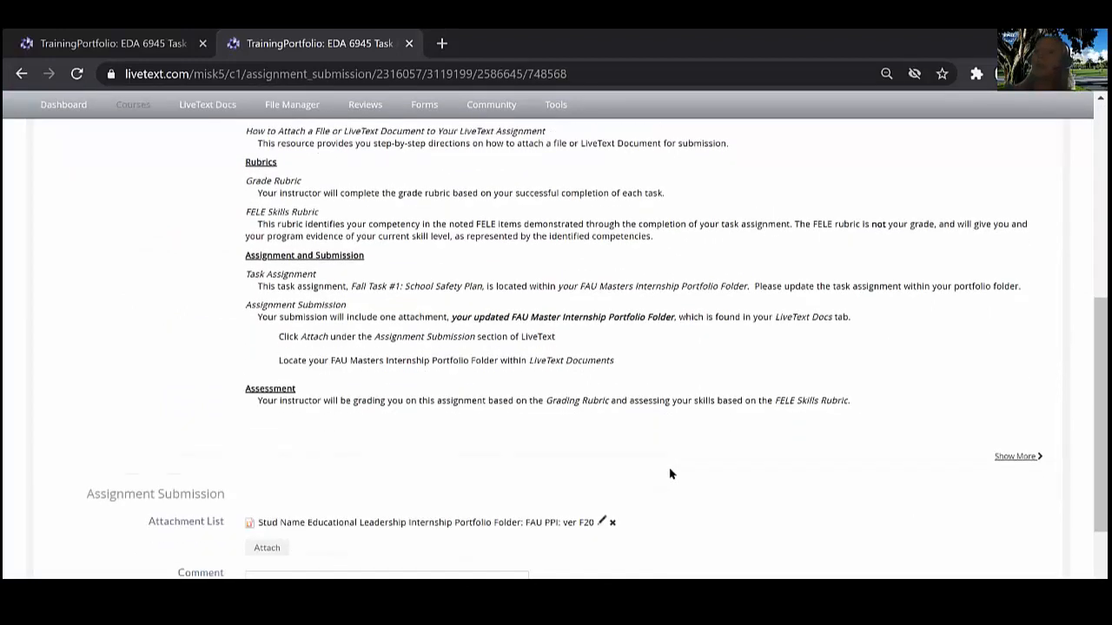
{"action": "scroll", "coordinate": [670, 474], "scroll_direction": "down", "scroll_amount": 1}
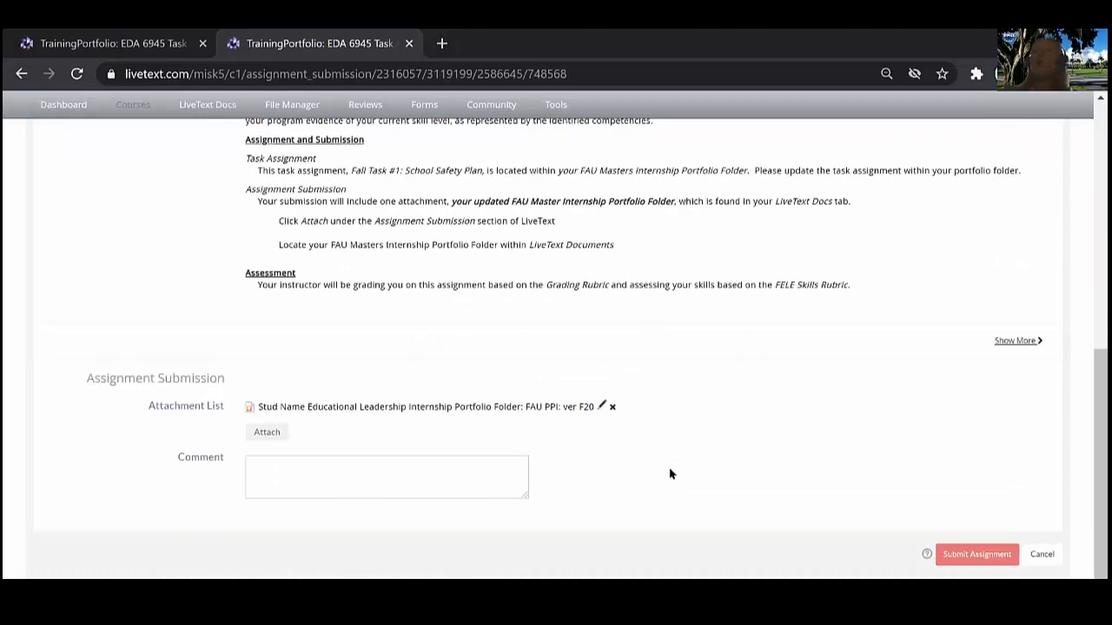
{"action": "scroll", "coordinate": [670, 473], "scroll_direction": "down", "scroll_amount": 1}
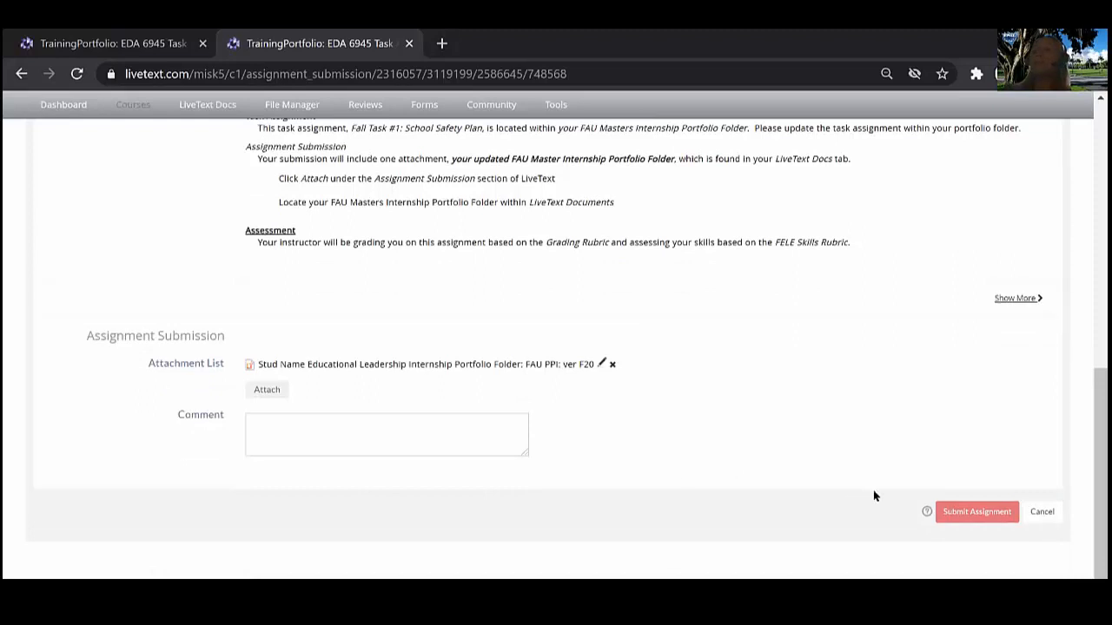
{"action": "left_click", "coordinate": [983, 514]}
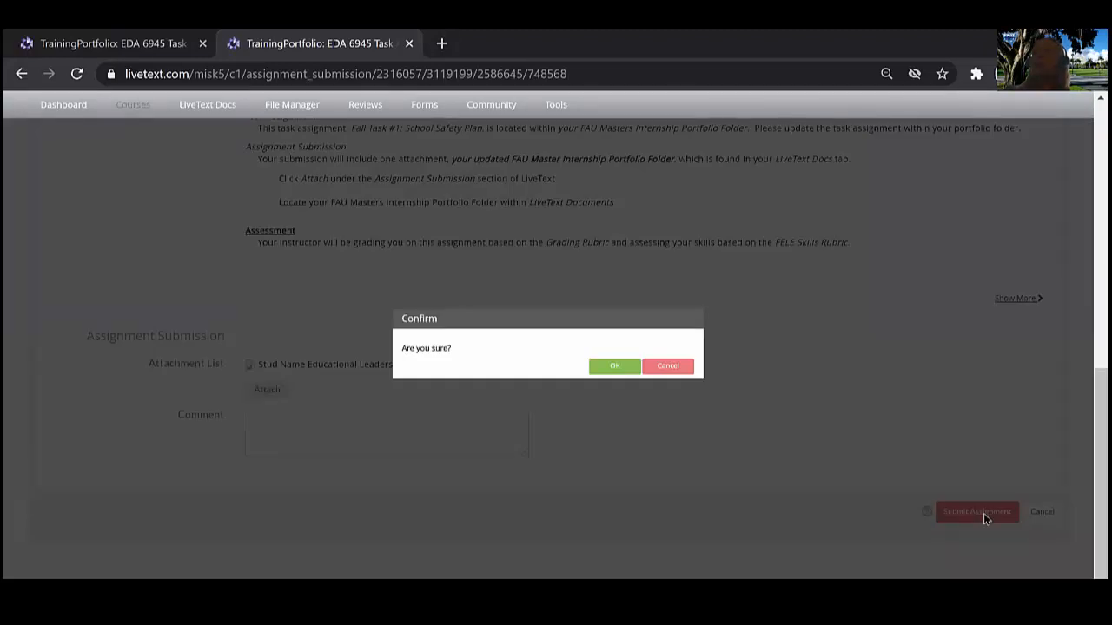
{"action": "left_click", "coordinate": [617, 367]}
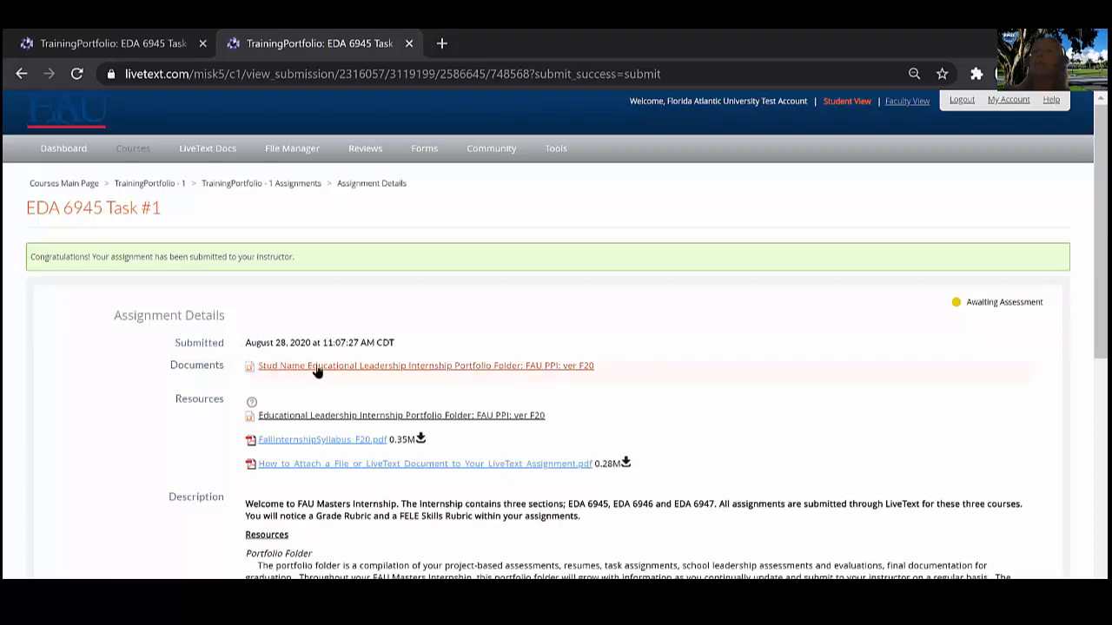
Open the submitted portfolio document, review its Fall Task #1: School Safety Plan page, and close it to return to the assignment details.
{"action": "left_click", "coordinate": [387, 367]}
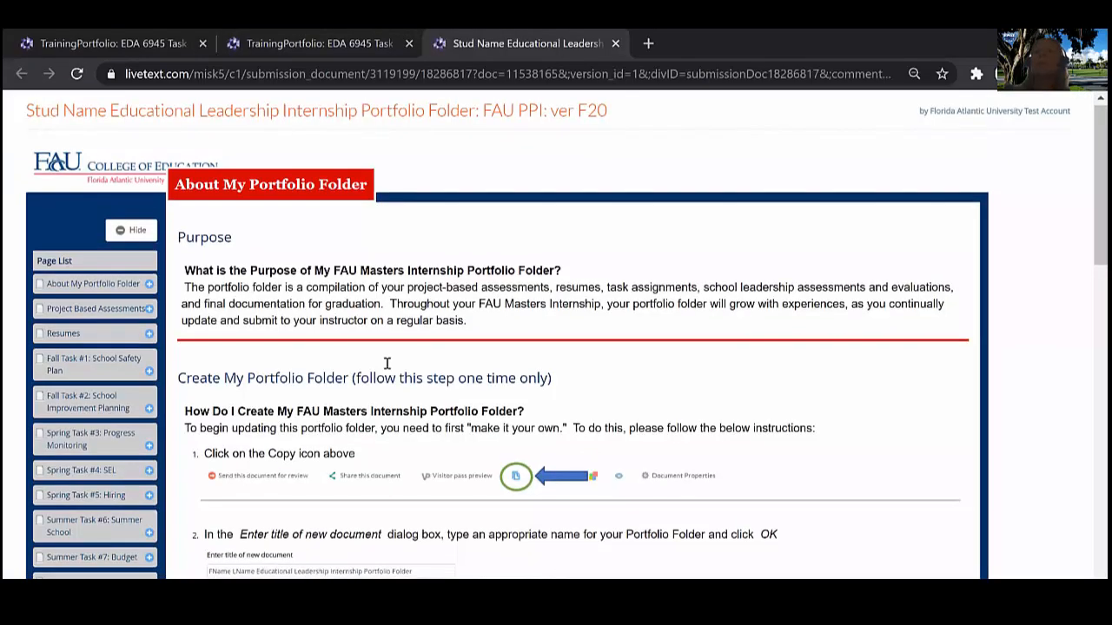
{"action": "scroll", "coordinate": [111, 315], "scroll_direction": "down", "scroll_amount": 1}
{"action": "left_click", "coordinate": [93, 303]}
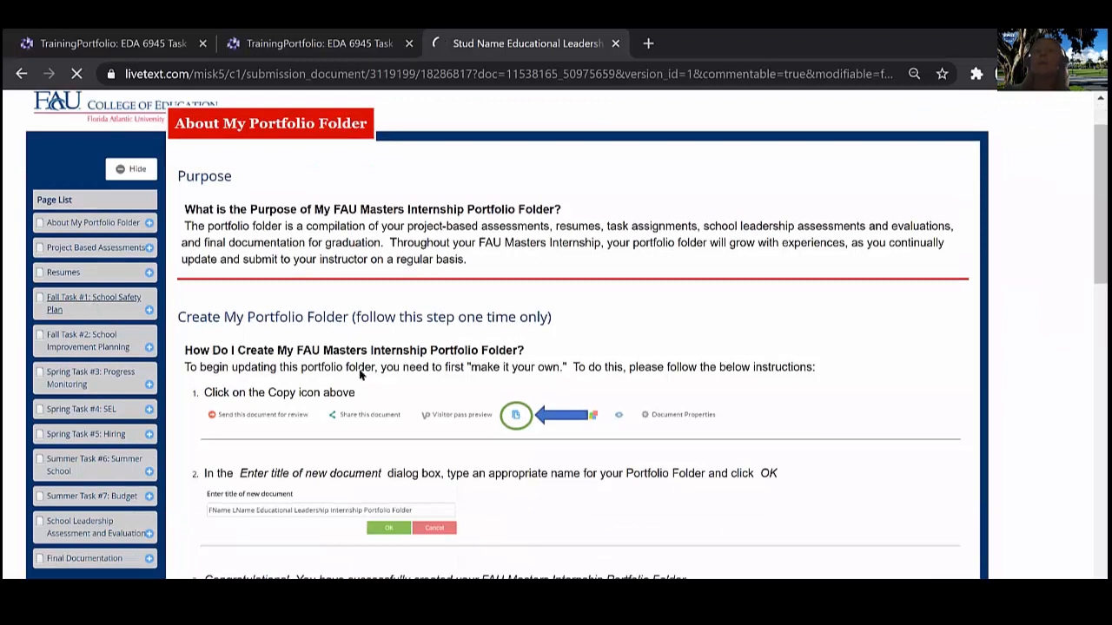
{"action": "scroll", "coordinate": [416, 408], "scroll_direction": "down", "scroll_amount": 5}
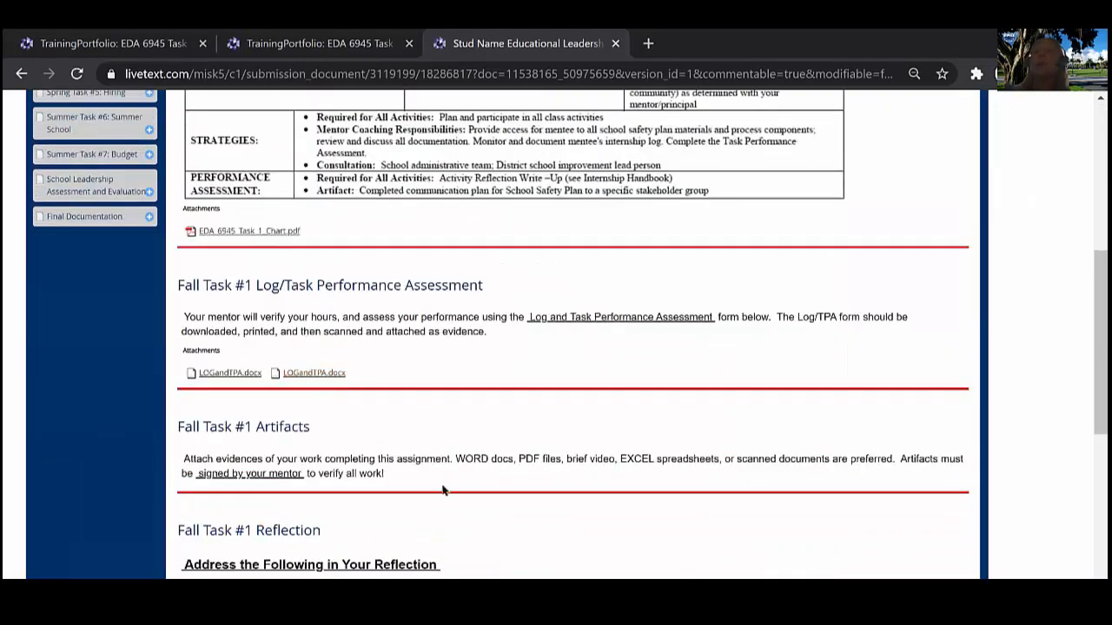
{"action": "scroll", "coordinate": [442, 490], "scroll_direction": "down", "scroll_amount": 3}
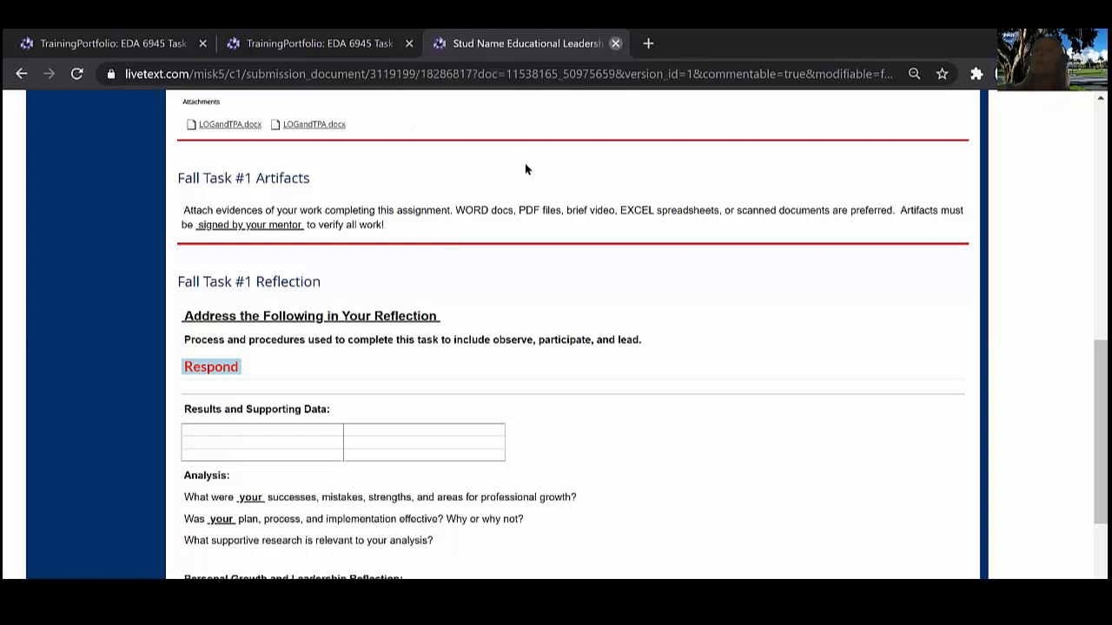
{"action": "key", "text": "ctrl+w"}
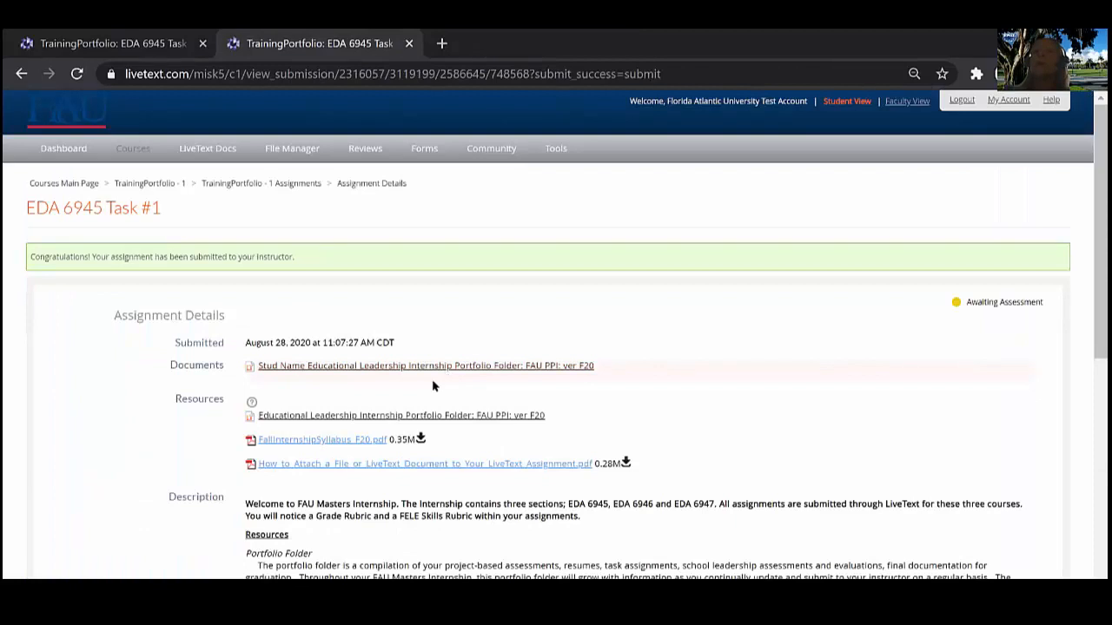
{"action": "scroll", "coordinate": [434, 389], "scroll_direction": "down", "scroll_amount": 2}
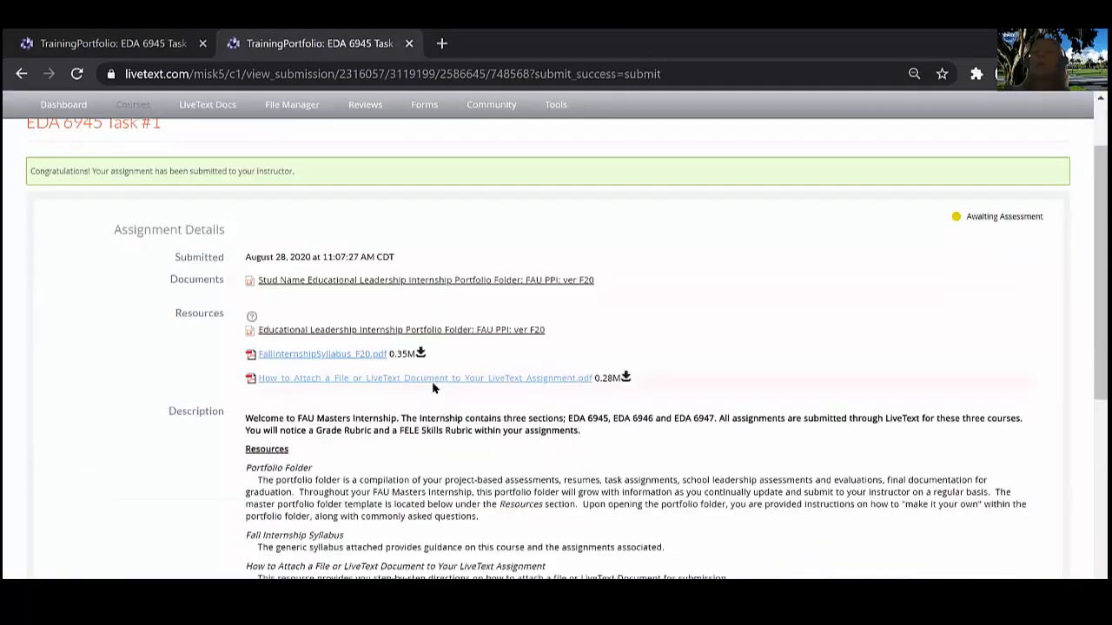
Withdraw the submitted EDA 6945 Task #1 assignment and confirm the withdrawal.
{"action": "scroll", "coordinate": [433, 385], "scroll_direction": "down", "scroll_amount": 1}
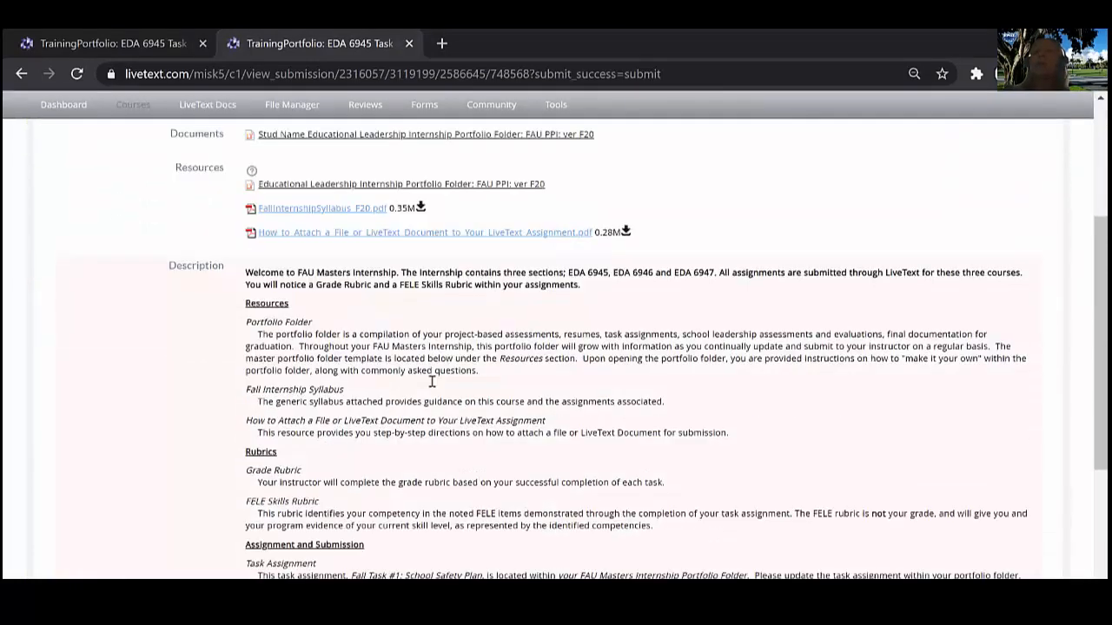
{"action": "scroll", "coordinate": [432, 382], "scroll_direction": "down", "scroll_amount": 3}
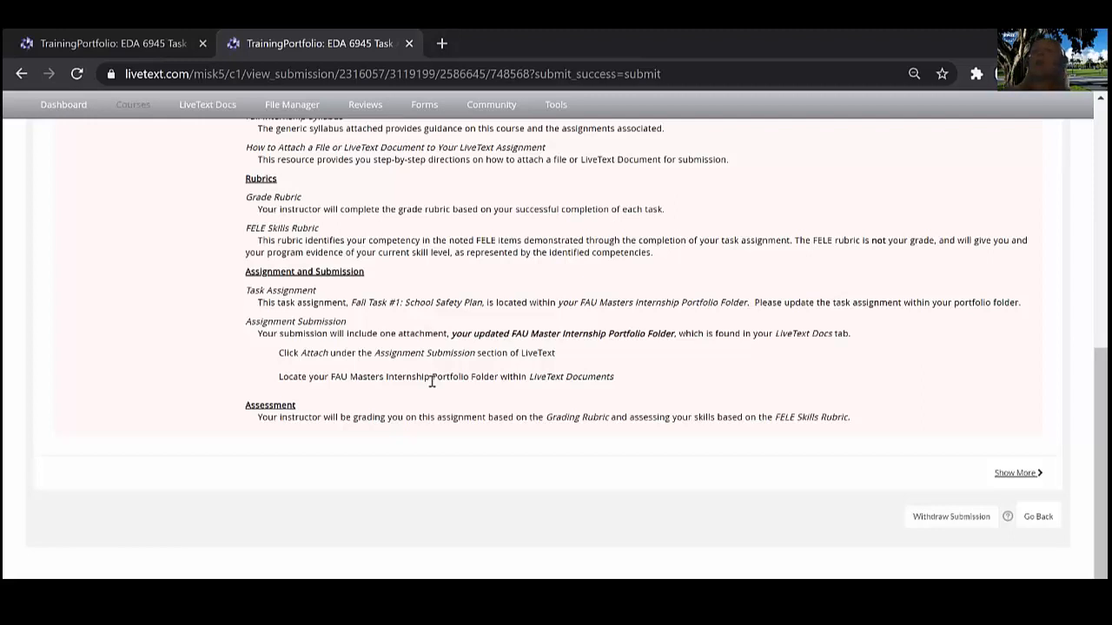
{"action": "left_click", "coordinate": [967, 516]}
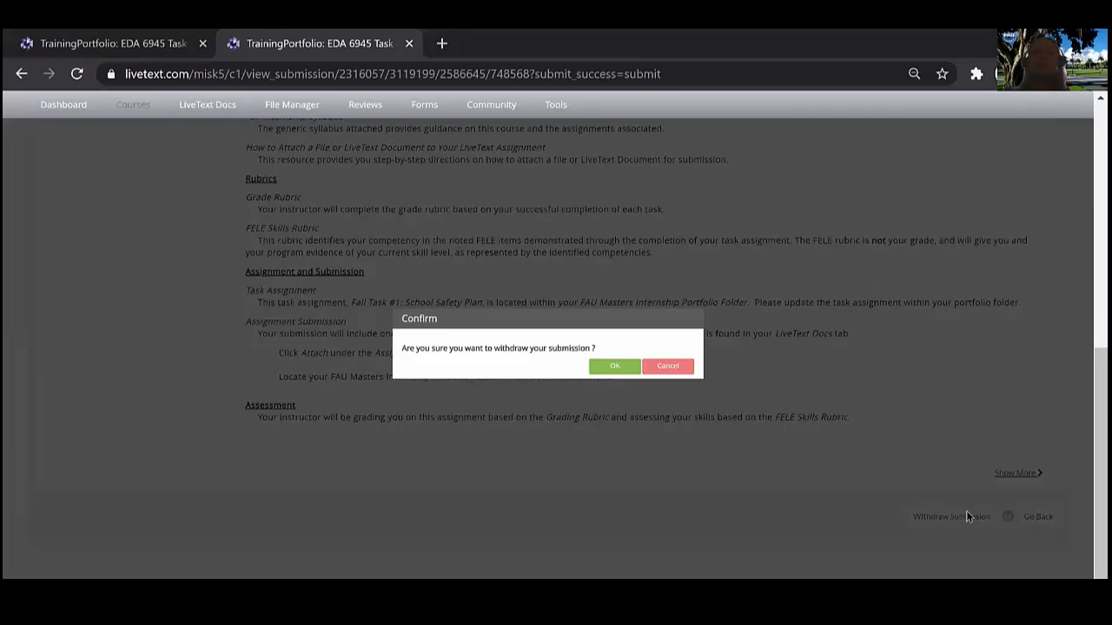
{"action": "left_click", "coordinate": [615, 366]}
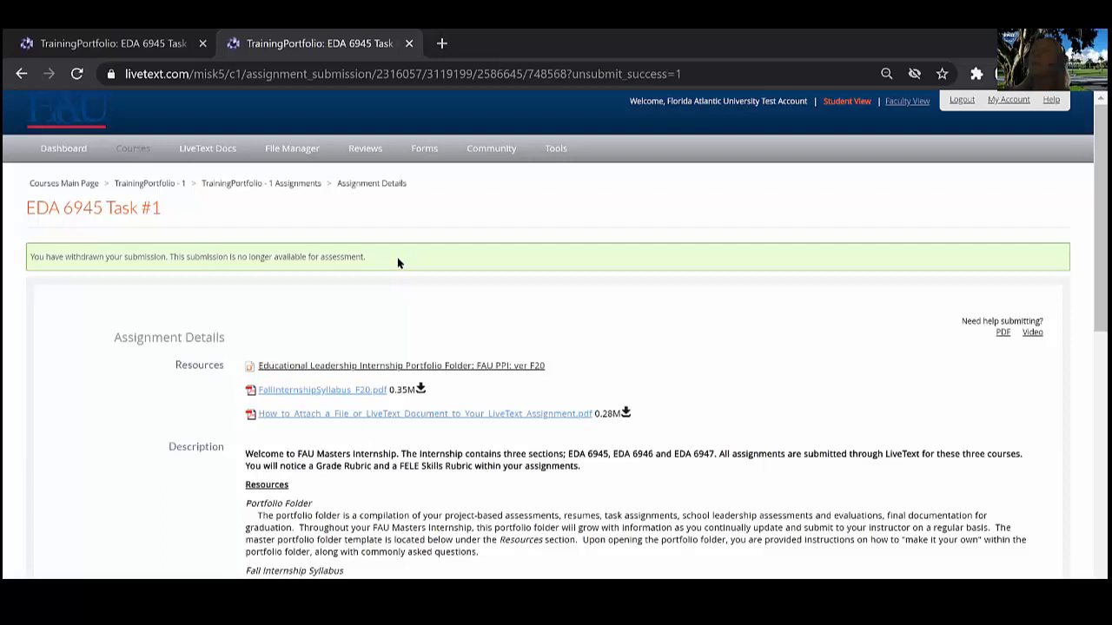
Open the attached portfolio document for editing, go to its Fall Task #1: School Safety Plan page, and return to the assignment.
{"action": "scroll", "coordinate": [398, 264], "scroll_direction": "down", "scroll_amount": 10}
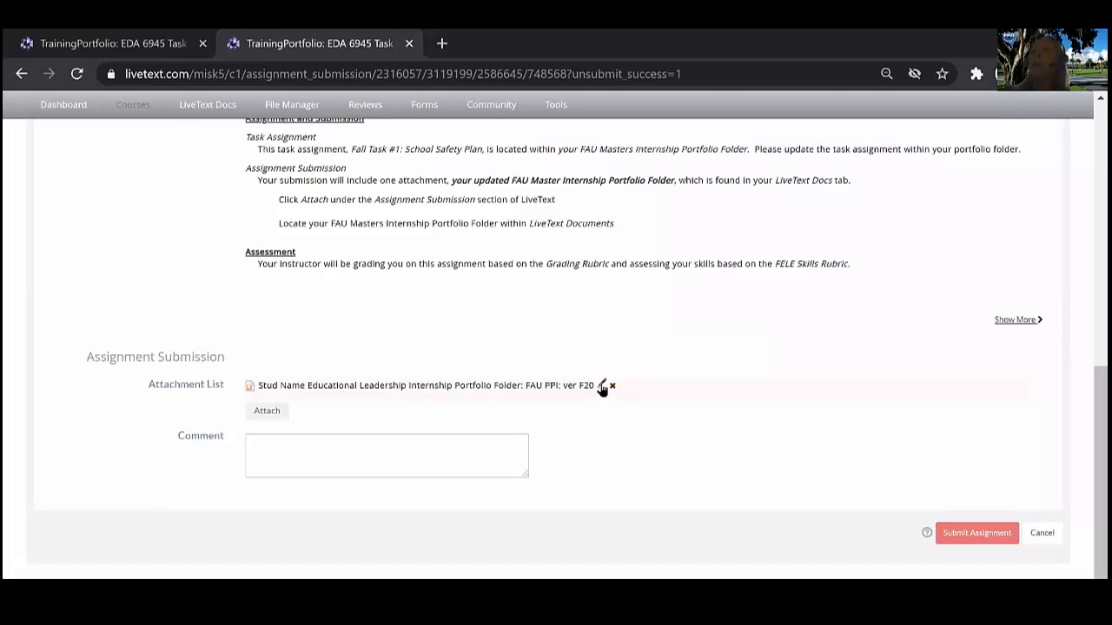
{"action": "left_click", "coordinate": [602, 388]}
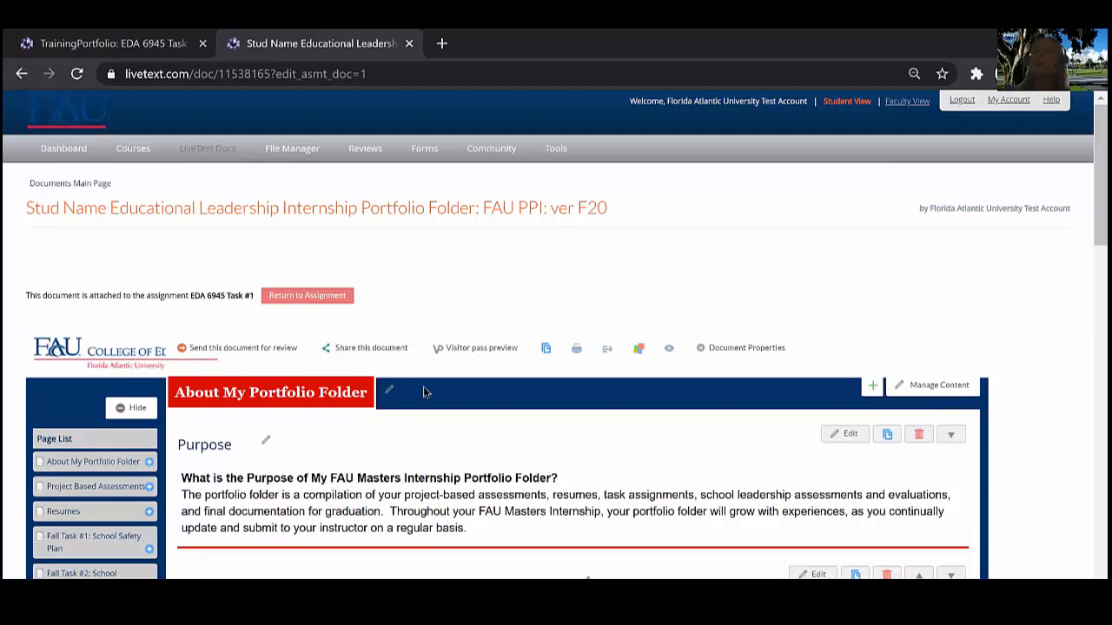
{"action": "scroll", "coordinate": [423, 386], "scroll_direction": "down", "scroll_amount": 1}
{"action": "scroll", "coordinate": [422, 386], "scroll_direction": "down", "scroll_amount": 2}
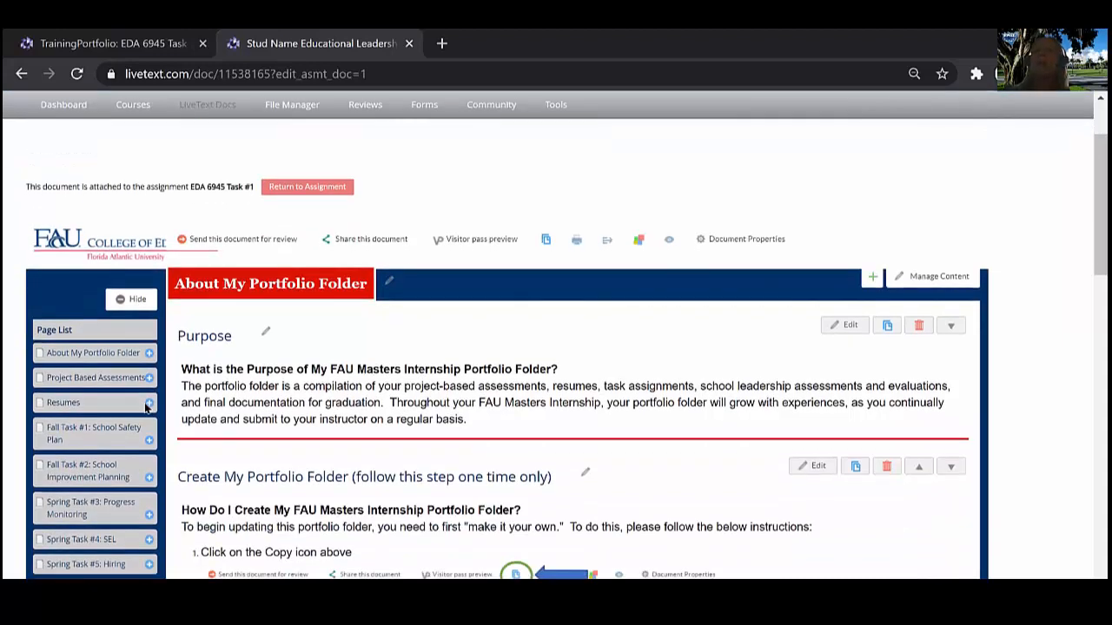
{"action": "scroll", "coordinate": [109, 364], "scroll_direction": "down", "scroll_amount": 2}
{"action": "left_click", "coordinate": [108, 363]}
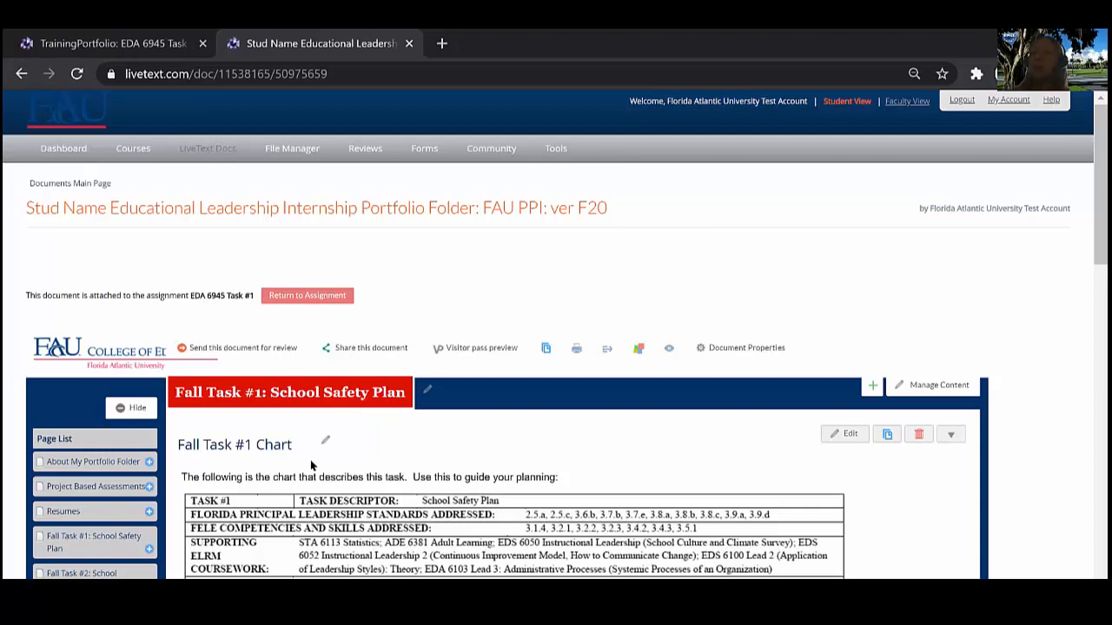
{"action": "left_click", "coordinate": [307, 296]}
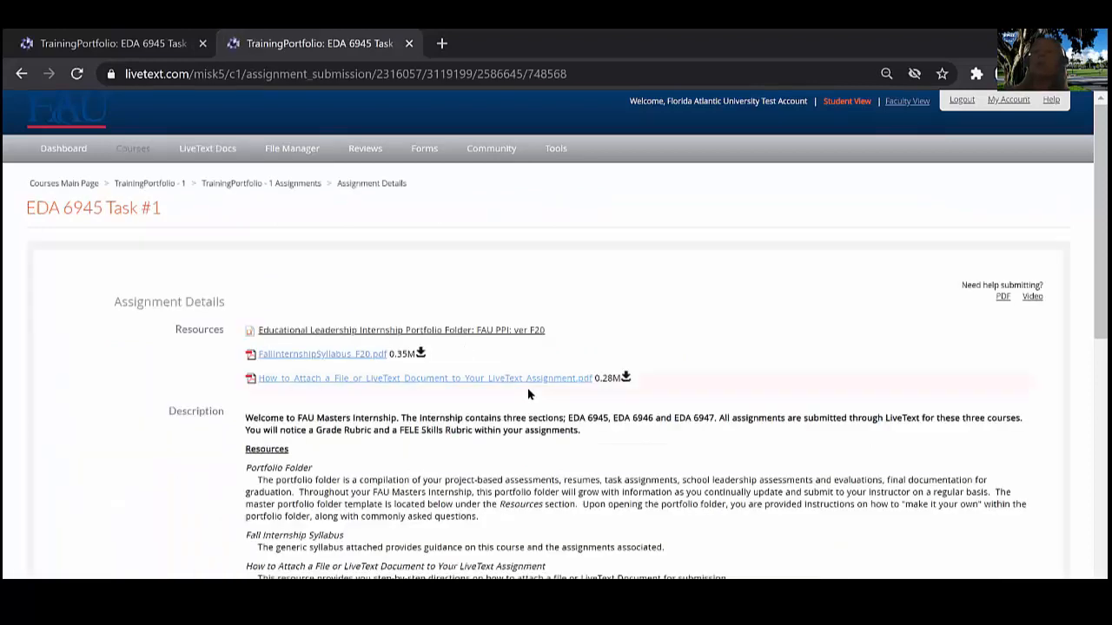
Resubmit the EDA 6945 Task #1 assignment with the attached portfolio folder and confirm the submission.
{"action": "scroll", "coordinate": [527, 387], "scroll_direction": "down", "scroll_amount": 3}
{"action": "scroll", "coordinate": [528, 393], "scroll_direction": "down", "scroll_amount": 4}
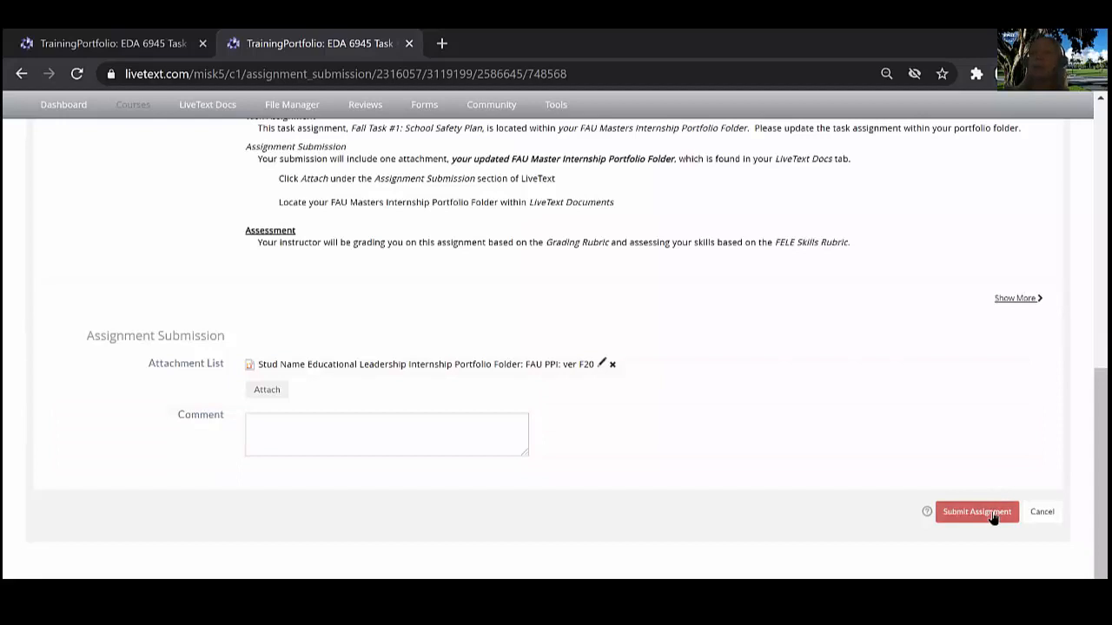
{"action": "left_click_drag", "start_coordinate": [992, 516], "coordinate": [978, 457]}
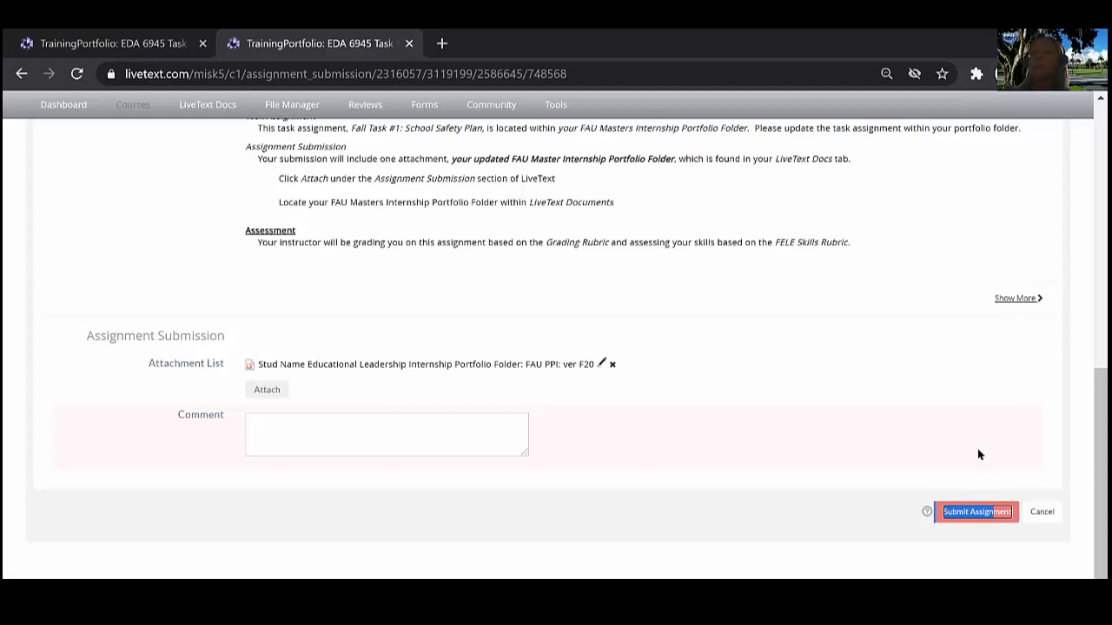
{"action": "left_click", "coordinate": [973, 512]}
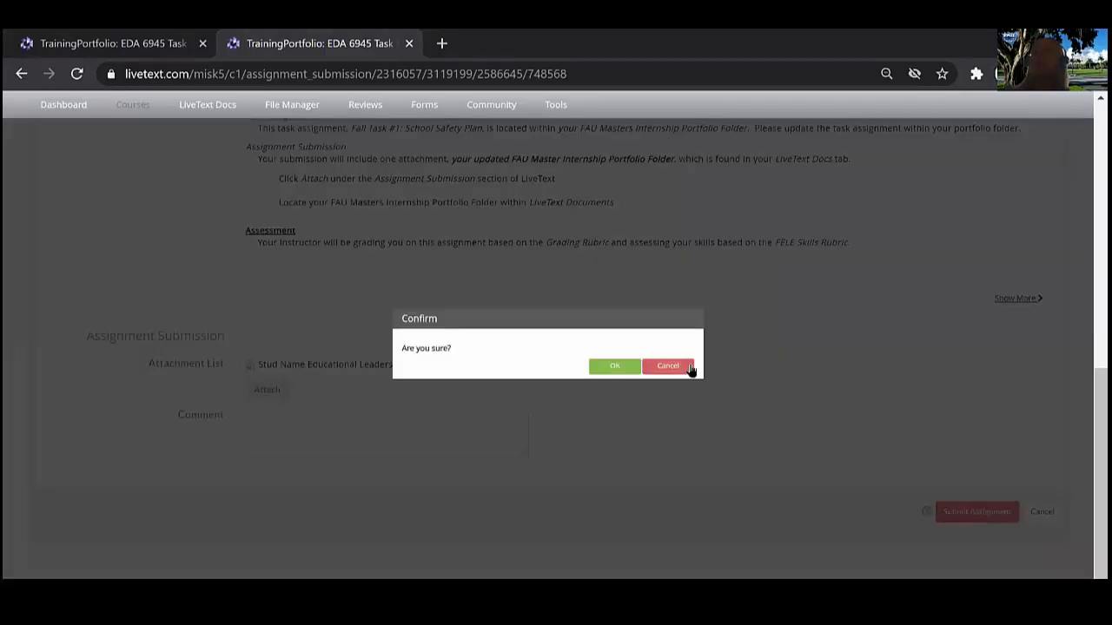
{"action": "left_click", "coordinate": [614, 367]}
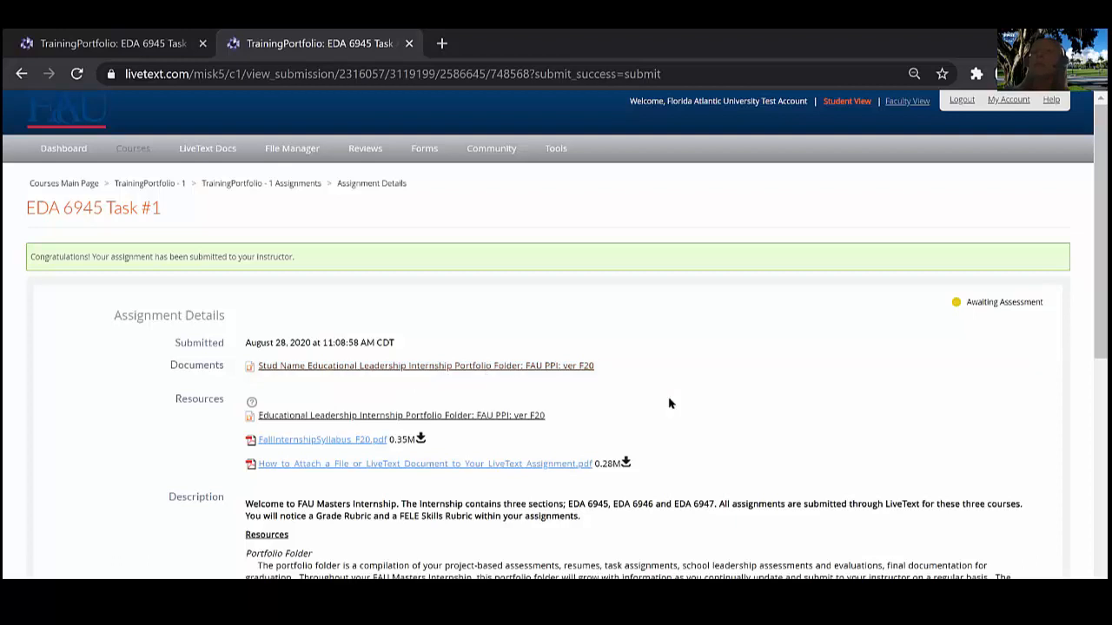
Review the resubmitted assignment's details and return to the TrainingPortfolio - 1 assignments list.
{"action": "scroll", "coordinate": [669, 403], "scroll_direction": "down", "scroll_amount": 5}
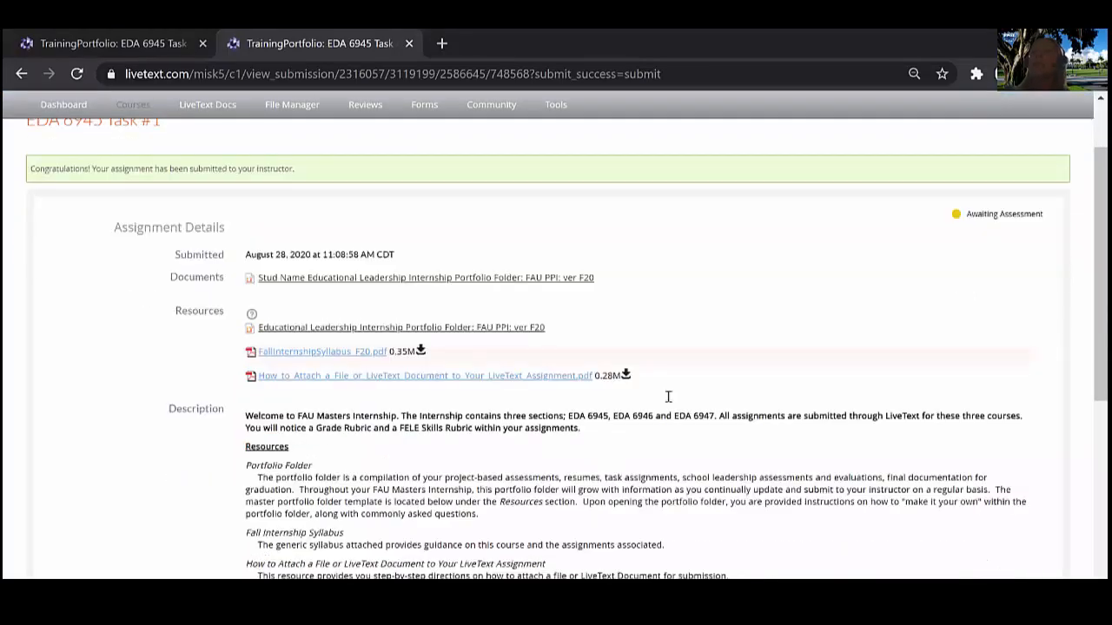
{"action": "scroll", "coordinate": [669, 395], "scroll_direction": "up", "scroll_amount": 3}
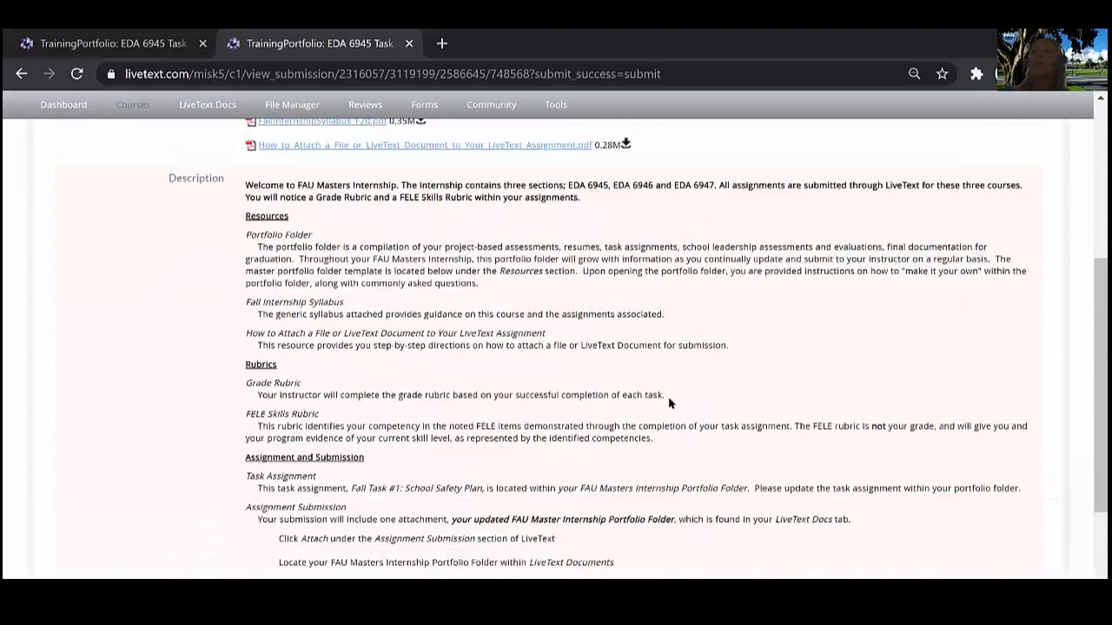
{"action": "scroll", "coordinate": [668, 403], "scroll_direction": "up", "scroll_amount": 2}
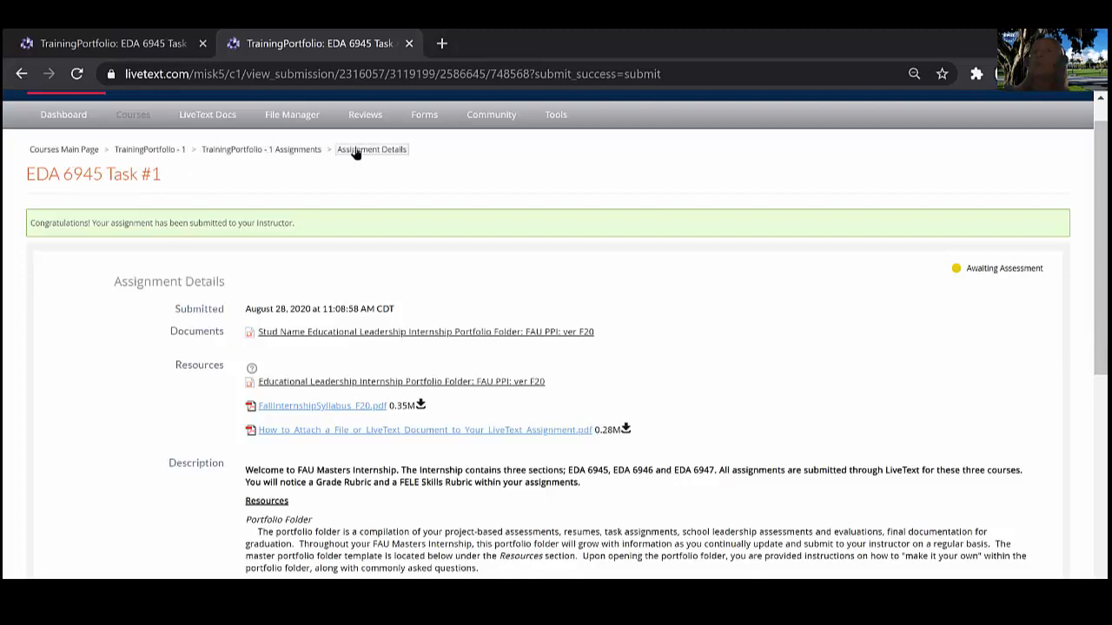
{"action": "left_click", "coordinate": [282, 153]}
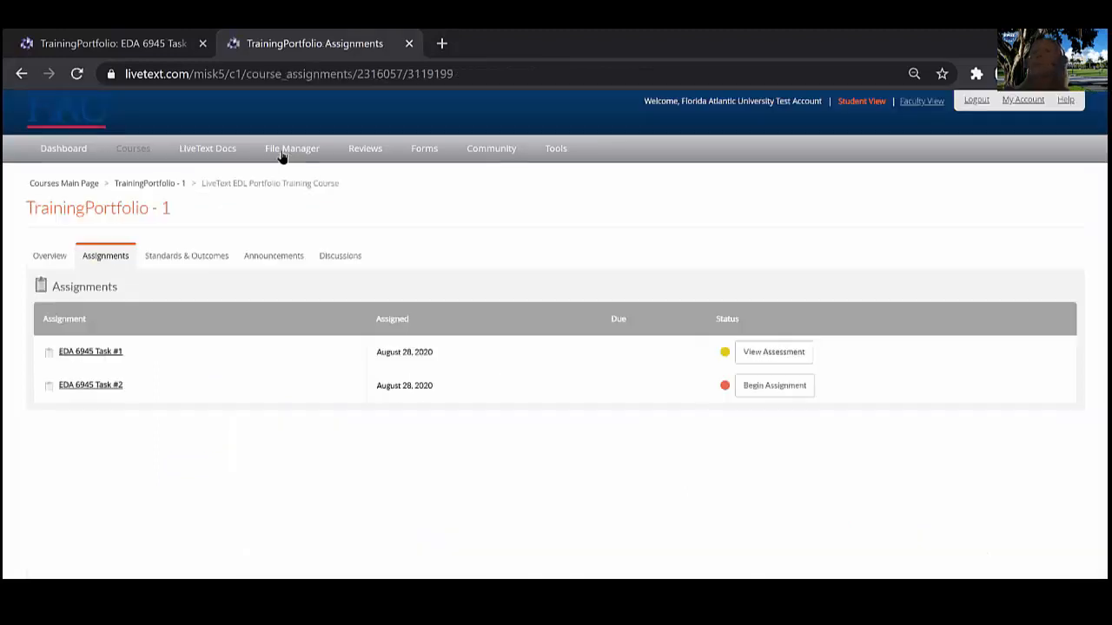